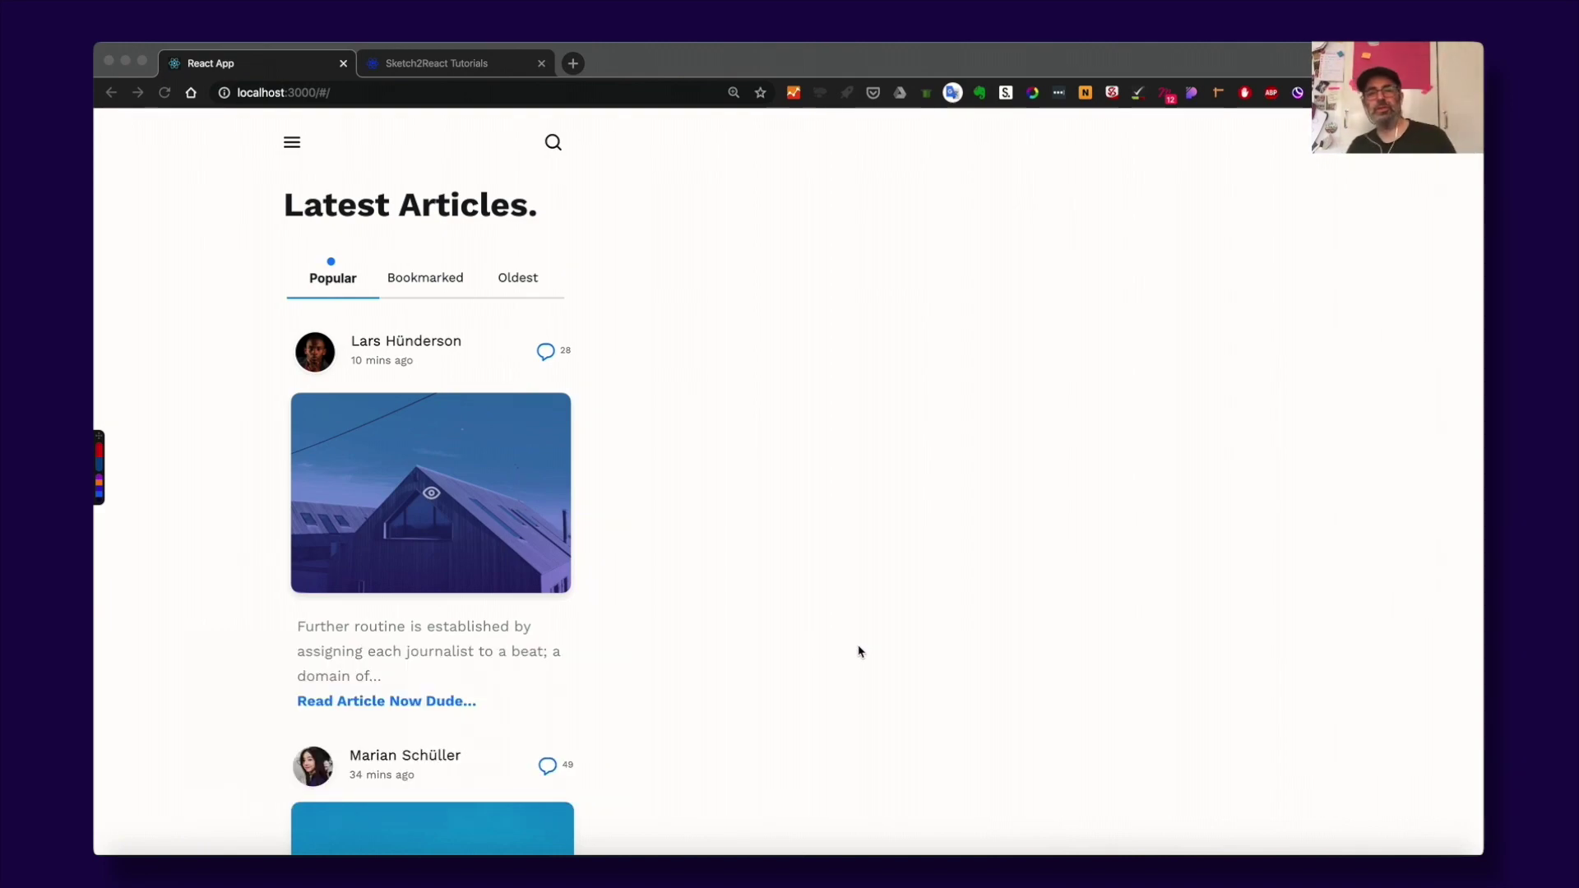
# View the Latest Articles page in the browser and bring up the open Sketch2React Tutorials page.
pyautogui.scroll(-1, 856, 649)
pyautogui.press('super+Tab')
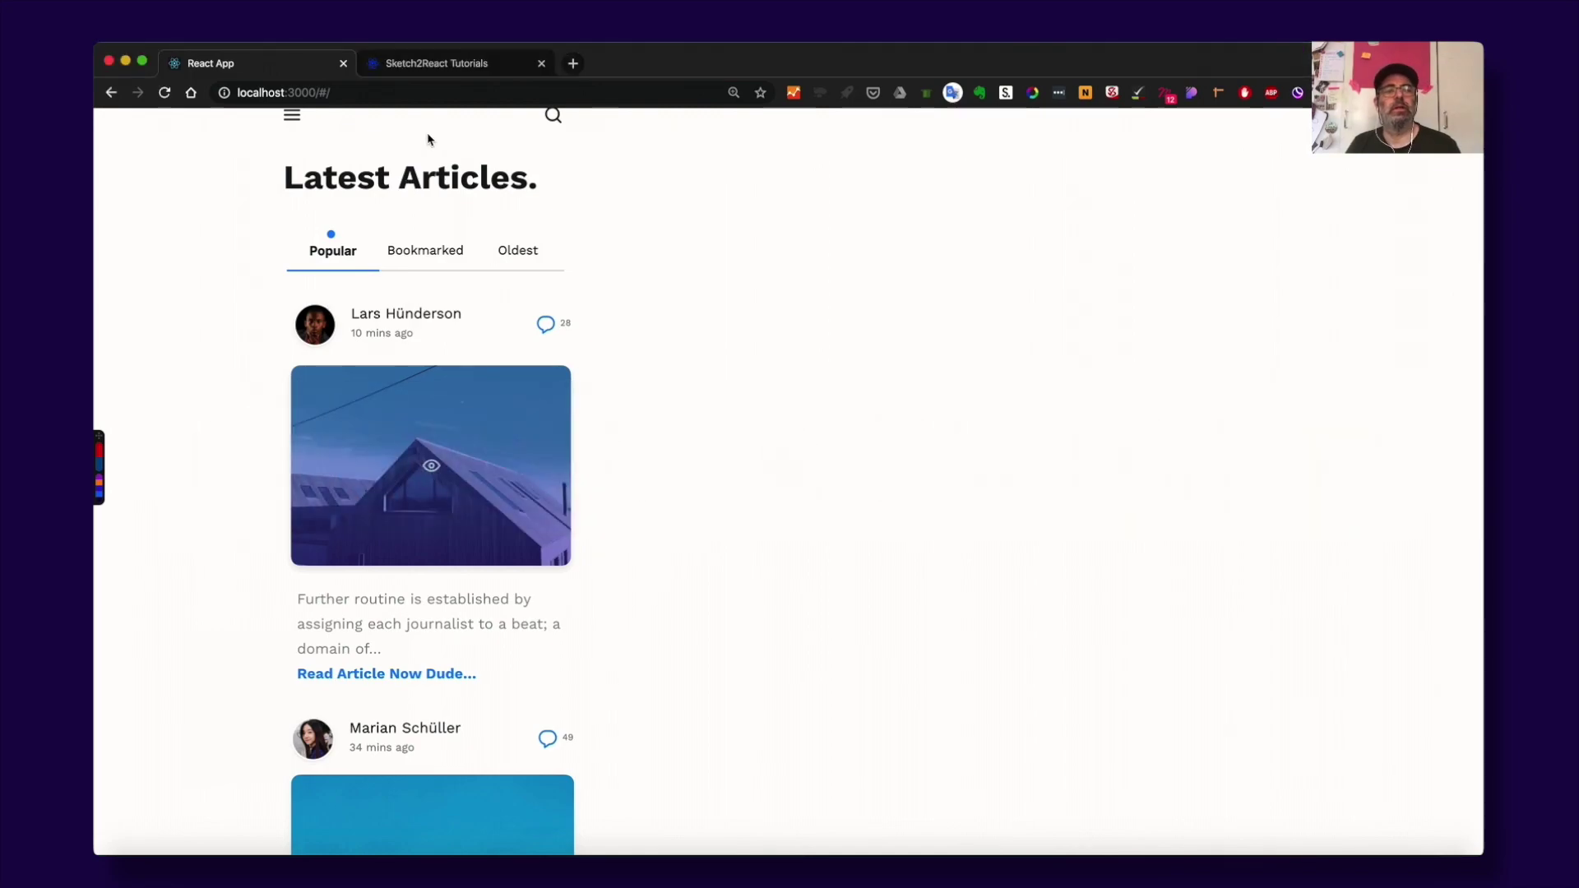
pyautogui.click(431, 67)
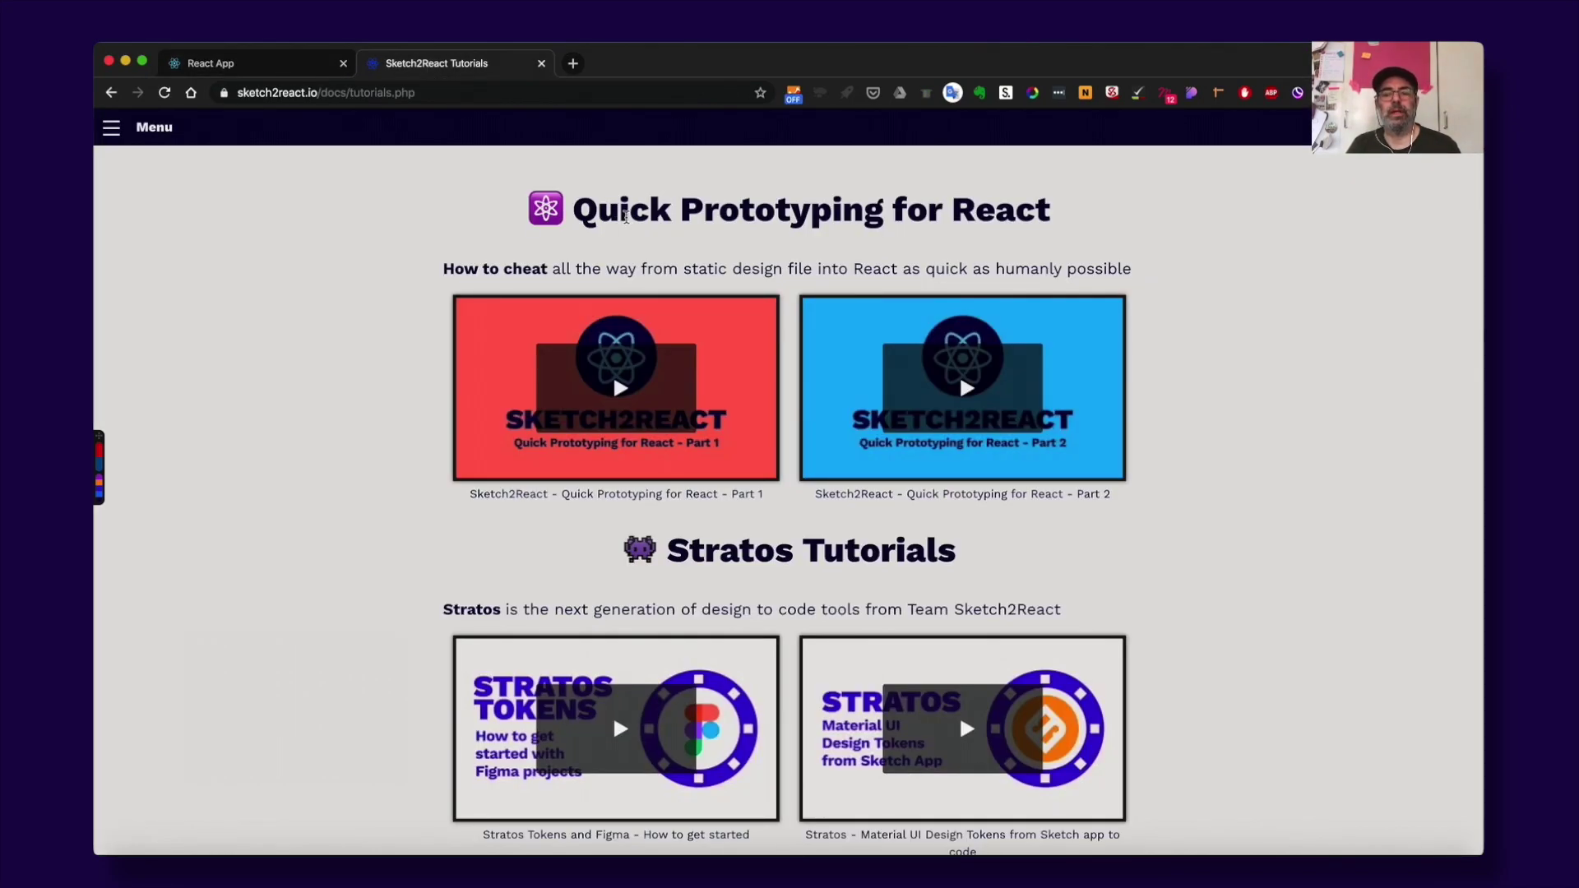
# Return to the React App page and open the first article from Latest Articles.
pyautogui.click(300, 61)
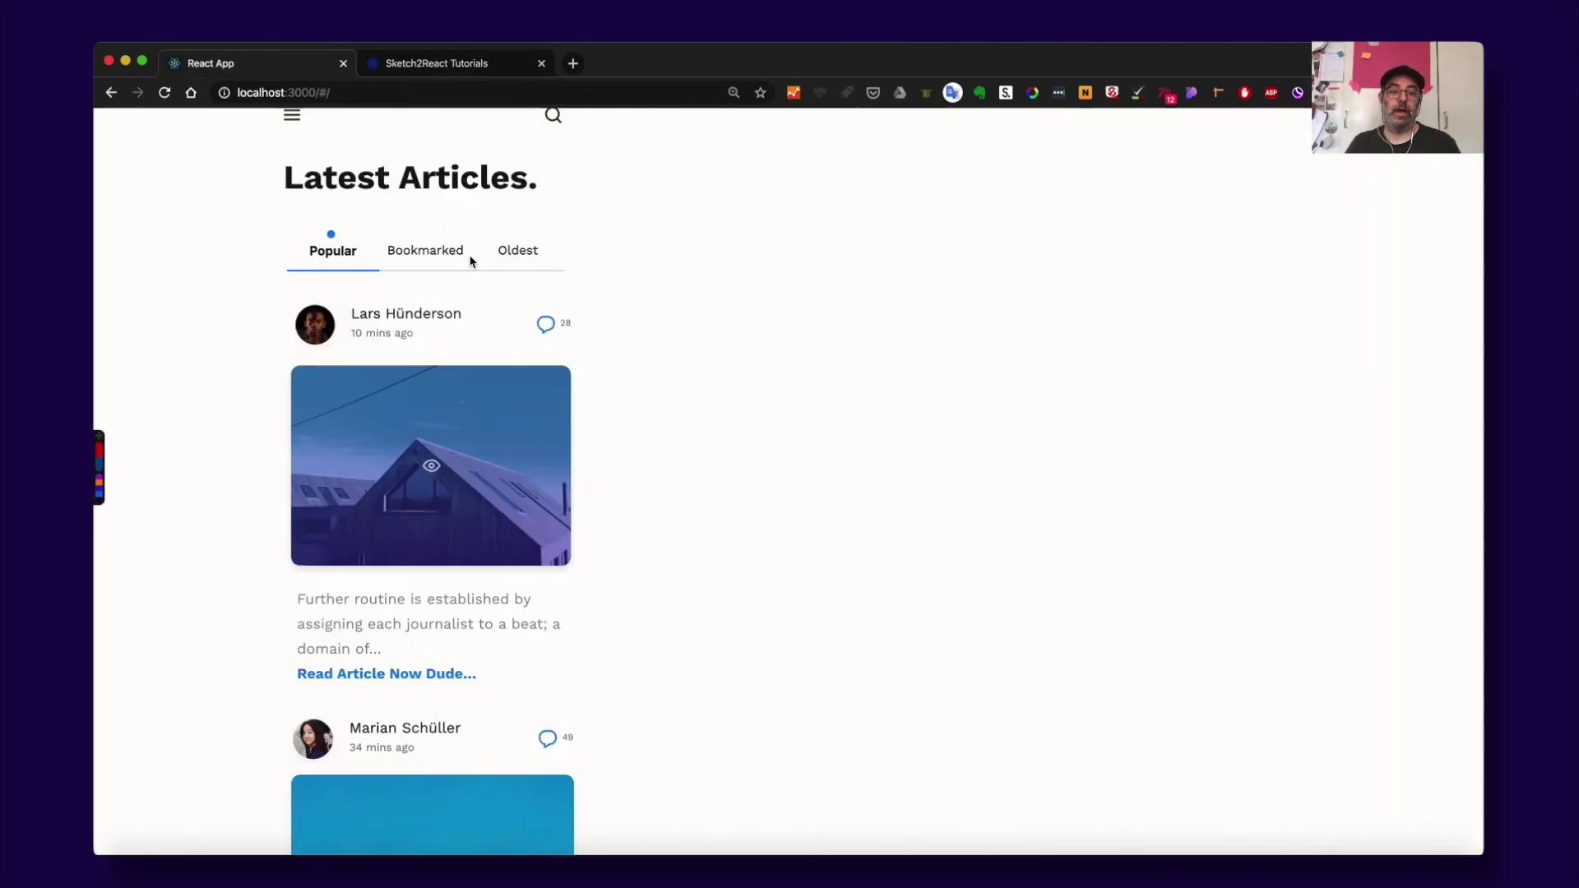
pyautogui.scroll(-1, 453, 305)
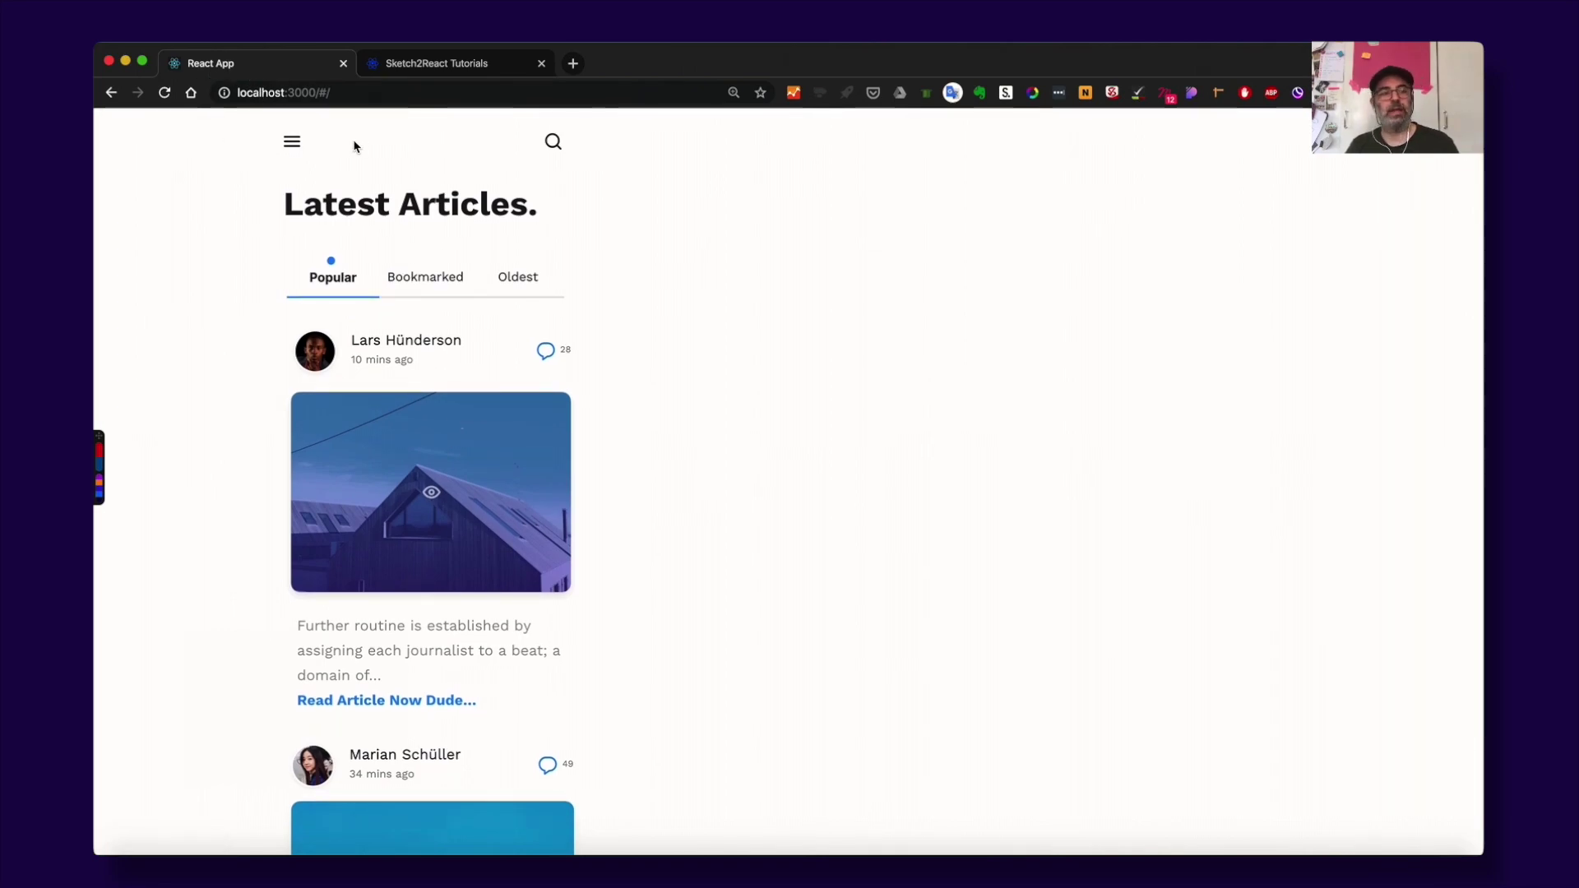
pyautogui.click(430, 405)
# Switch to Visual Studio Code and examine the code in Start.js, from its imports to the Blogapp links.
pyautogui.press('super+Tab')
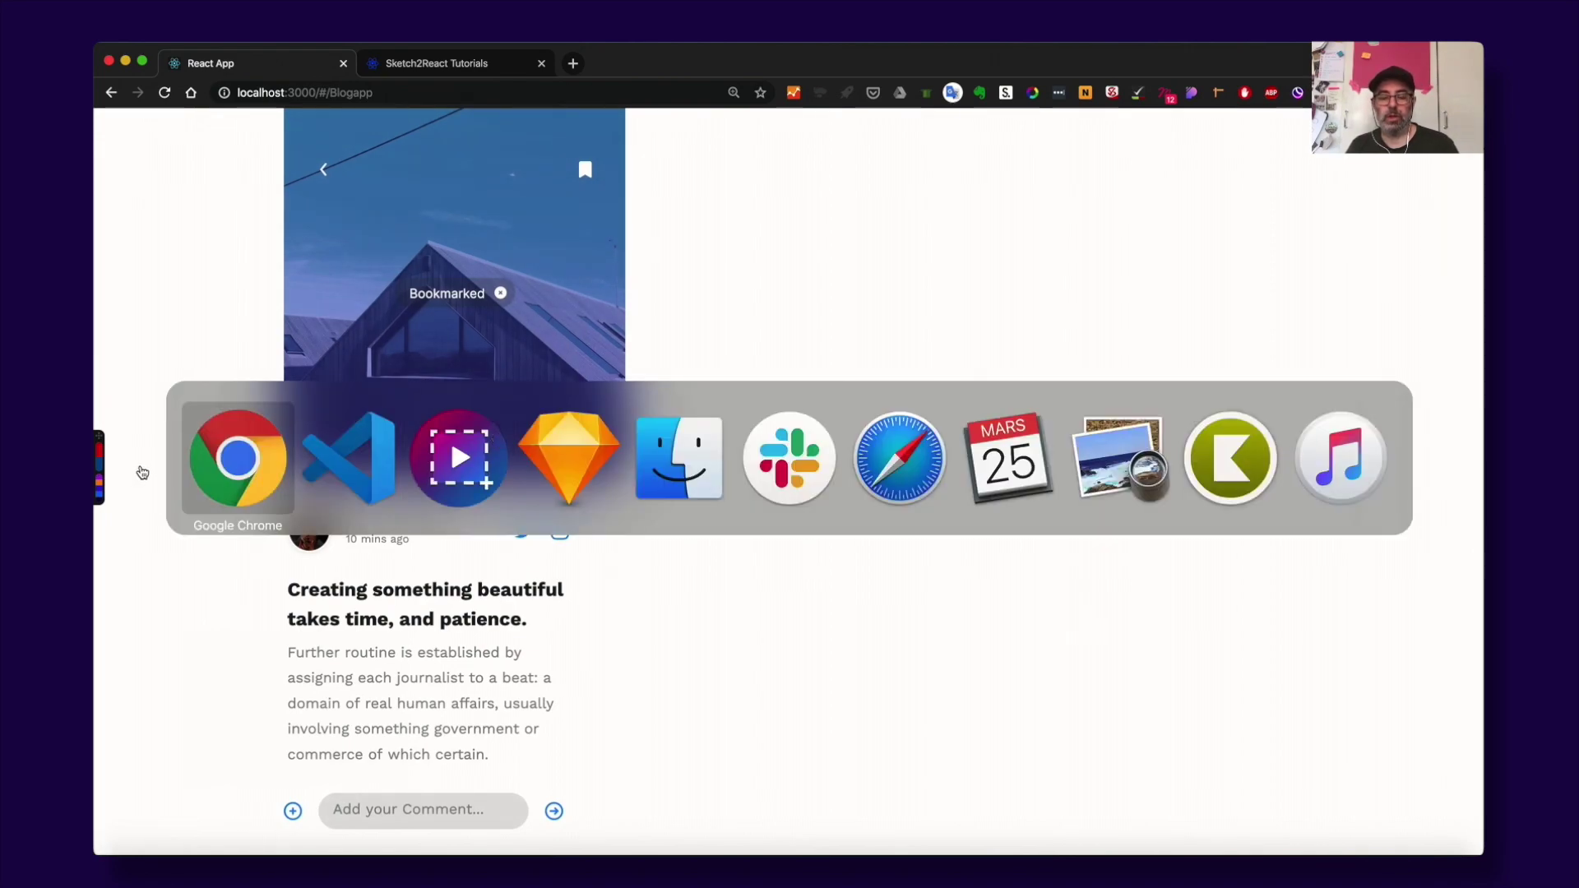
pyautogui.press('super+Tab')
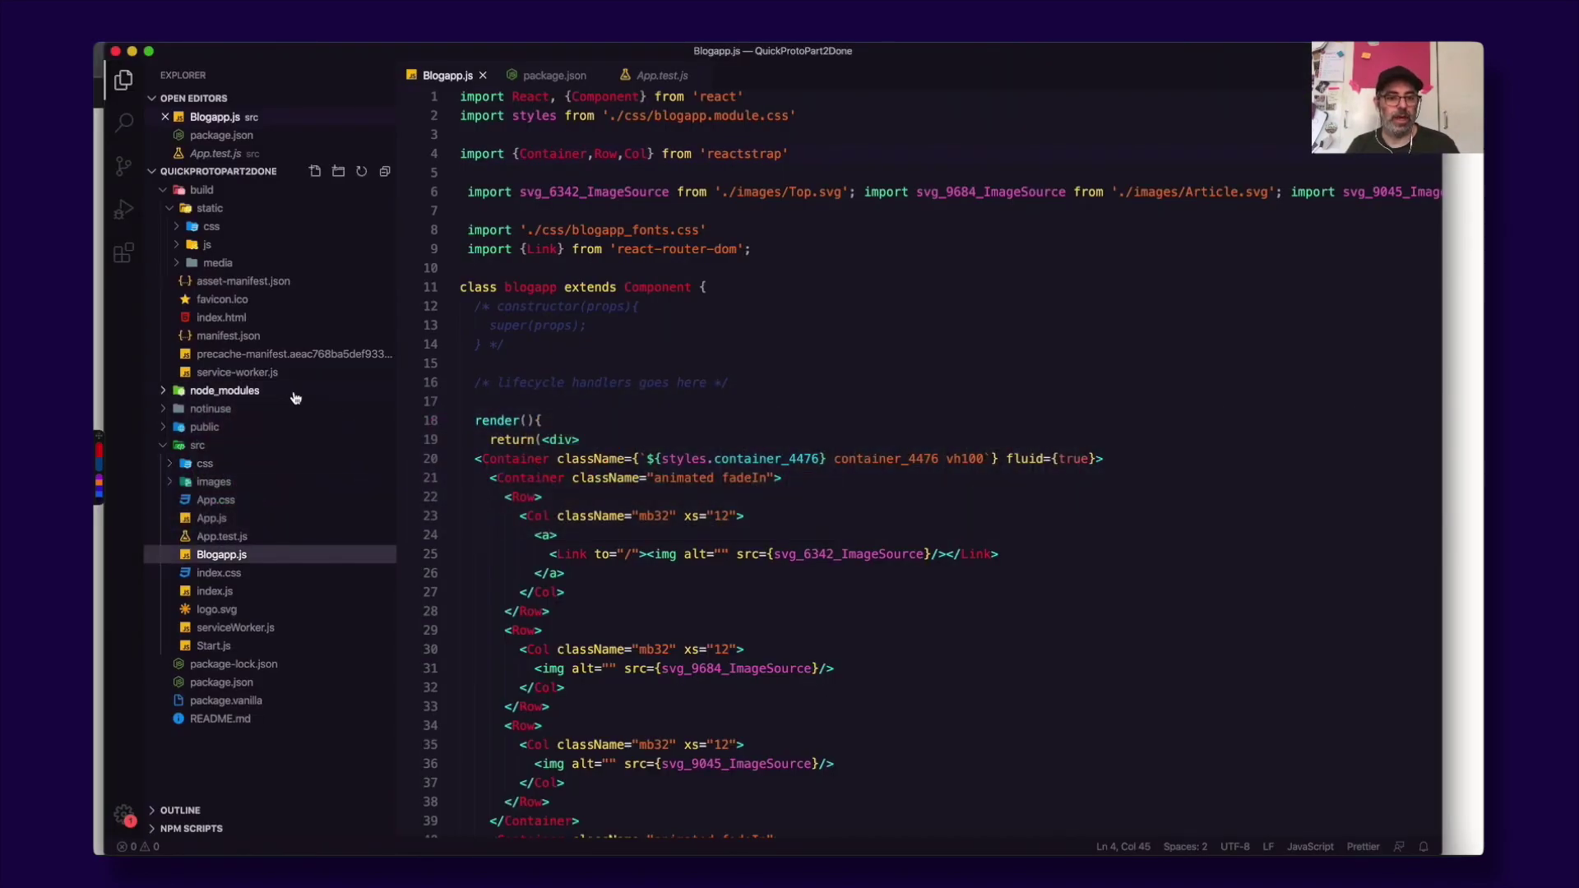
pyautogui.click(251, 648)
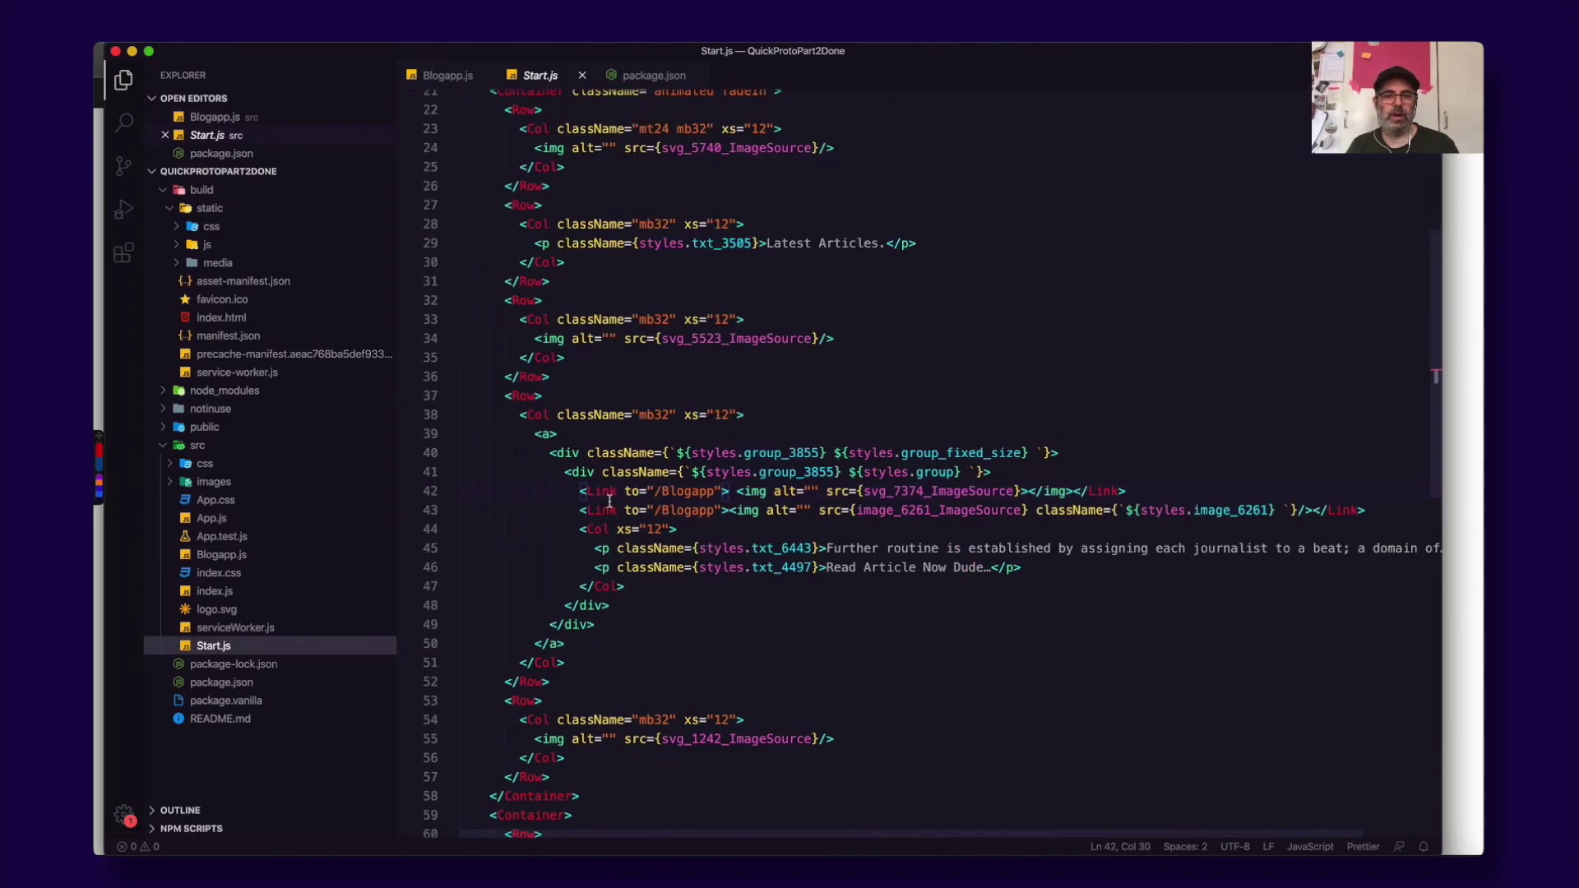
pyautogui.scroll(5, 691, 405)
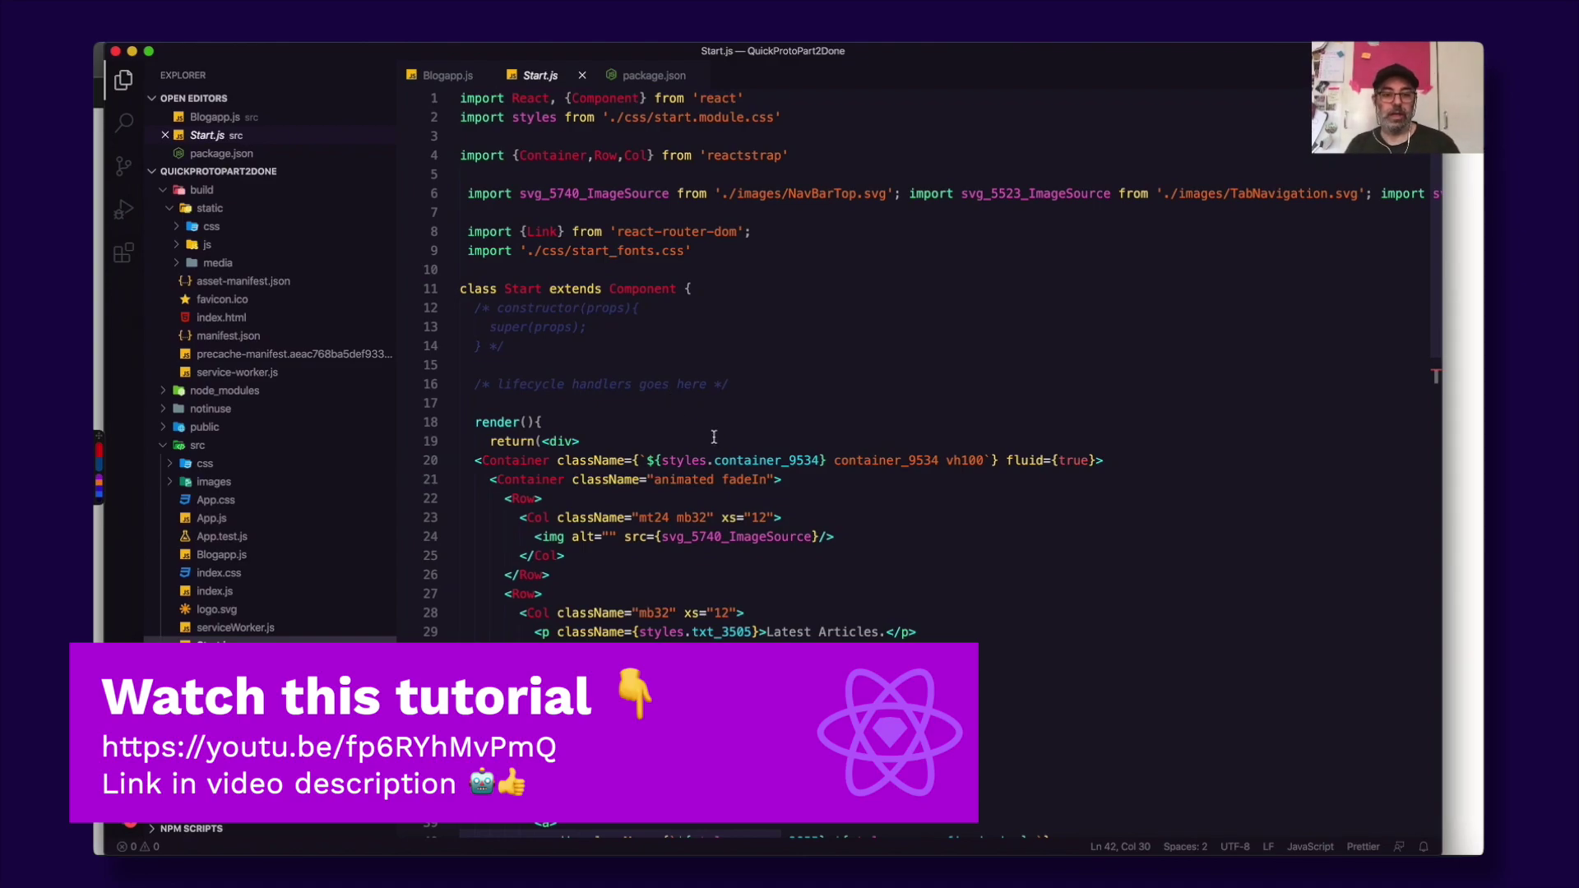
pyautogui.scroll(-3, 714, 437)
pyautogui.scroll(-2, 696, 528)
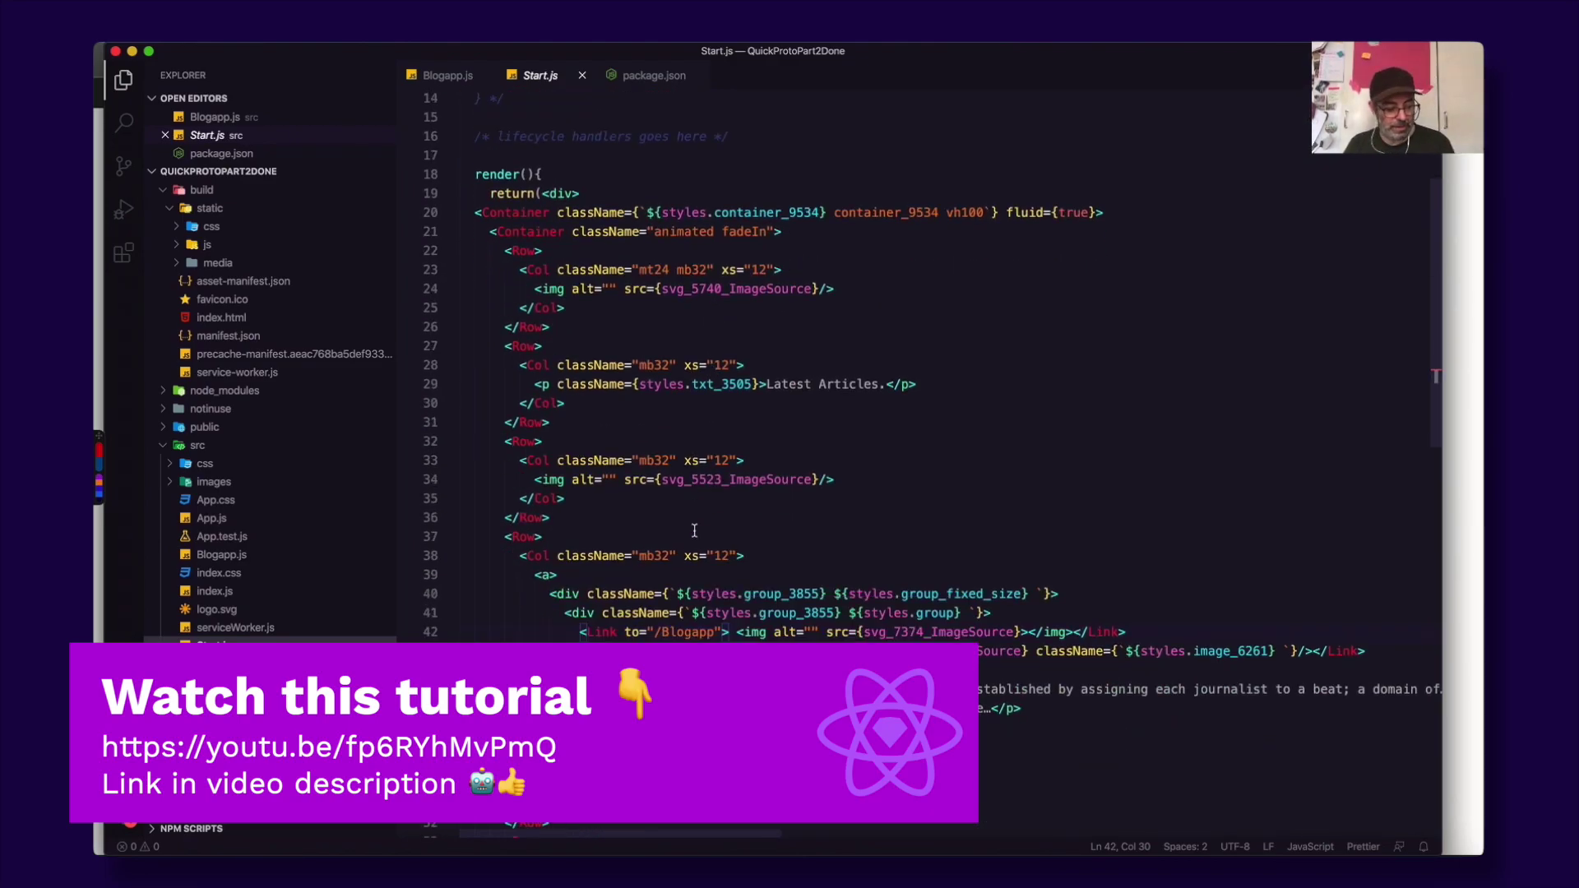
# Switch to Chrome and test the links back and forth between the Latest Articles page and the first article.
pyautogui.press('super+Tab')
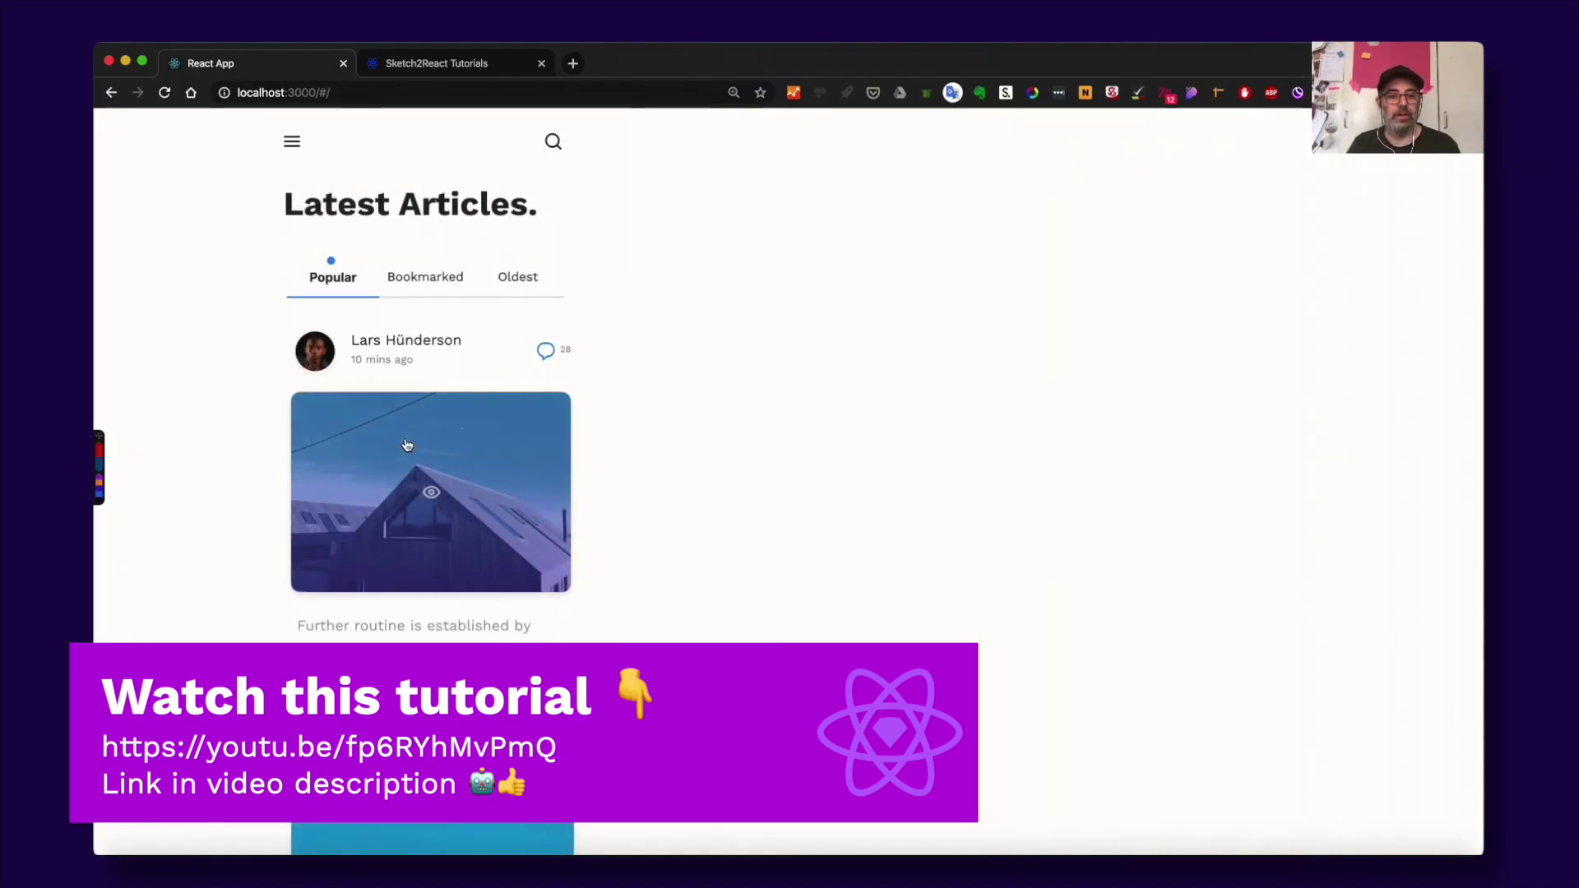
pyautogui.click(367, 342)
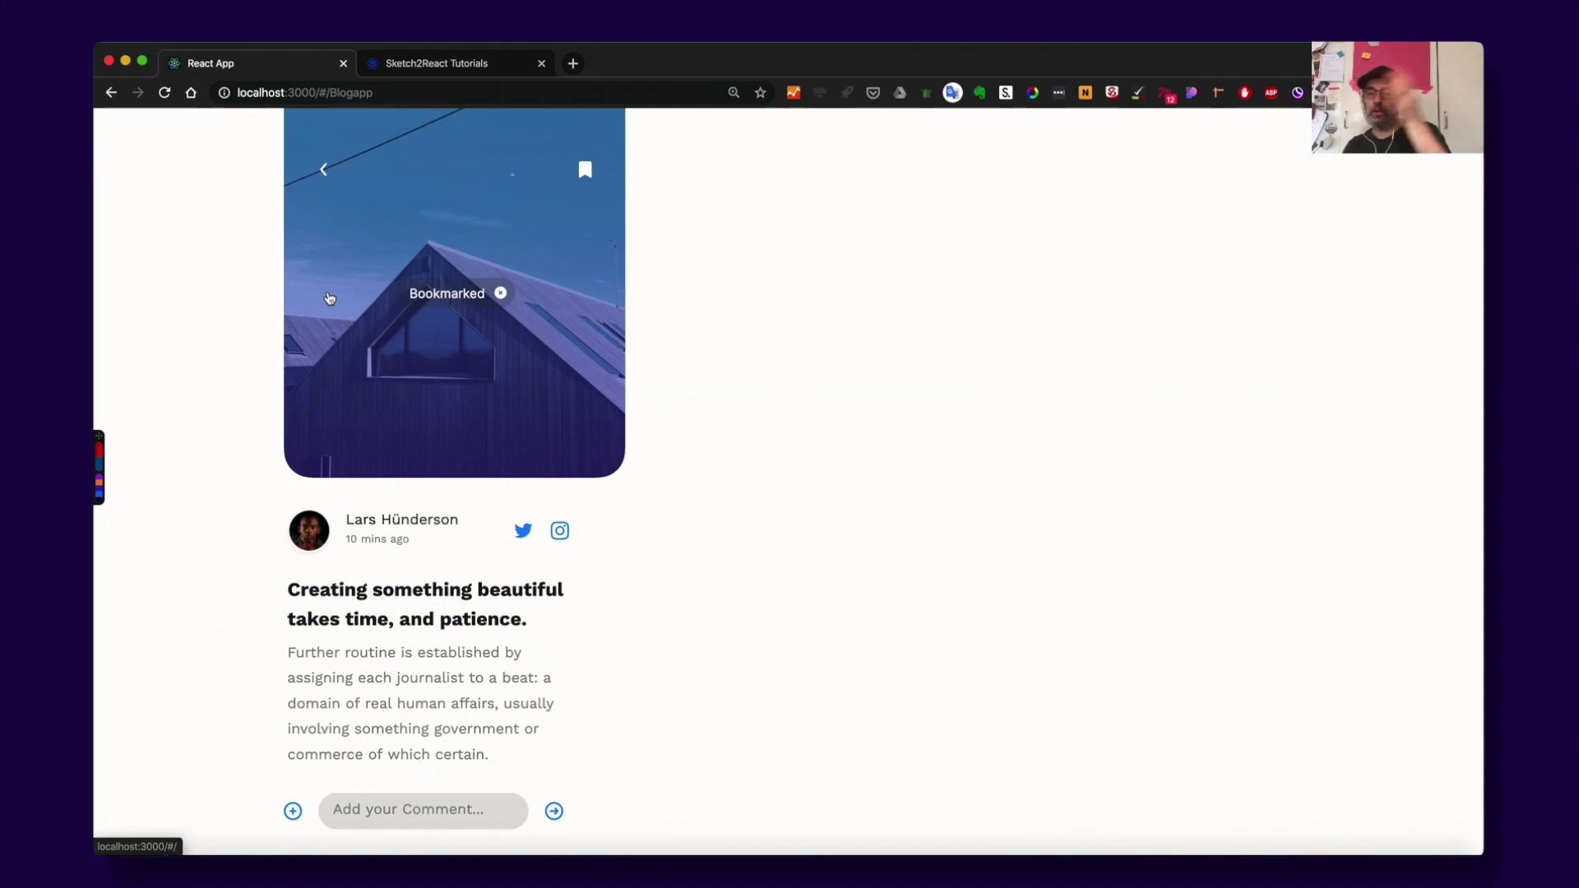
pyautogui.click(360, 212)
pyautogui.click(460, 383)
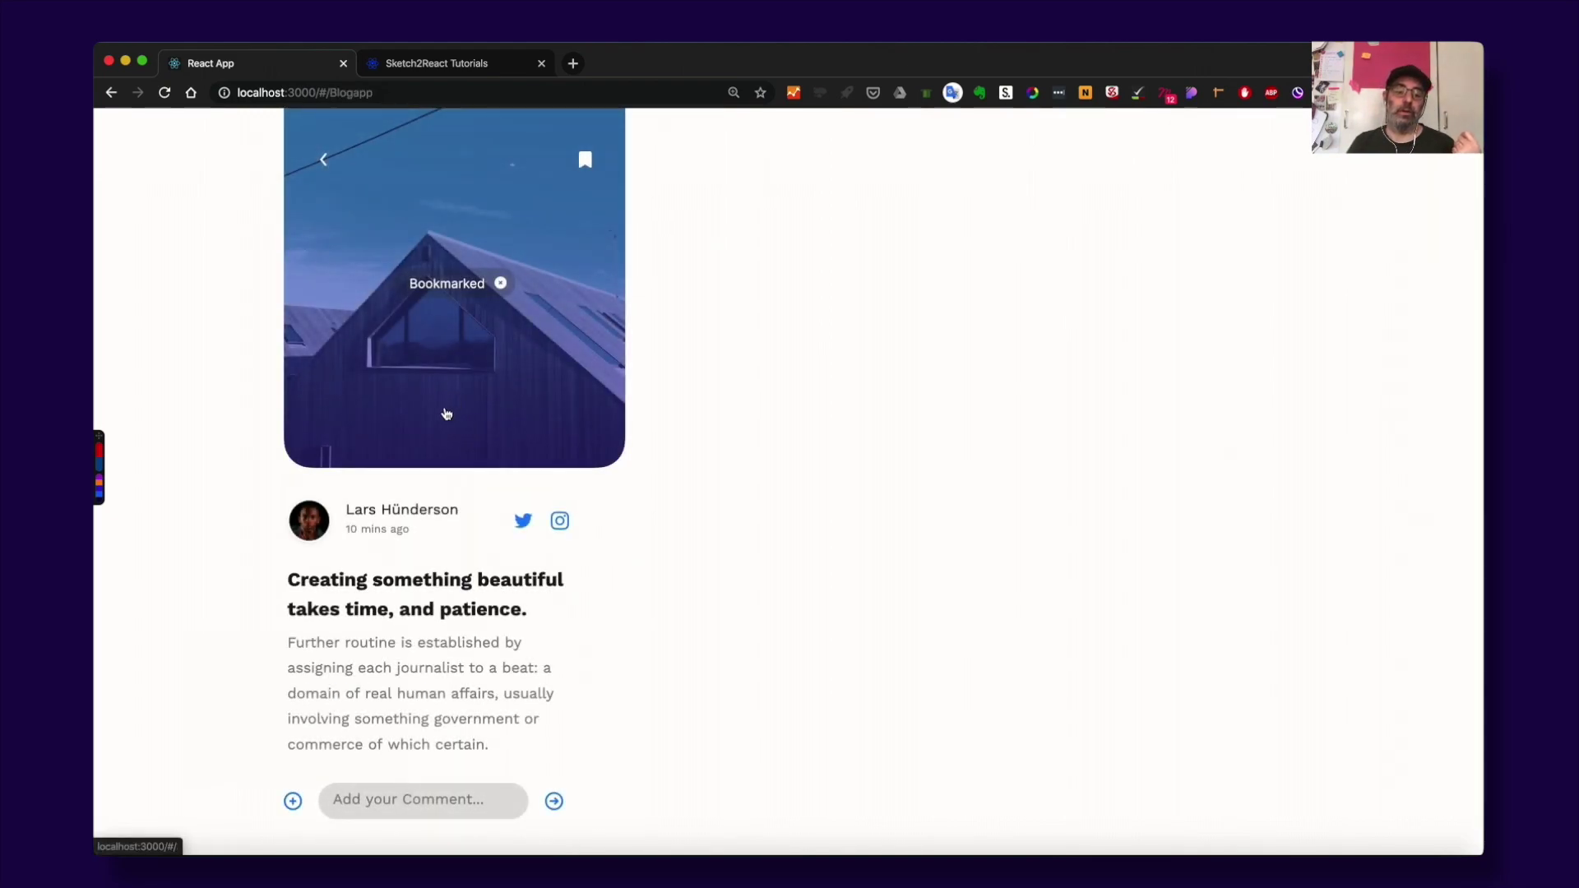
pyautogui.click(428, 378)
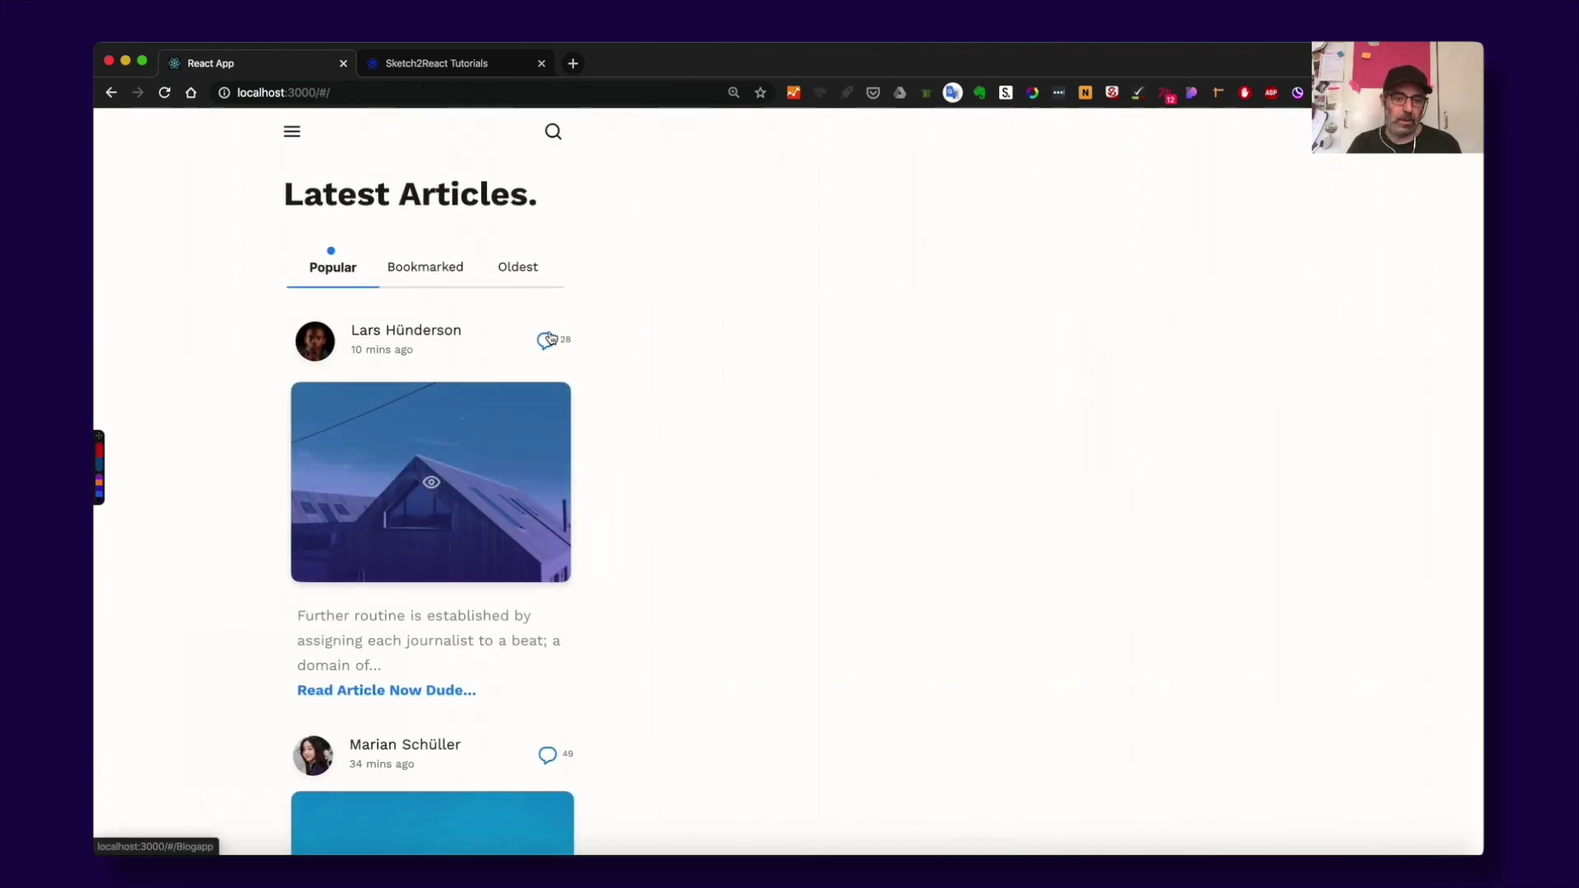
# Switch to Finder and go up from the images folder to the QuickProtoReact2Big project folder.
pyautogui.press('super+Tab')
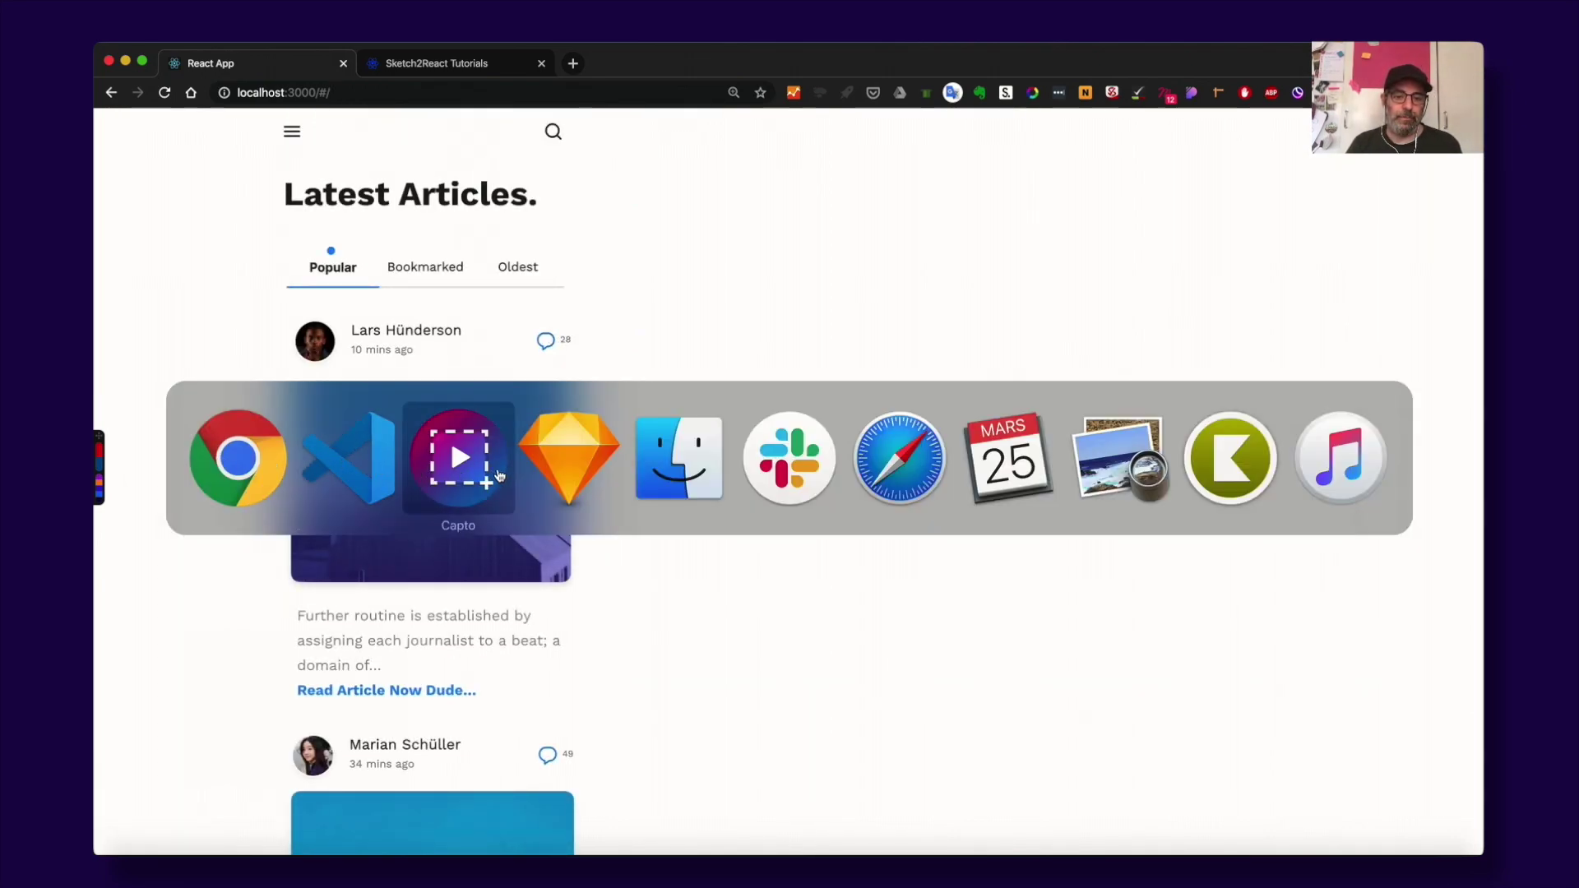
pyautogui.click(678, 458)
pyautogui.click(649, 442)
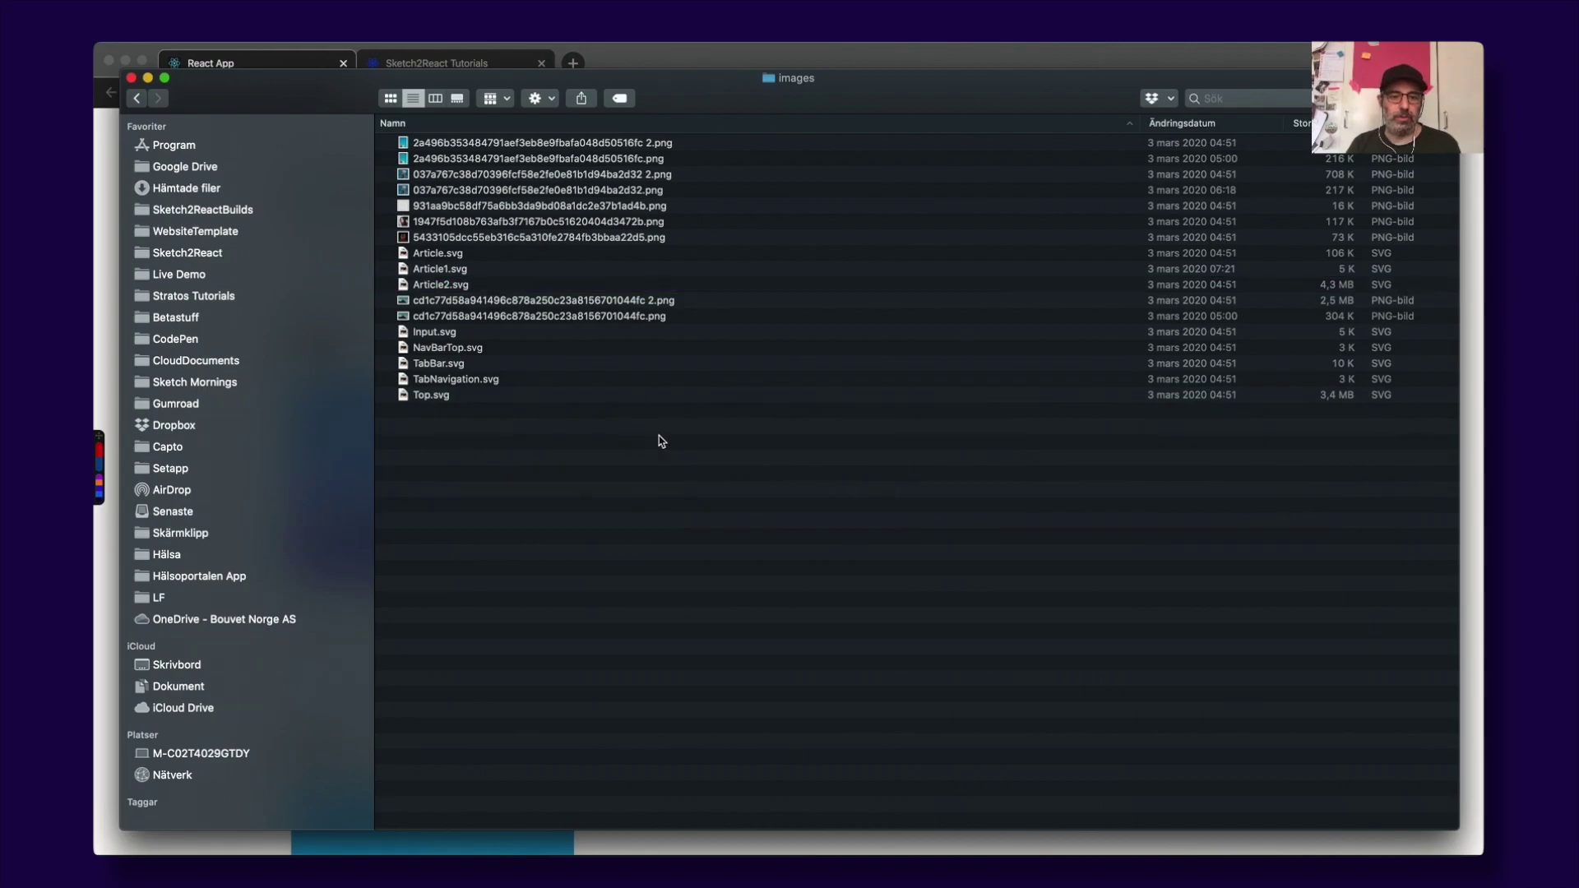
pyautogui.press('super+Up')
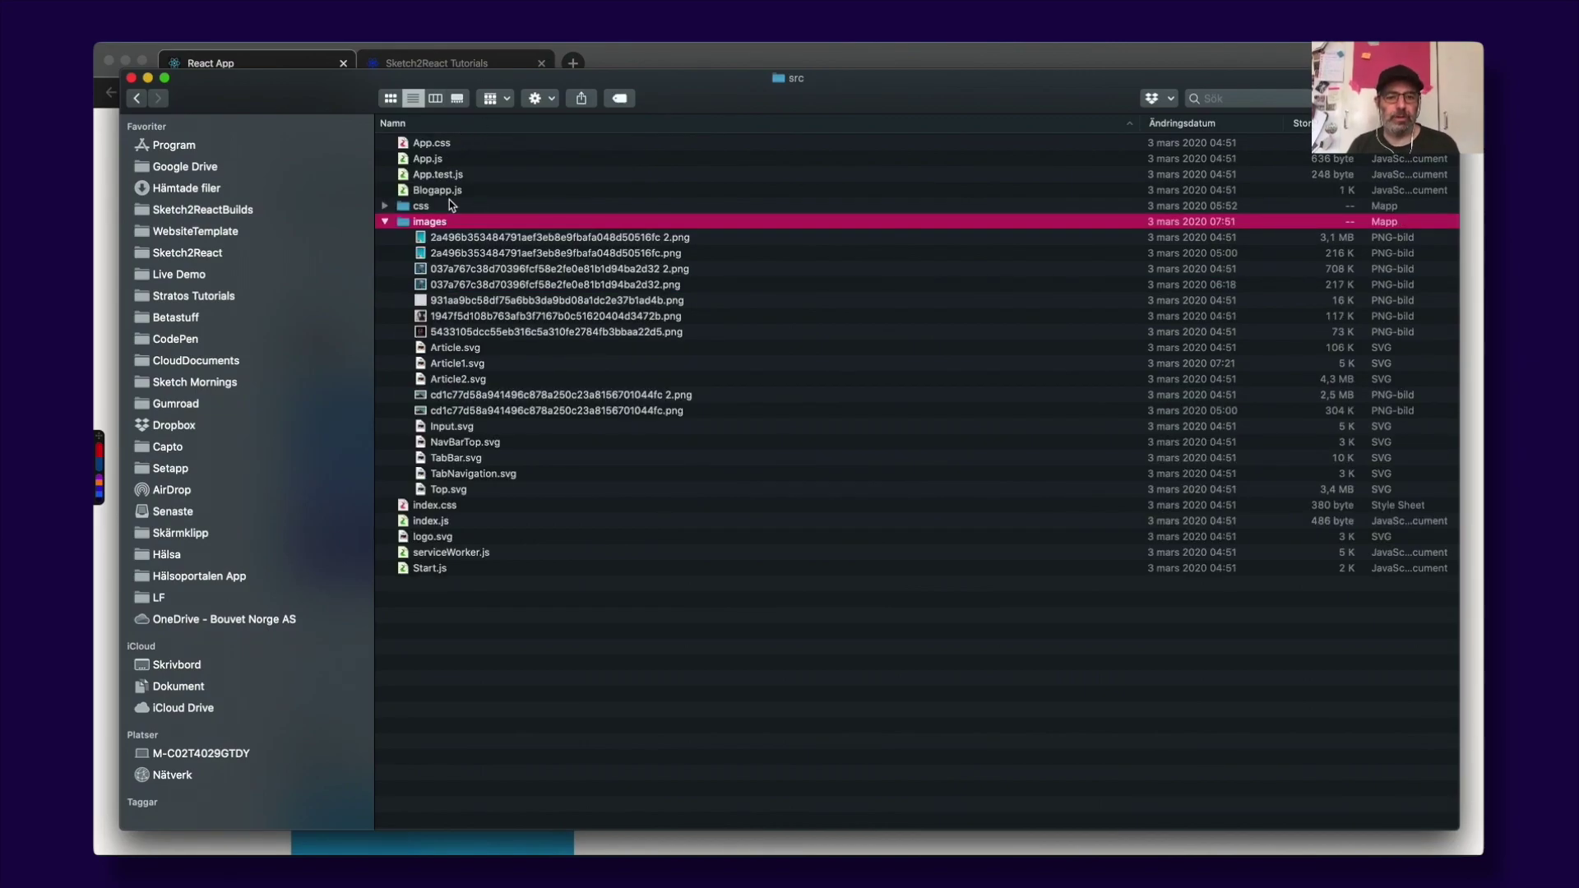
pyautogui.press('super+Up')
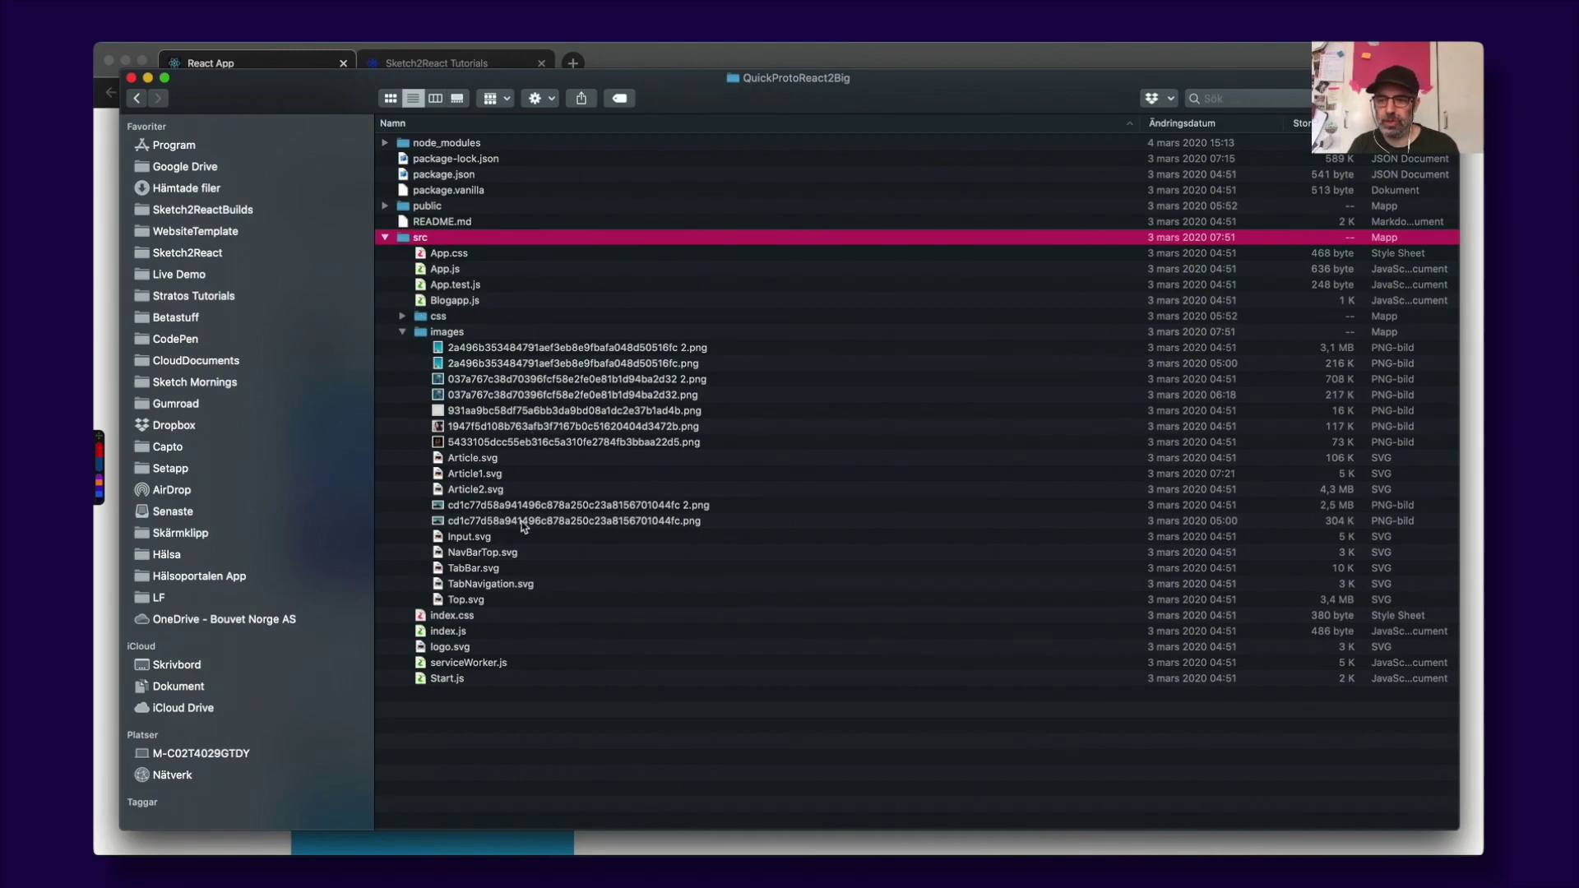
# Switch to Sketch and select the first article card's {link} symbol on the Start artboard.
pyautogui.press('super+Tab')
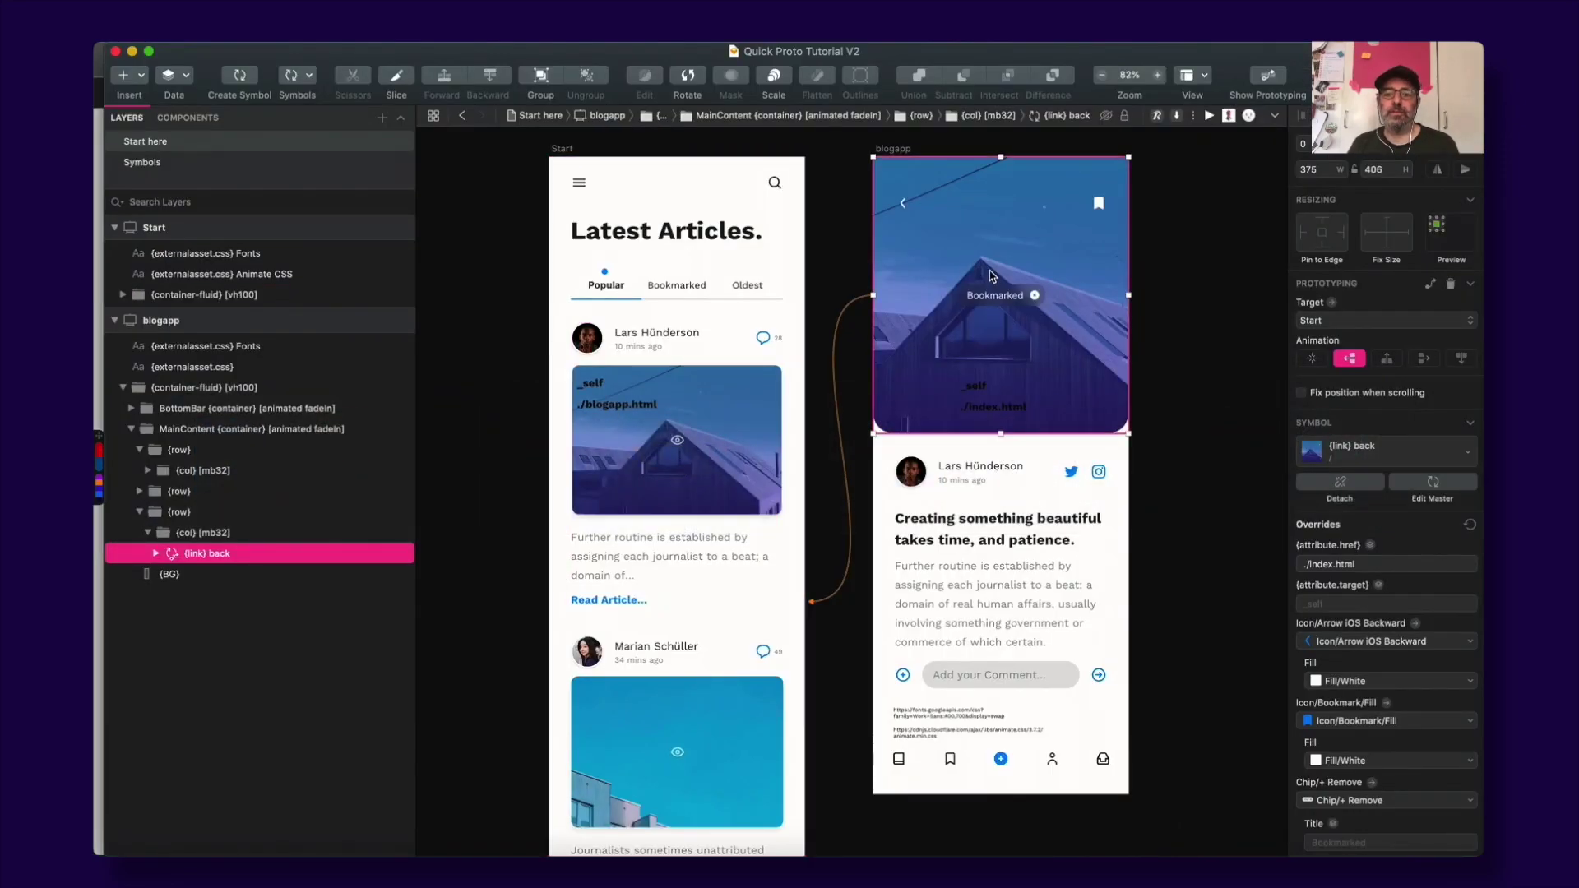
pyautogui.click(590, 413)
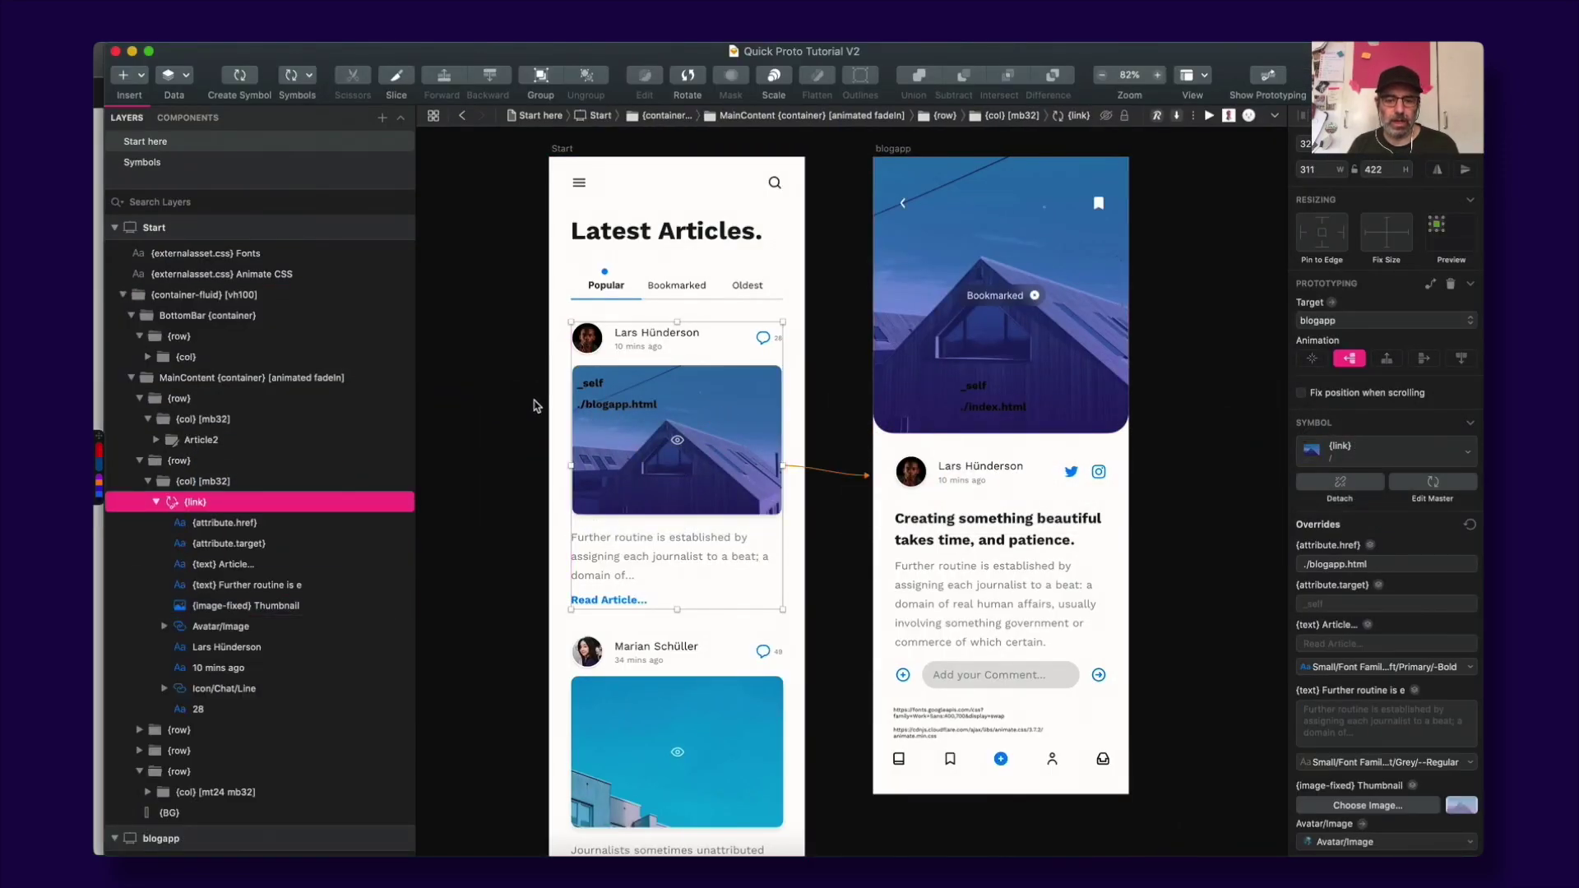
pyautogui.scroll(-3, 527, 403)
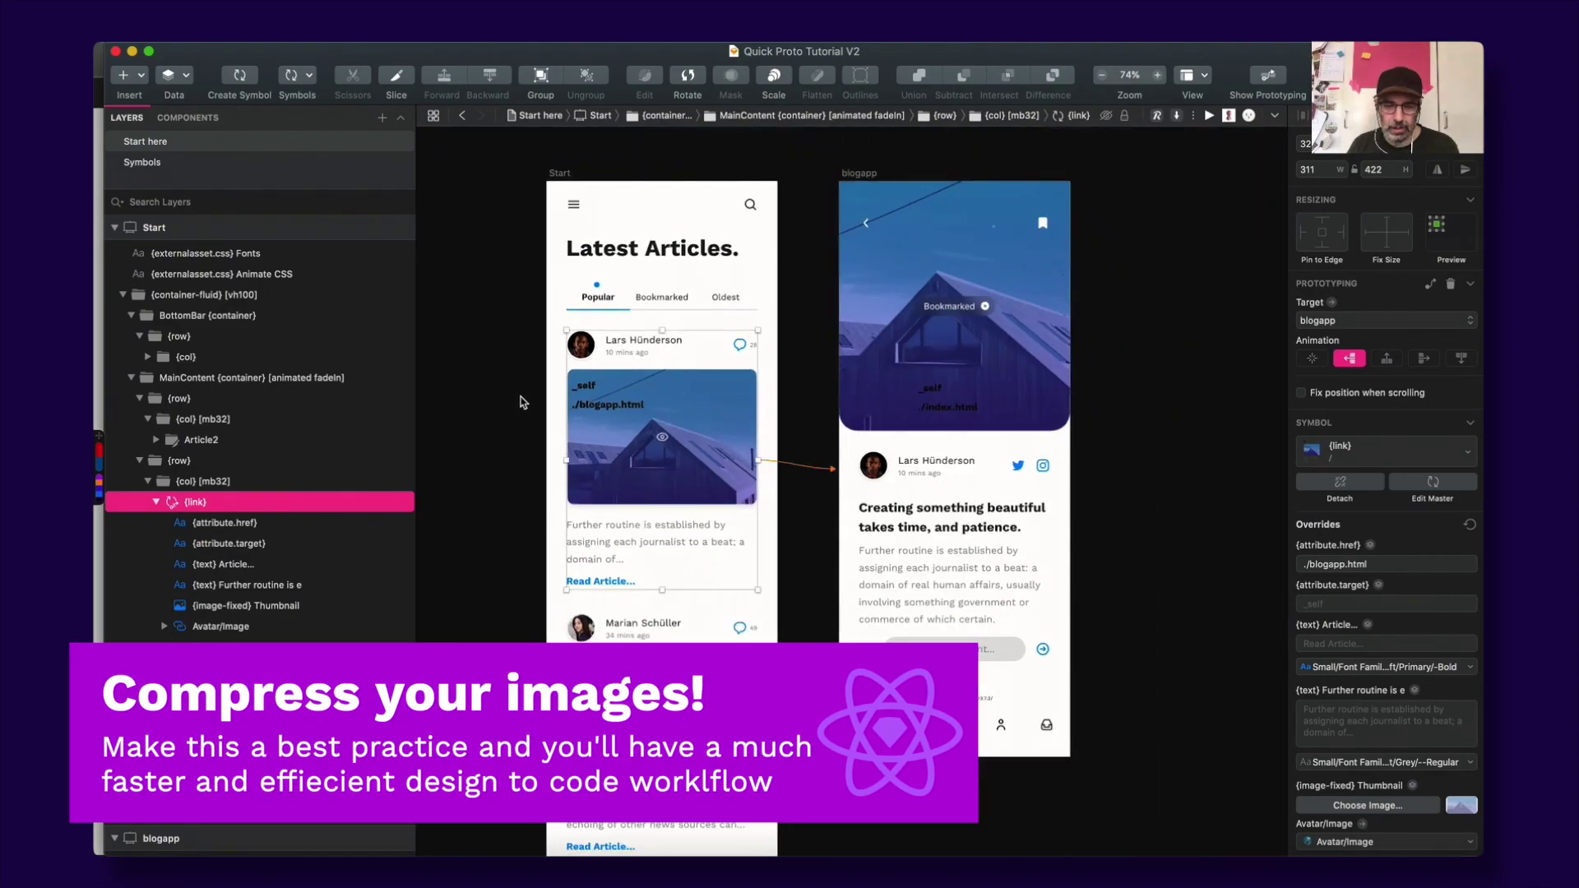
pyautogui.moveTo(540, 421); pyautogui.dragTo(507, 376)
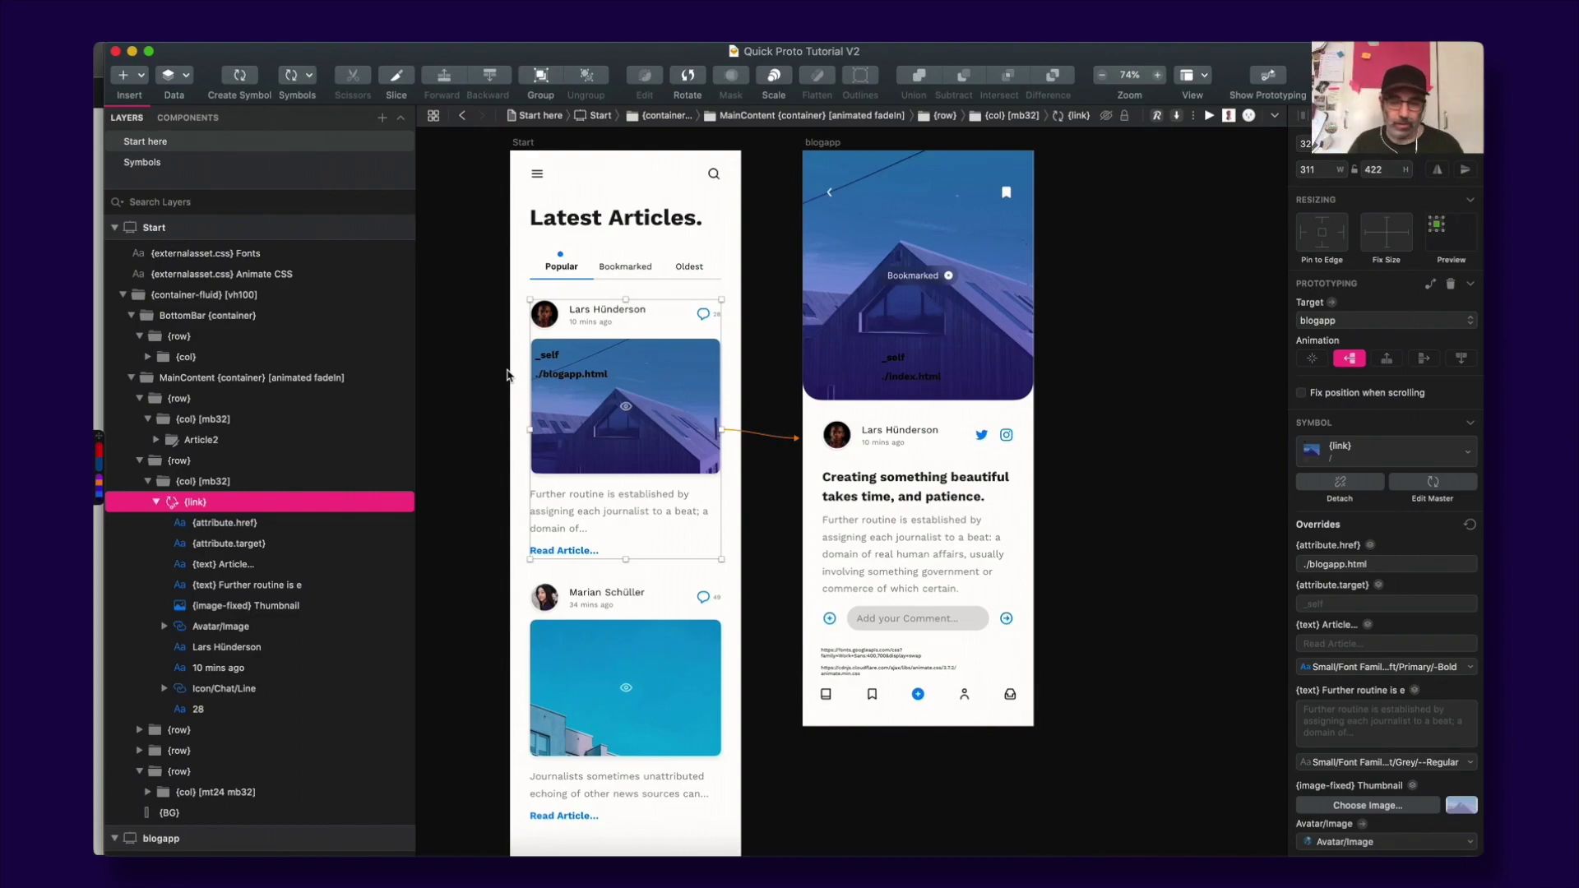
# Switch to Finder and preview Article2.svg from the project's images folder, closing the preview when done.
pyautogui.press('super+Tab')
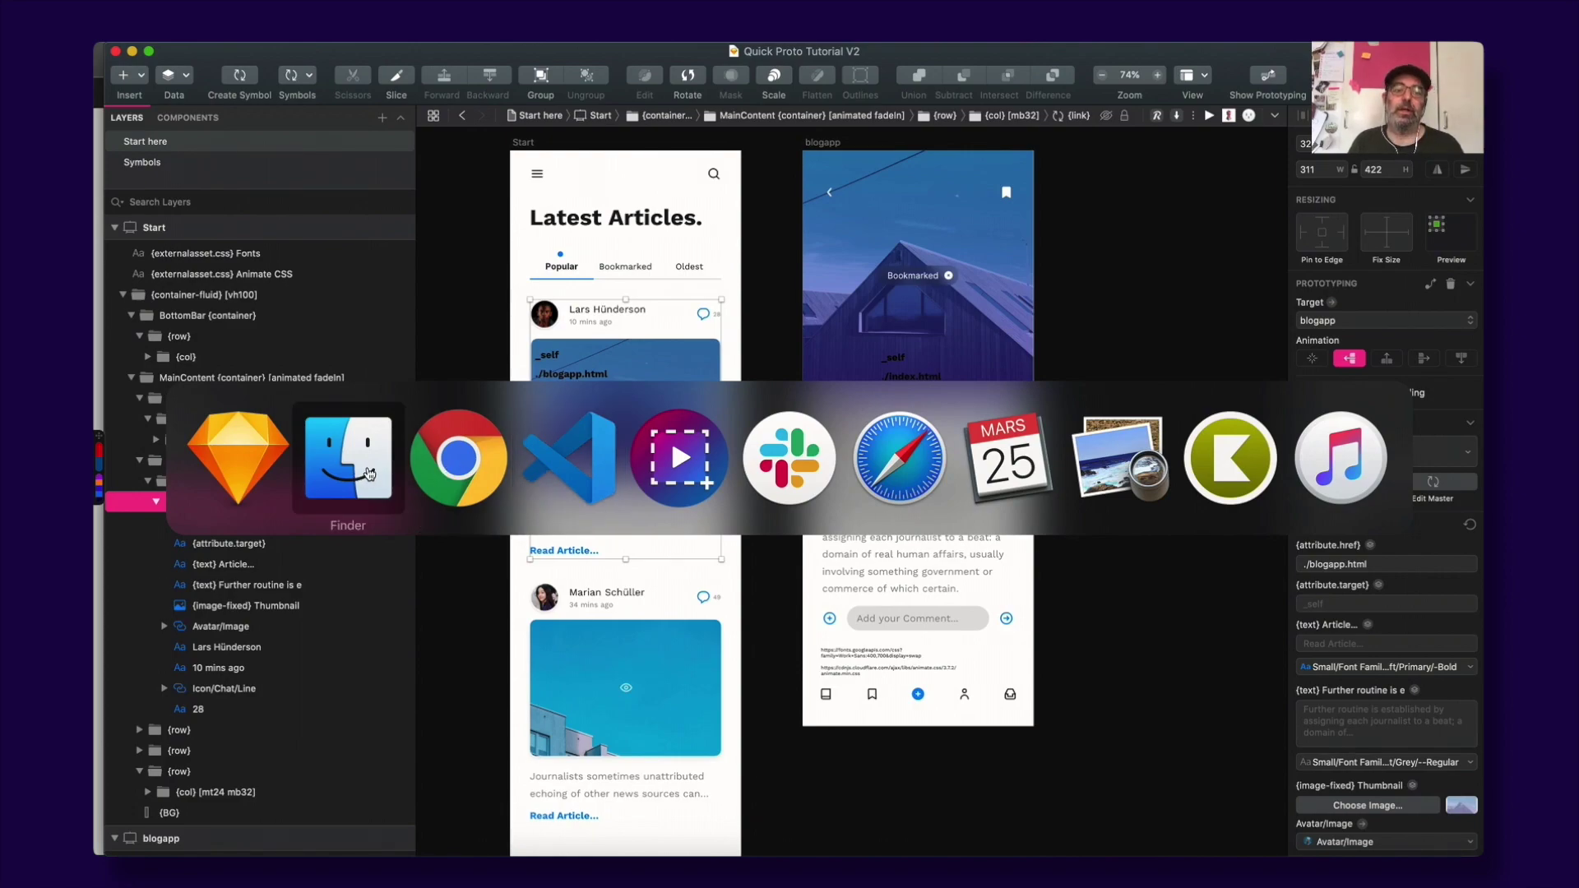
pyautogui.click(386, 469)
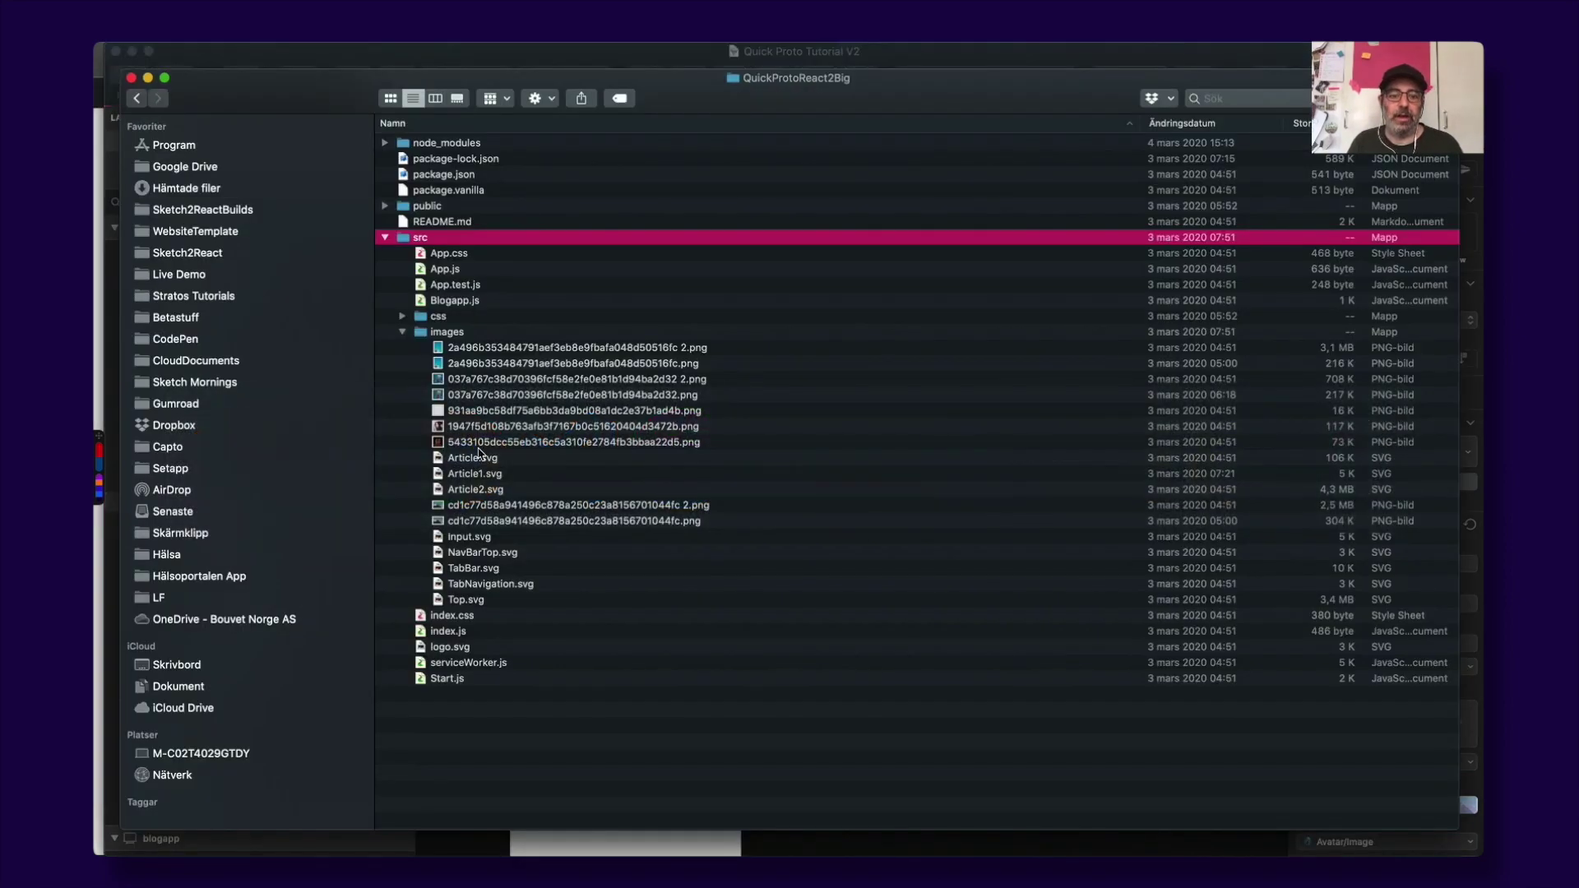
pyautogui.click(552, 427)
pyautogui.click(566, 458)
pyautogui.click(580, 490)
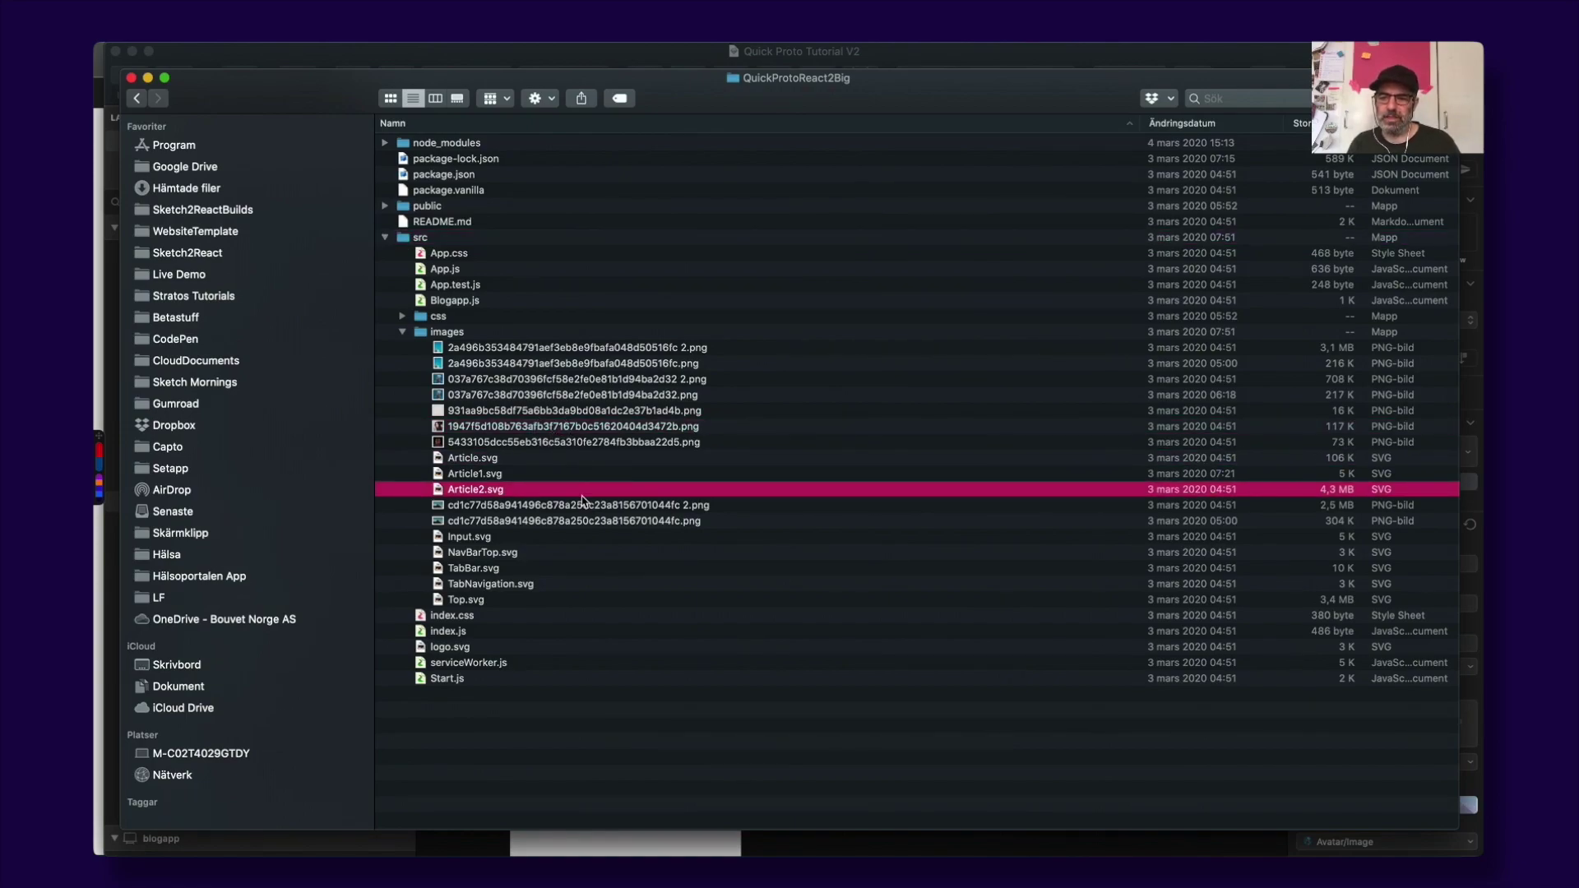
pyautogui.press('space')
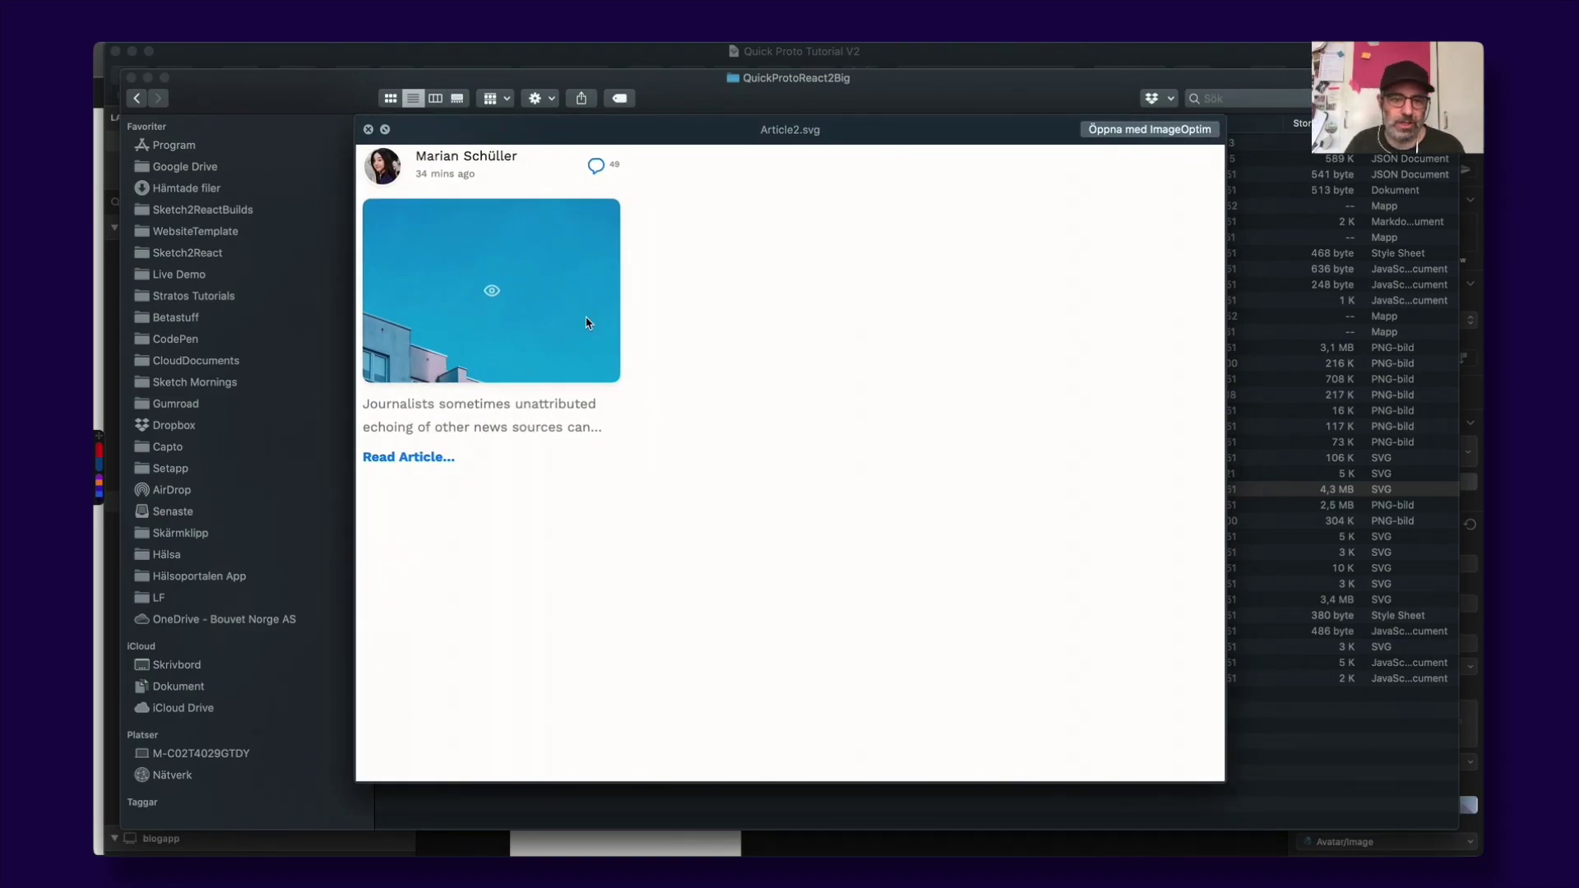
pyautogui.press('space')
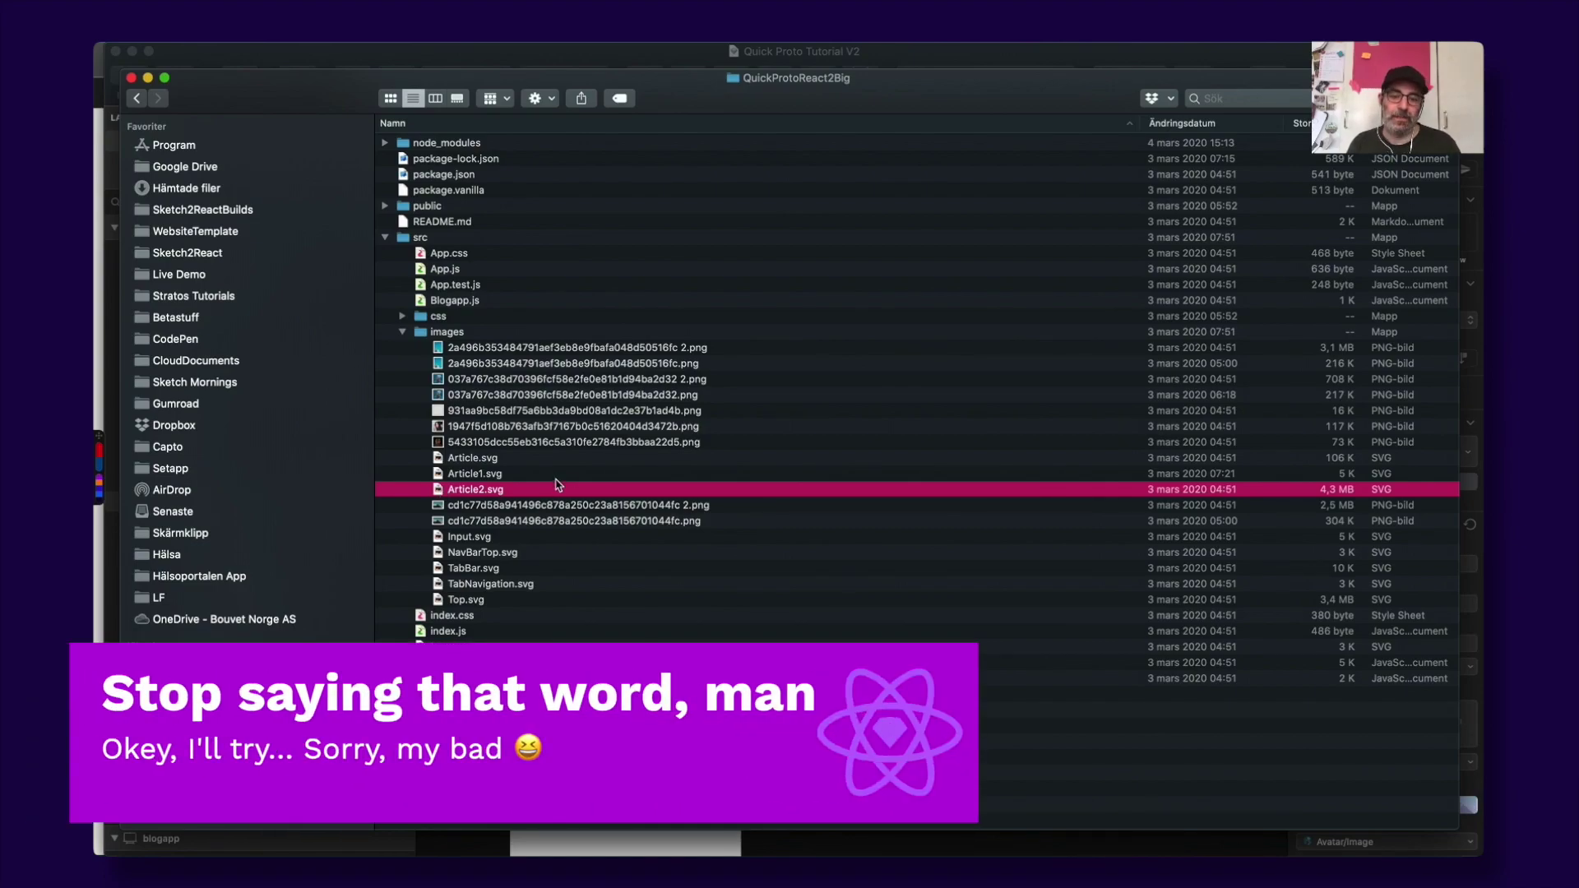
# Switch to Sketch and examine the symbol overrides of the first article card's {link} on the Start artboard.
pyautogui.press('super+Tab')
pyautogui.press('super+shift+Tab')
pyautogui.press('super+shift+Tab')
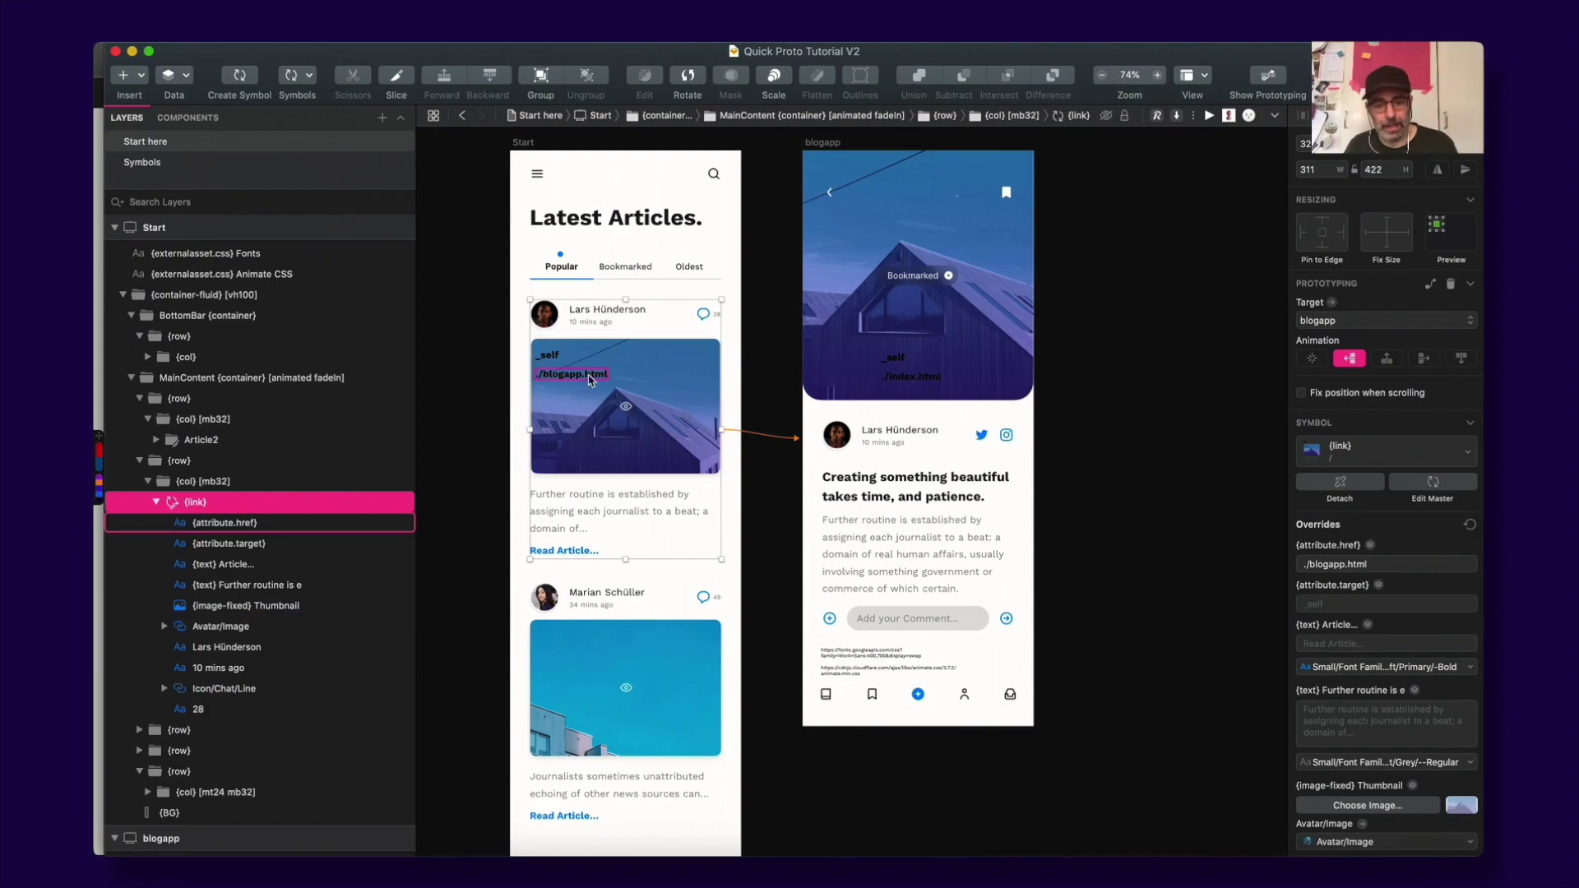
pyautogui.click(601, 661)
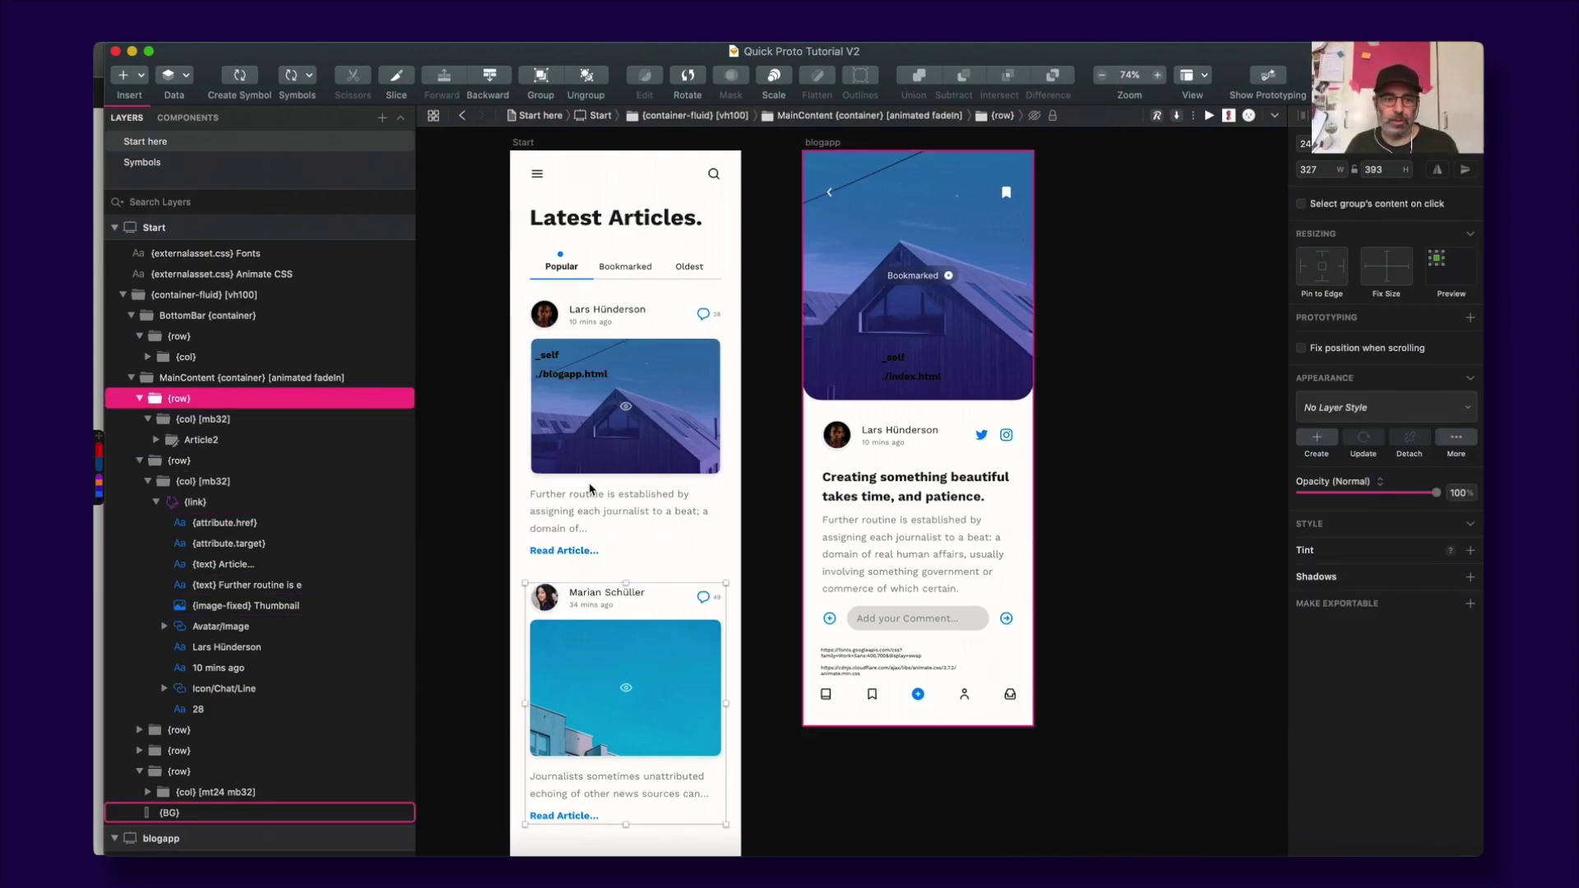
pyautogui.click(574, 465)
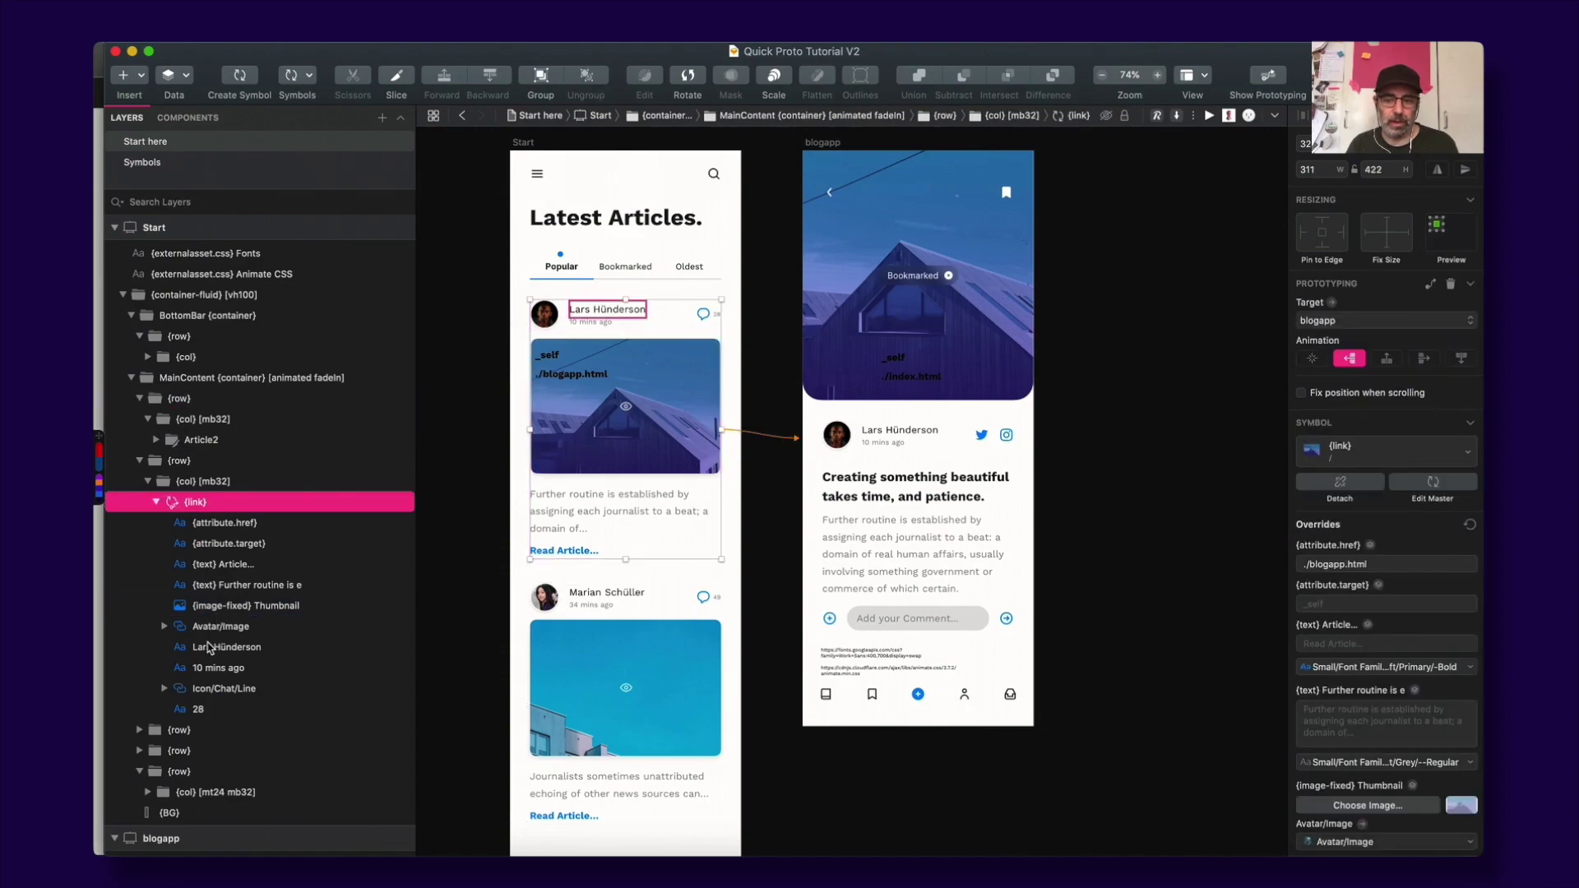
pyautogui.scroll(-5, 1358, 733)
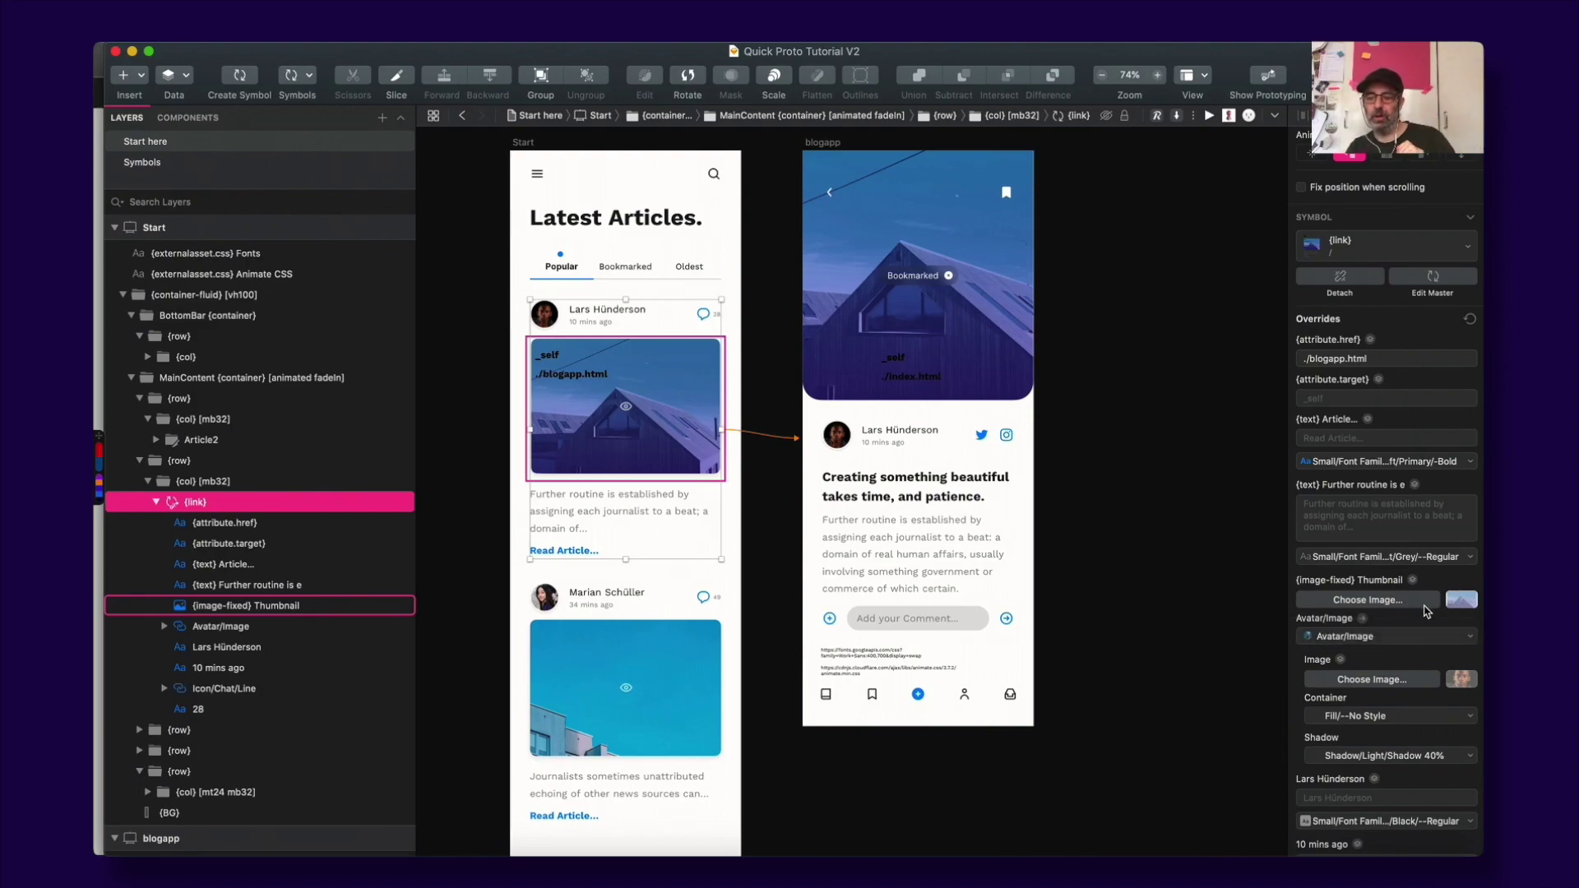
pyautogui.scroll(-1, 1342, 329)
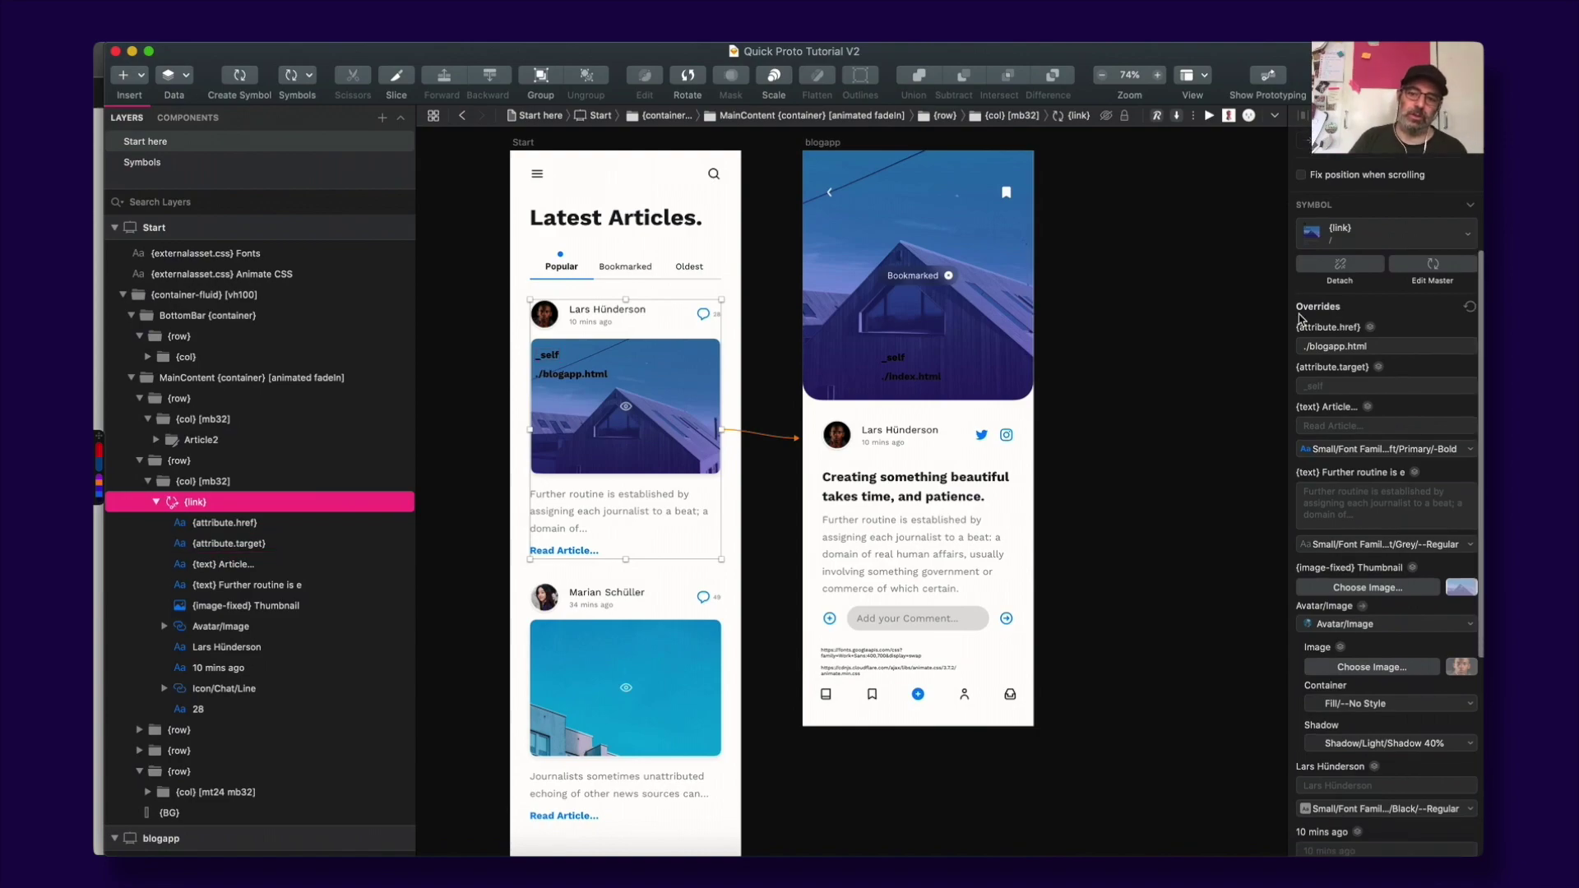
# Select the {link} back symbol in the header image of the blogapp artboard.
pyautogui.click(950, 308)
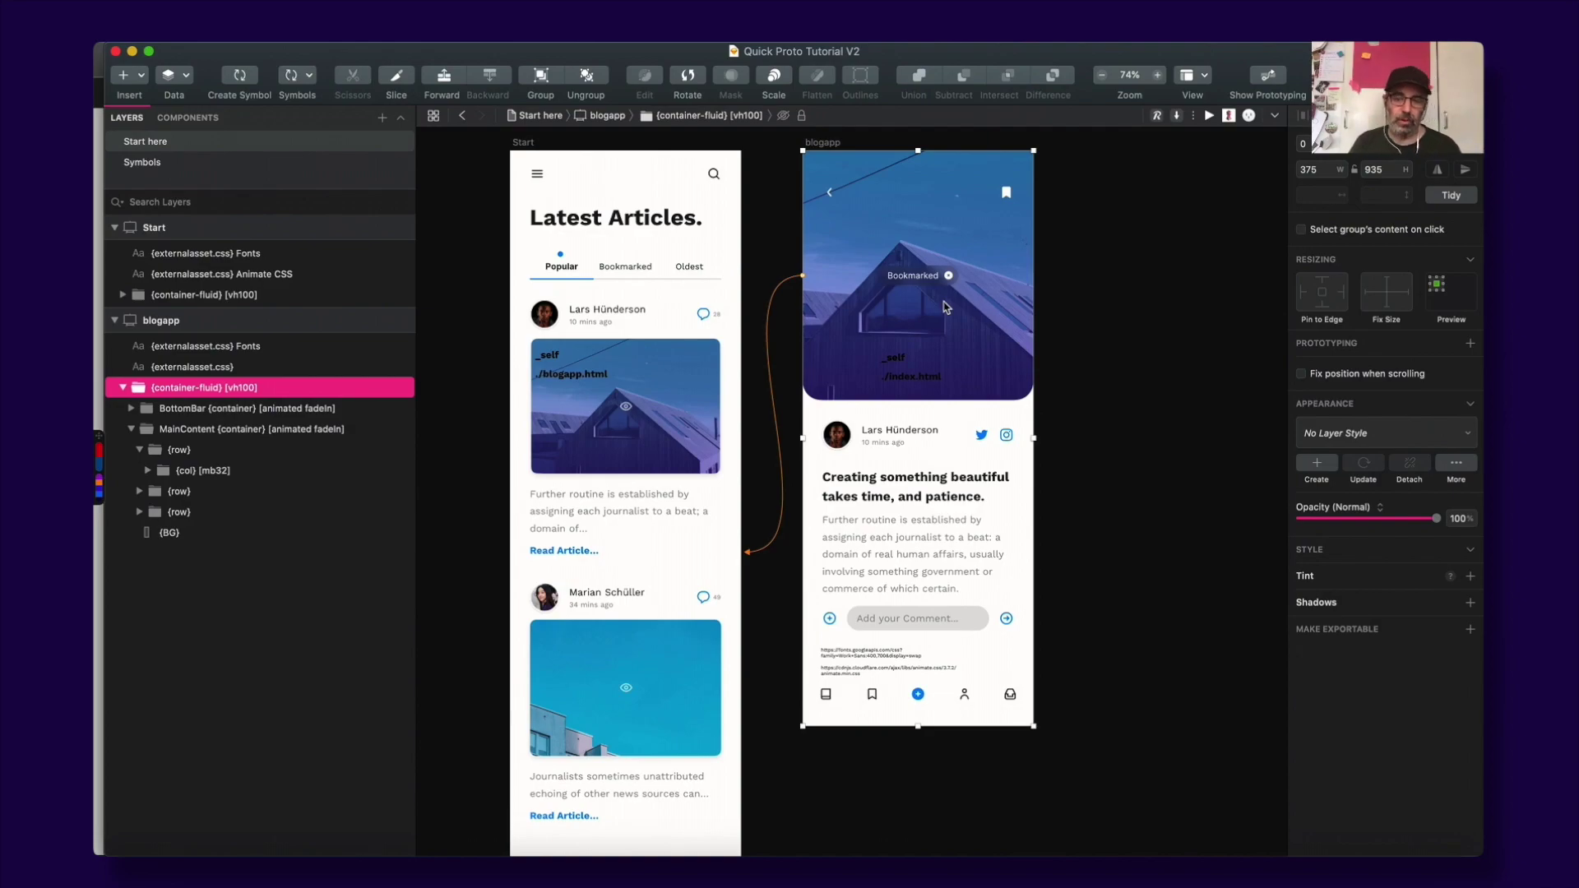
pyautogui.hscroll(1, 944, 308)
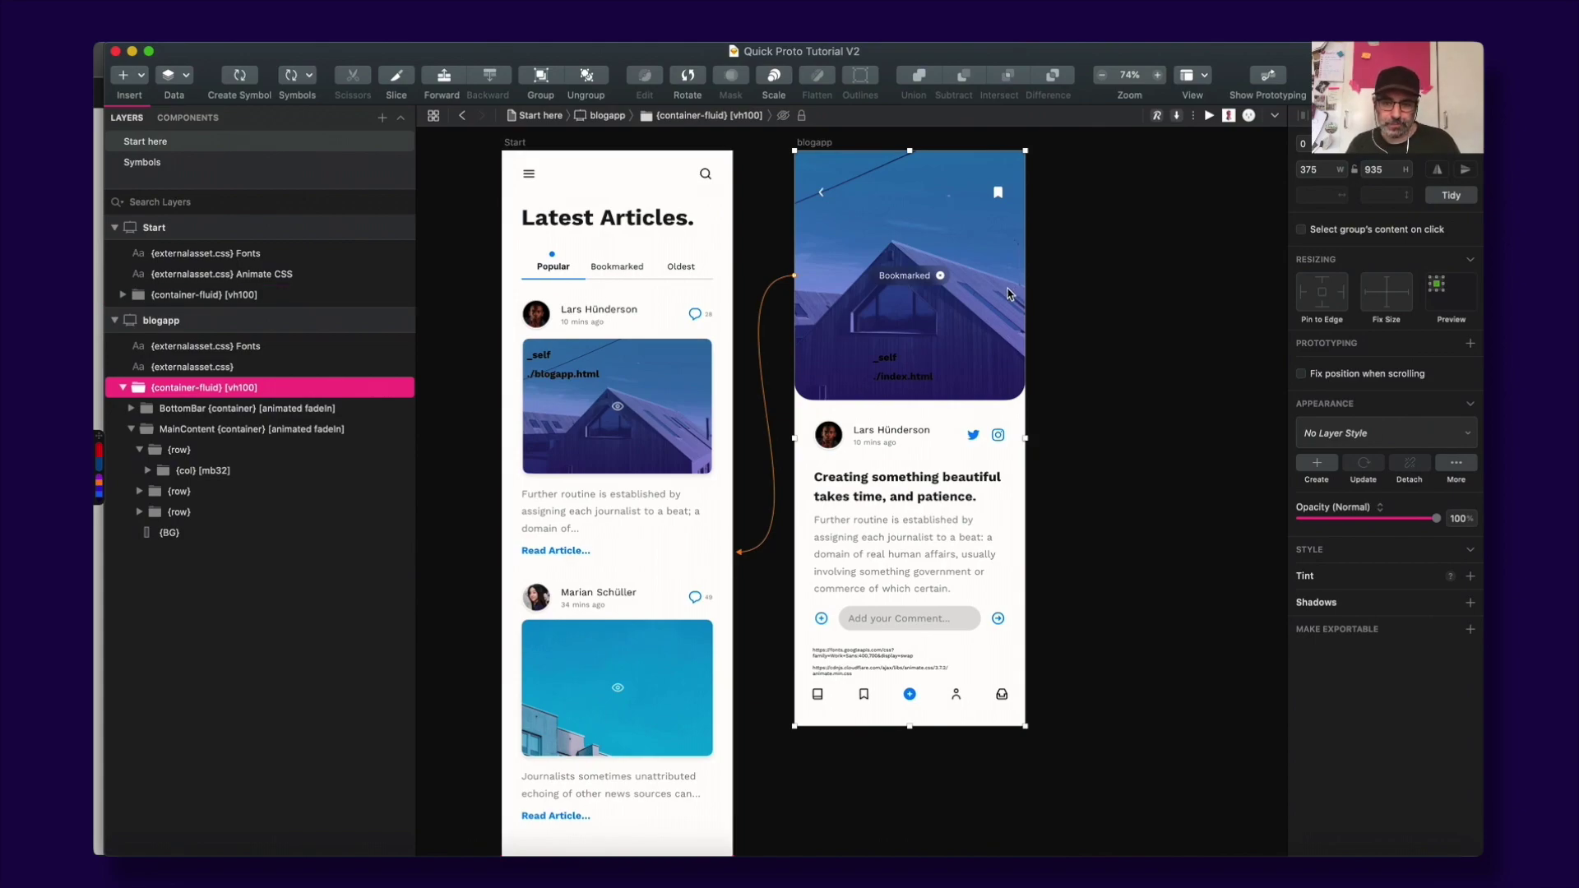
pyautogui.click(970, 275)
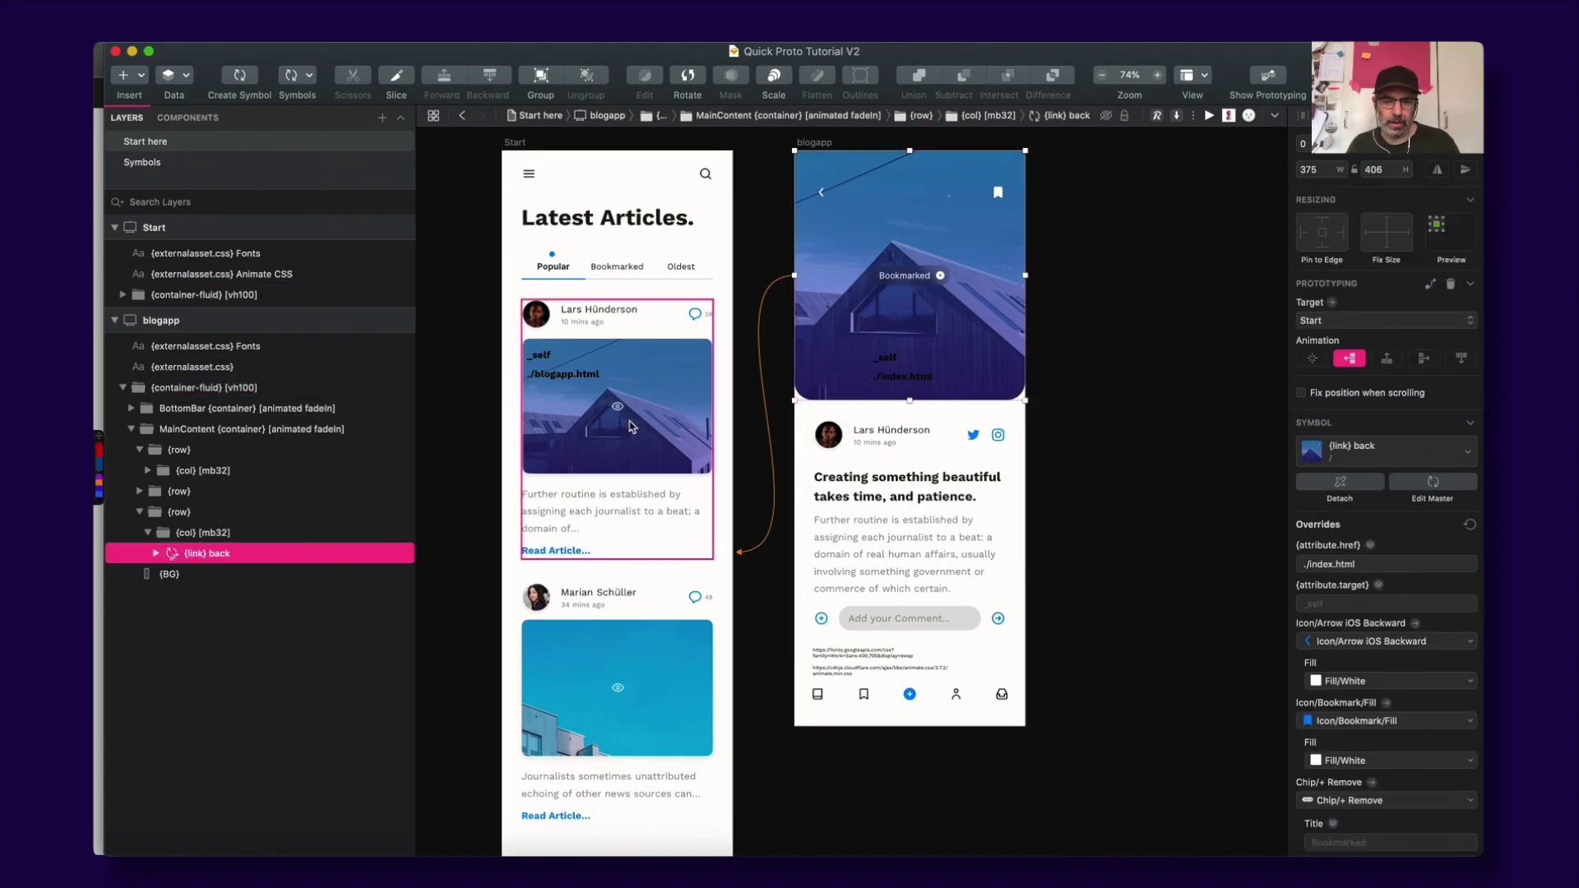
# Open the symbol master of the Start artboard's first article card, {link}, for editing.
pyautogui.click(630, 426)
pyautogui.doubleClick(646, 426)
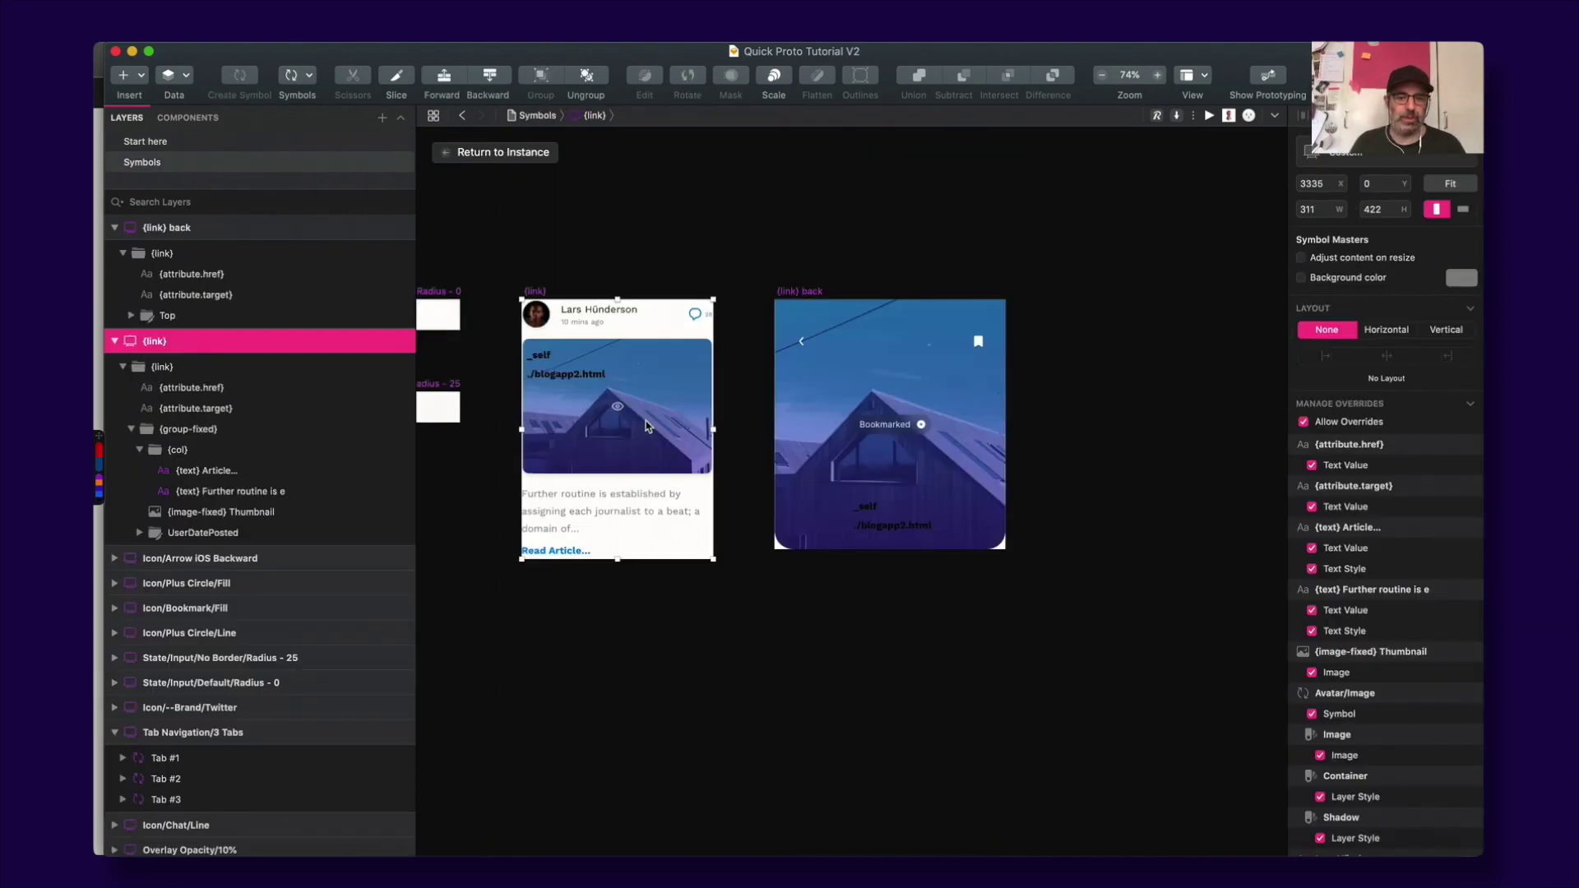
# Examine the thumbnail image and description text layers inside the {link} symbol master.
pyautogui.click(619, 394)
pyautogui.scroll(-1, 624, 390)
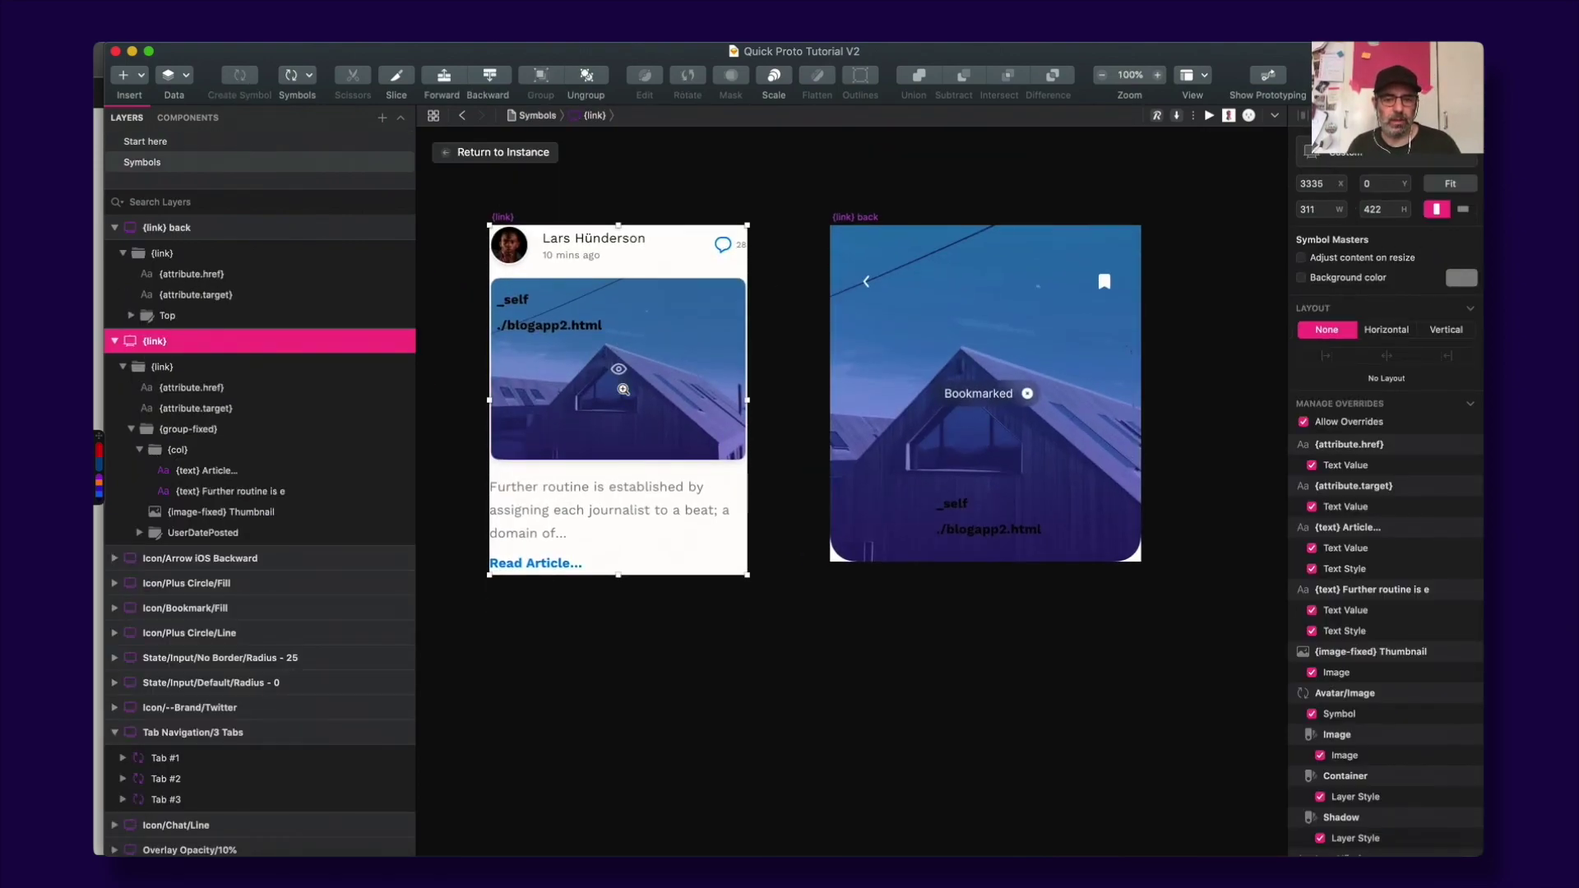
pyautogui.scroll(5, 623, 390)
pyautogui.scroll(-4, 619, 375)
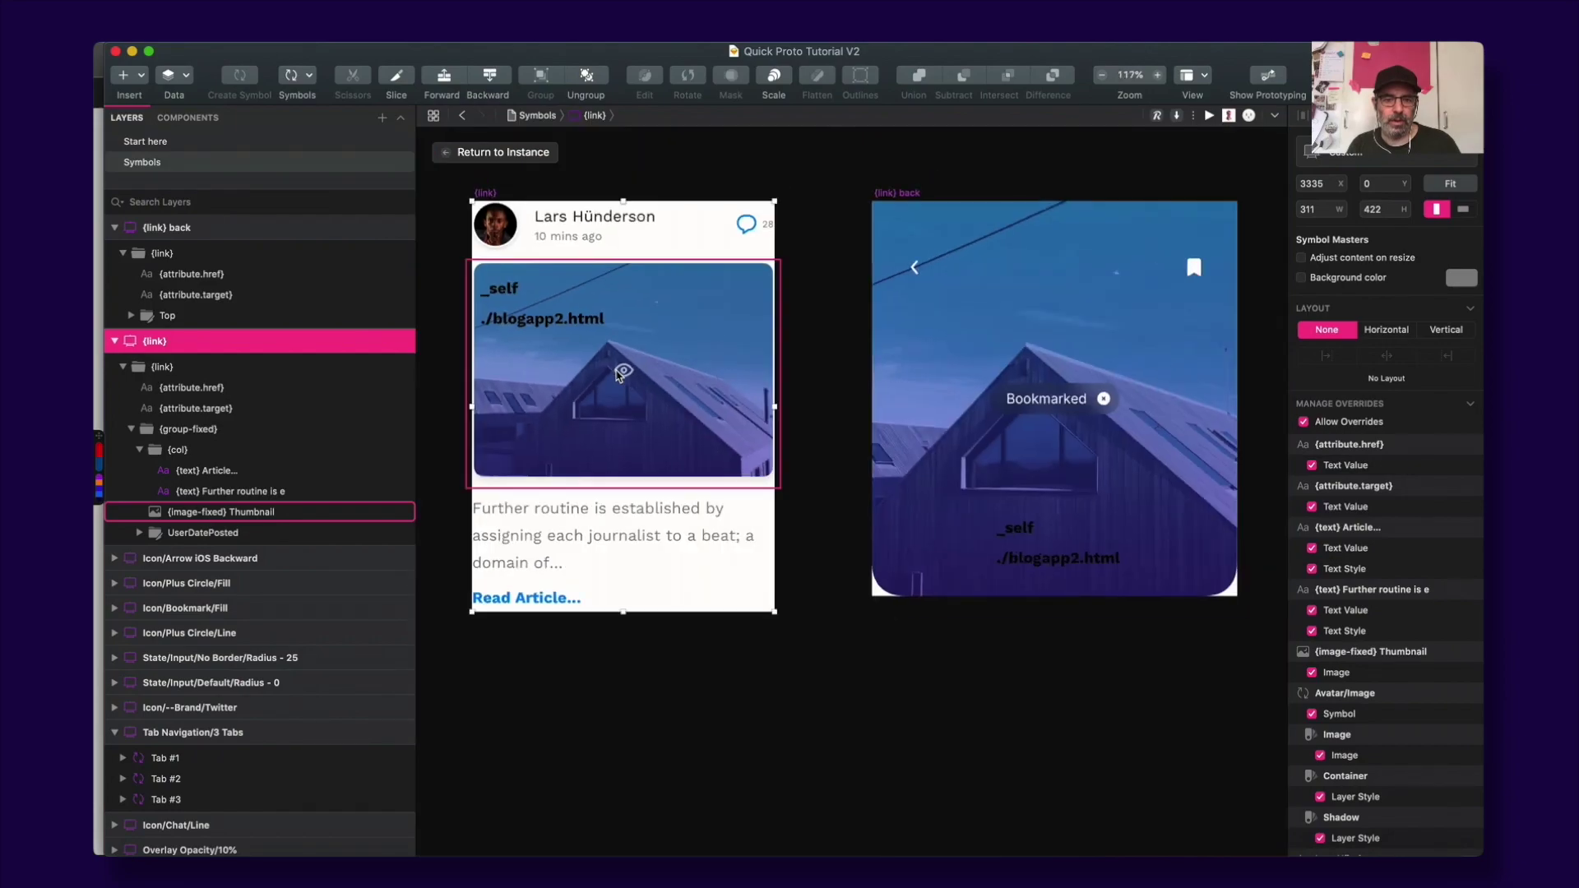
pyautogui.hscroll(-3, 619, 374)
pyautogui.click(688, 462)
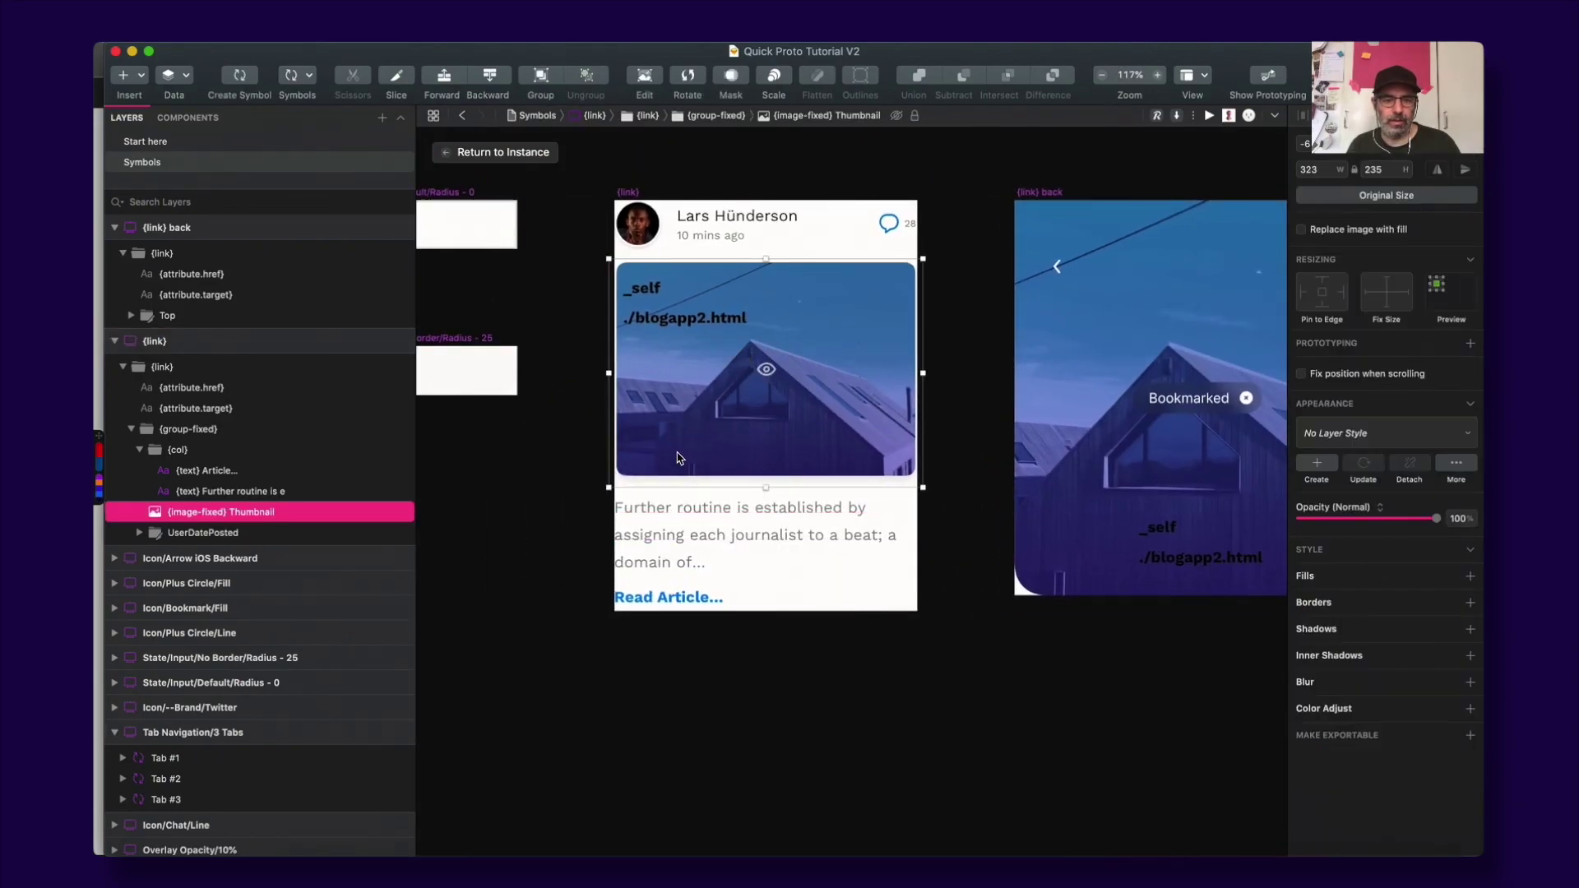
pyautogui.click(680, 535)
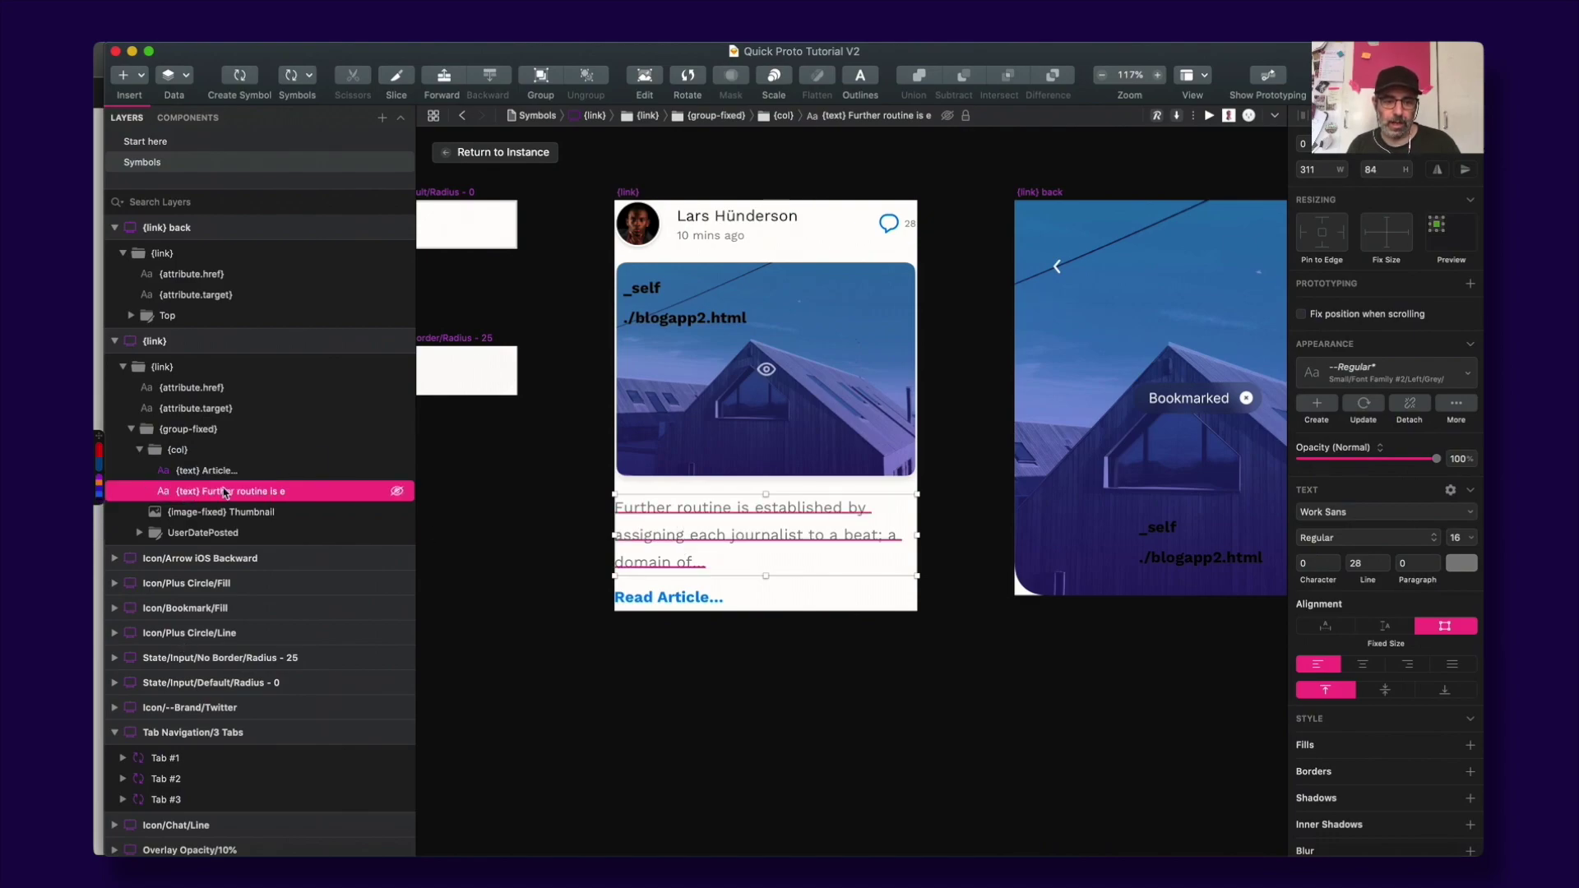
pyautogui.click(255, 511)
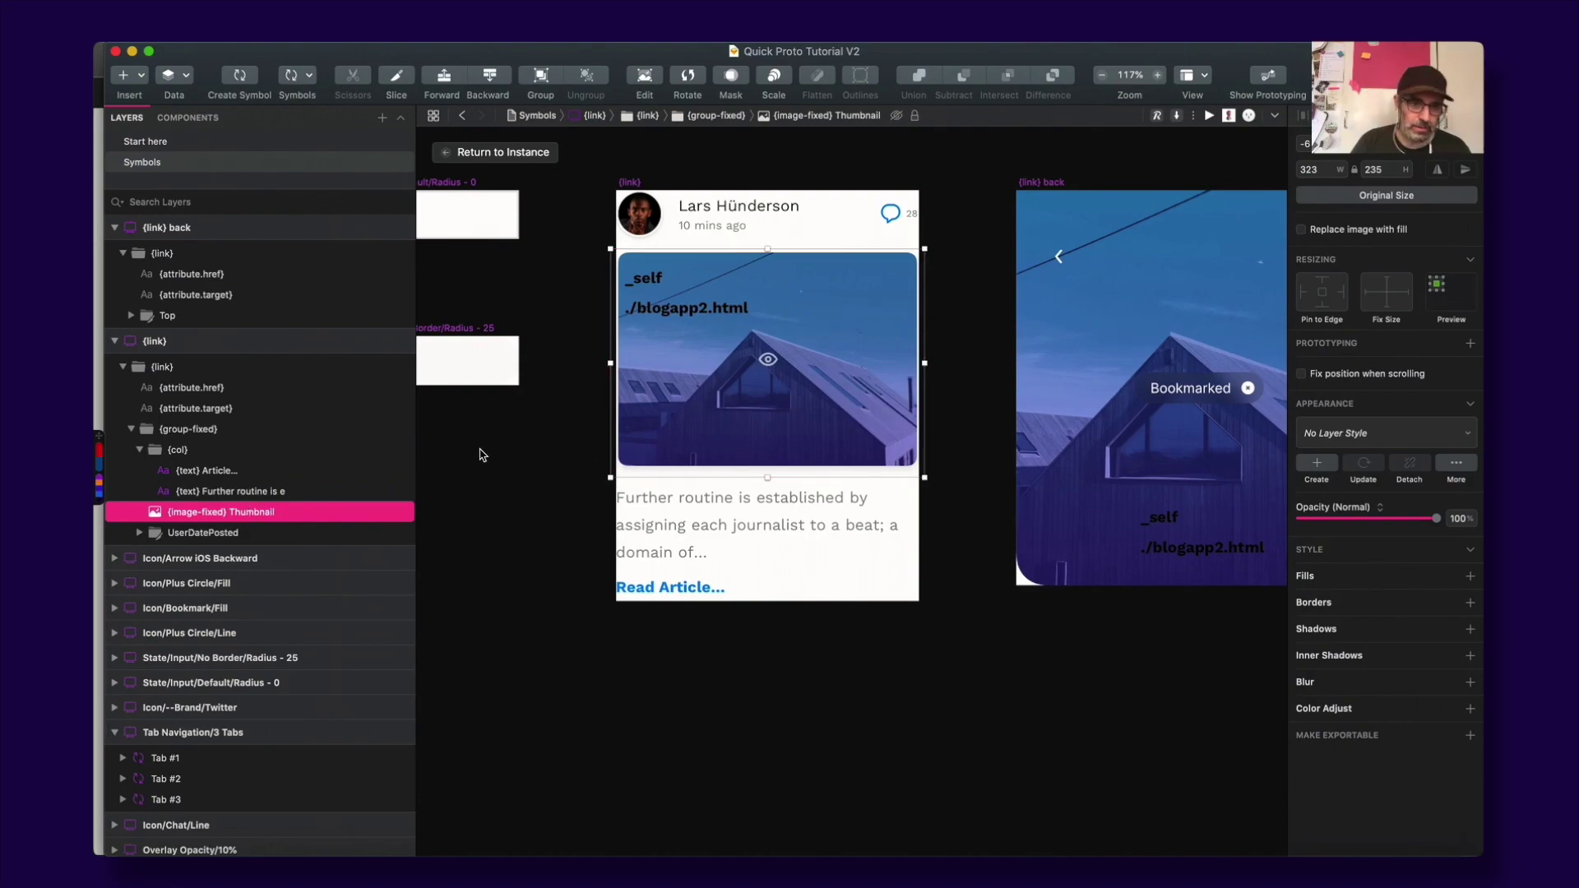
# Inspect the UserDatePosted group and the Read Article text layer of the {link} symbol master.
pyautogui.scroll(-1, 750, 393)
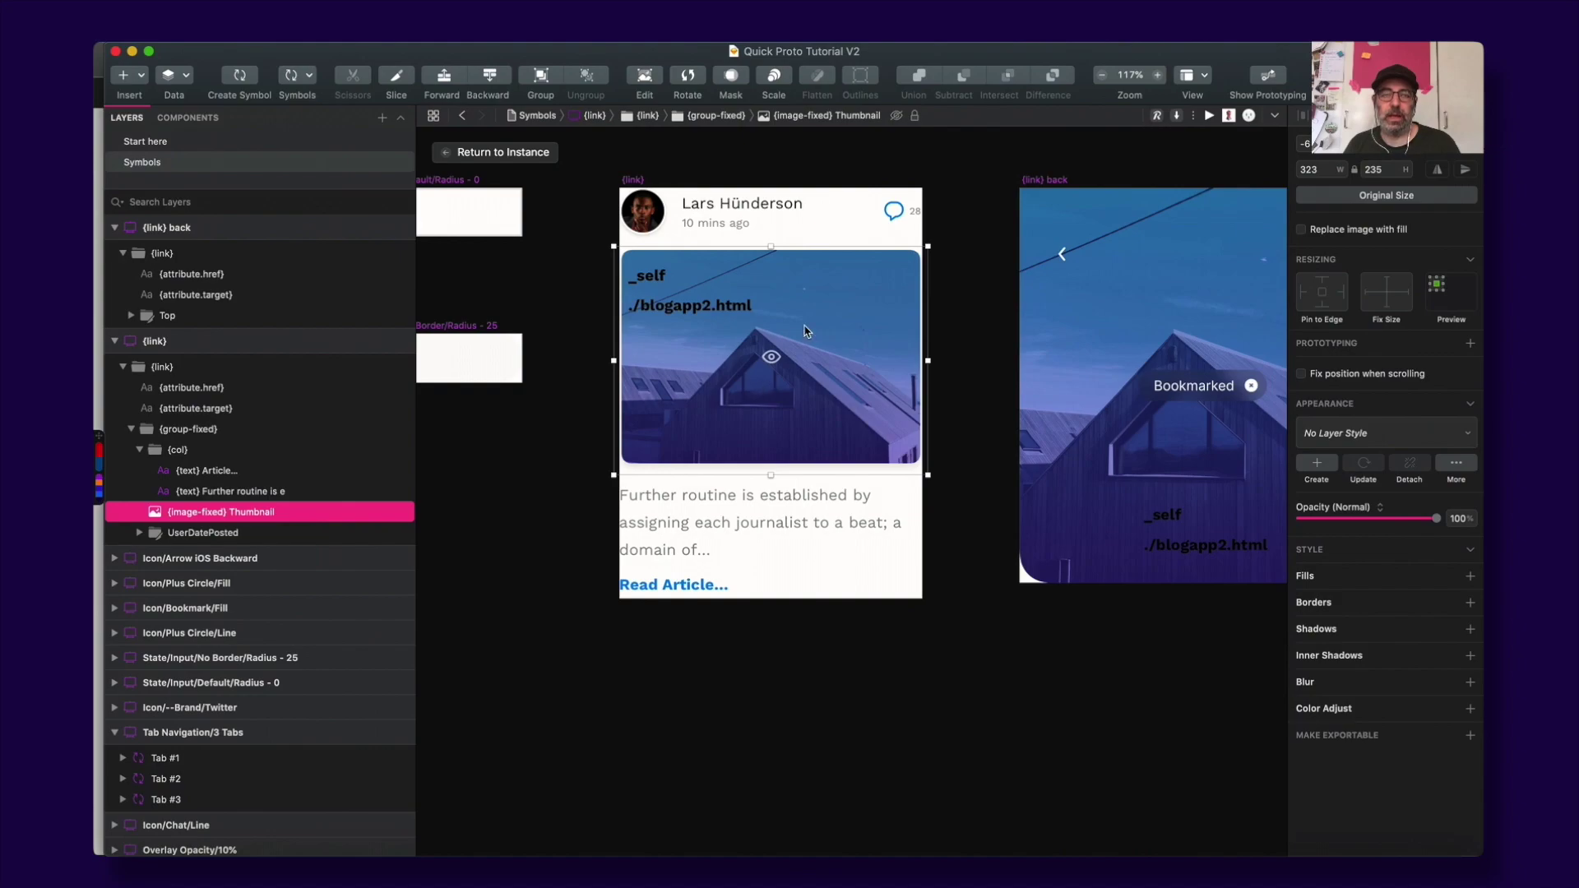
pyautogui.click(637, 215)
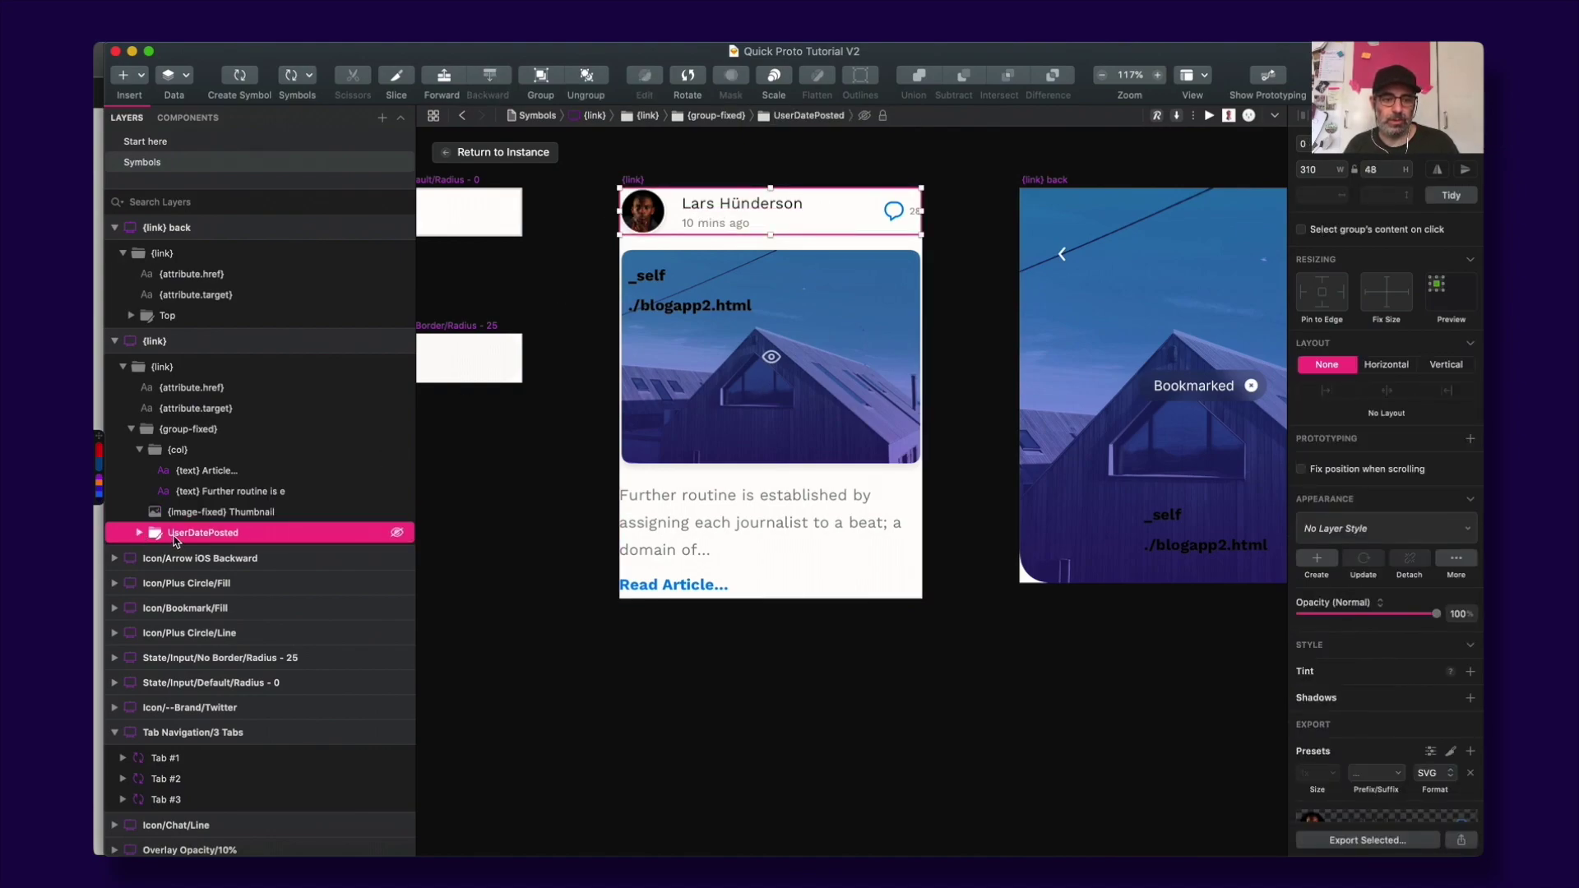
pyautogui.scroll(-1, 1368, 679)
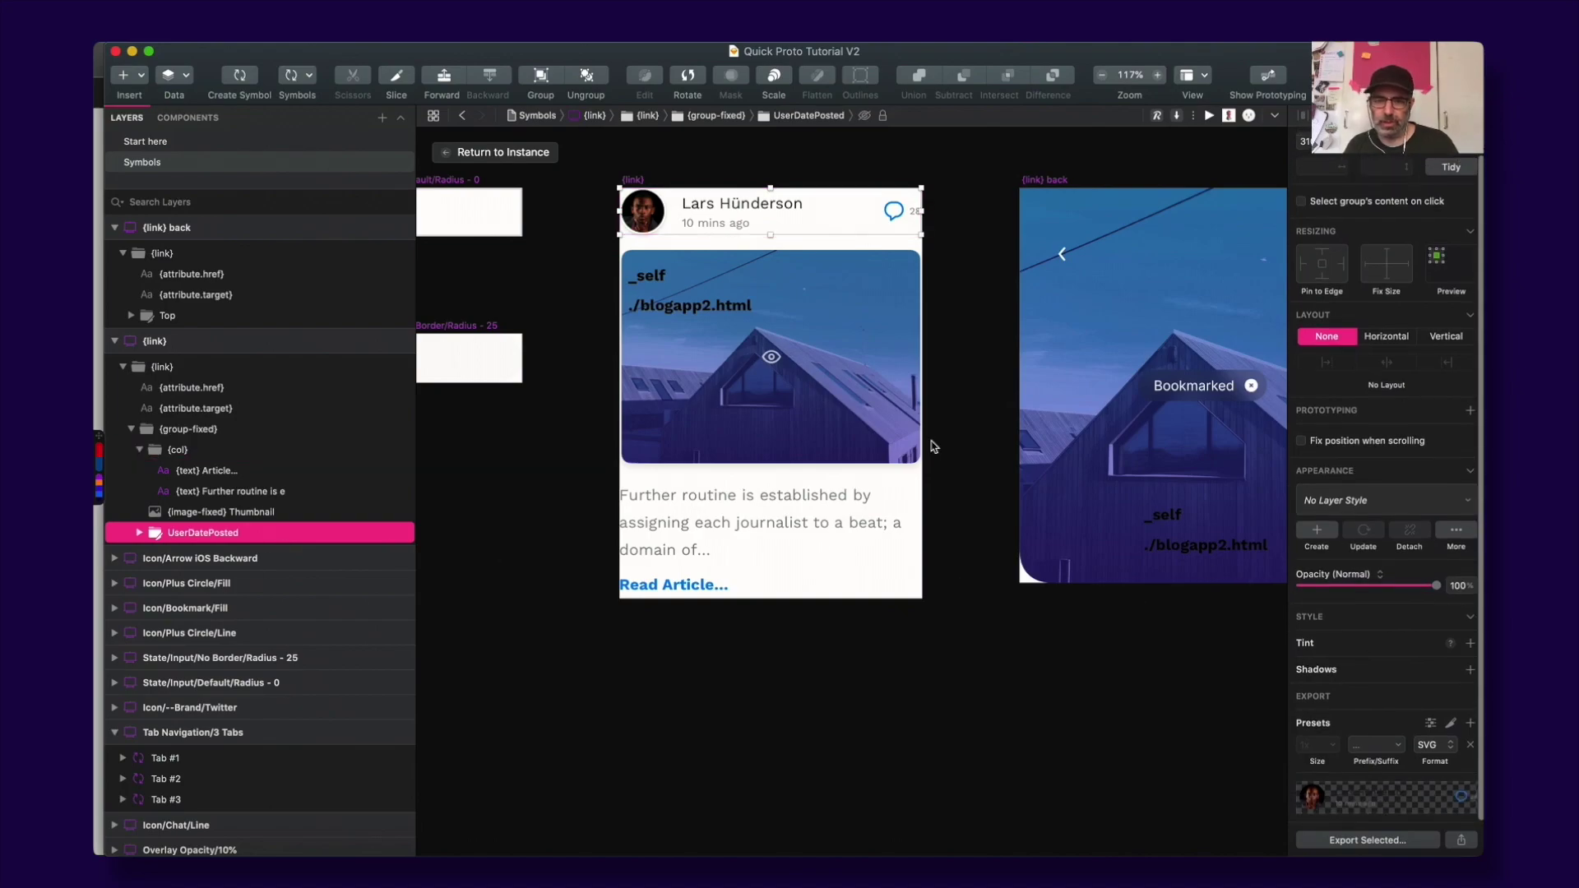
pyautogui.keyDown('super'); pyautogui.click(667, 586); pyautogui.keyUp('super')
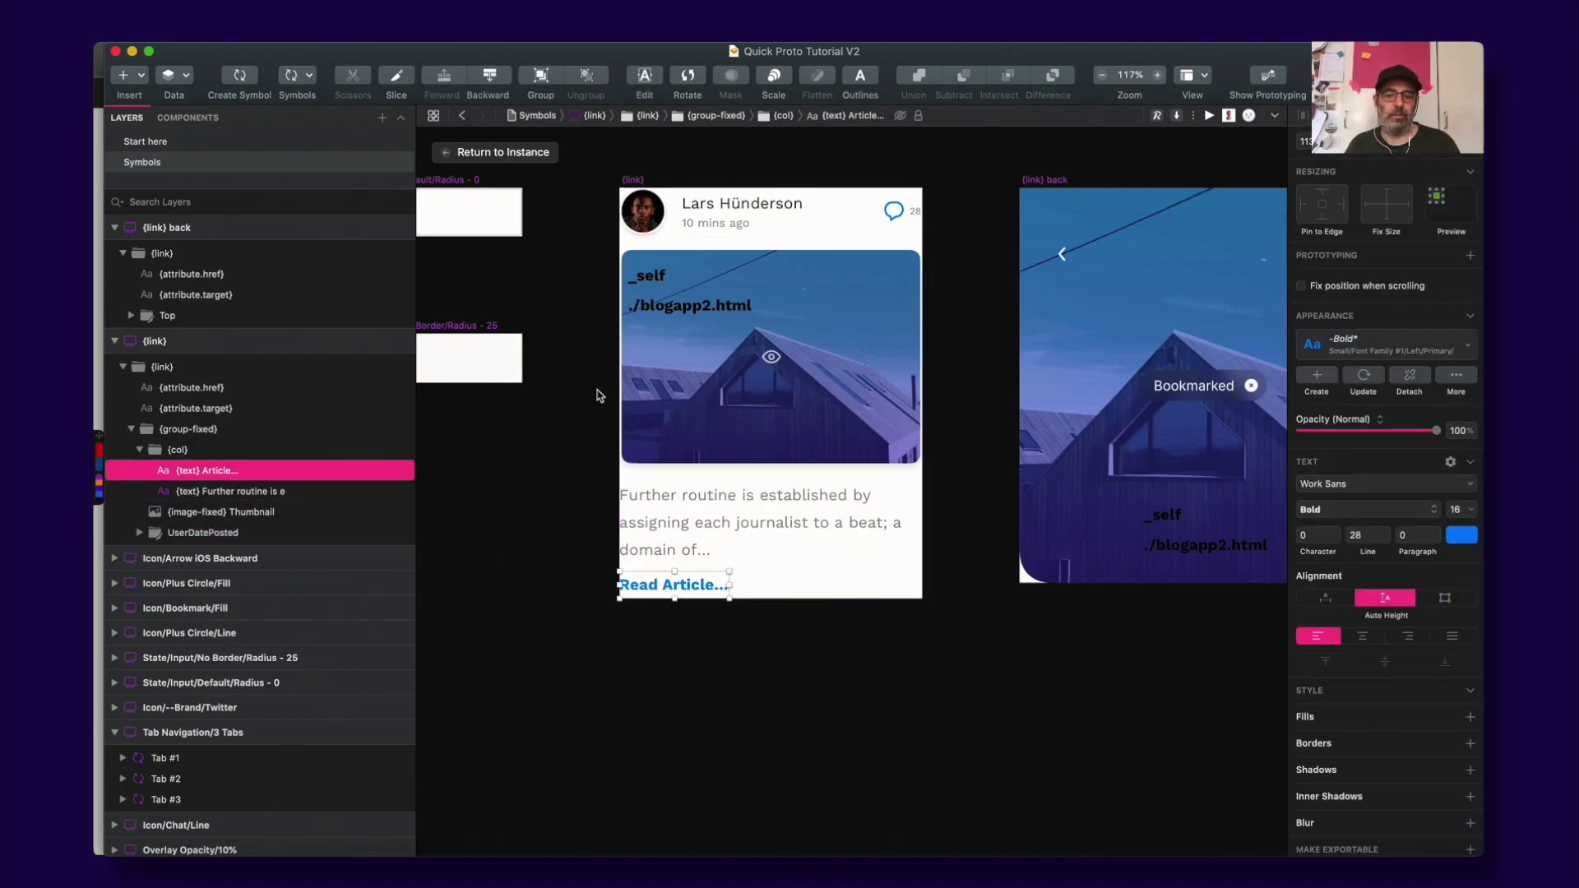
# Return from the {link} symbol master to its instance on the Start here page.
pyautogui.scroll(-3, 667, 392)
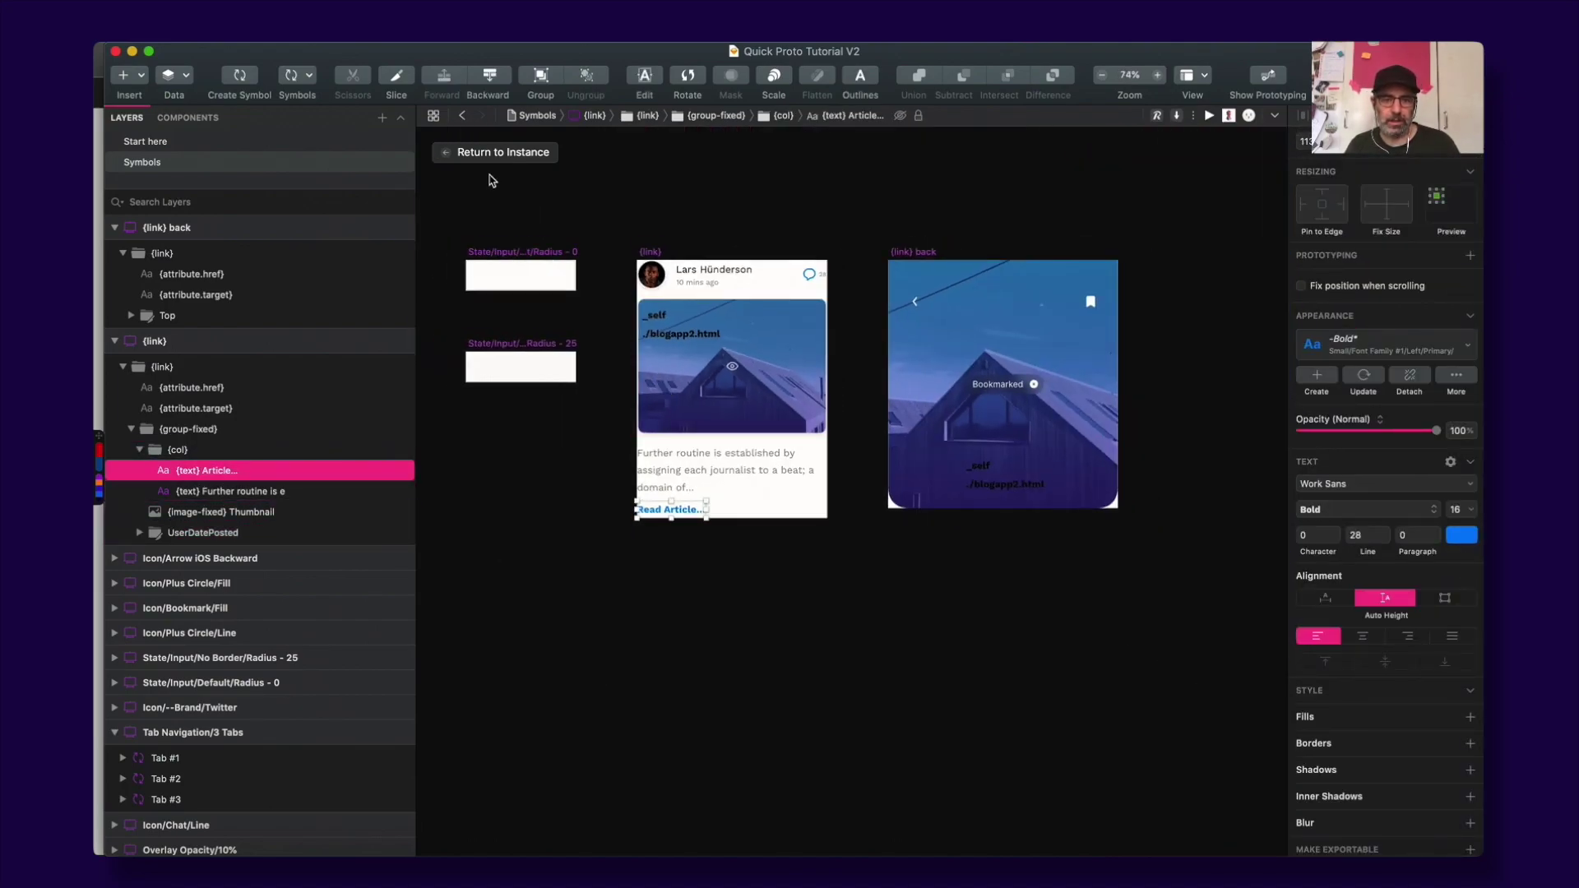
pyautogui.click(449, 156)
pyautogui.click(459, 239)
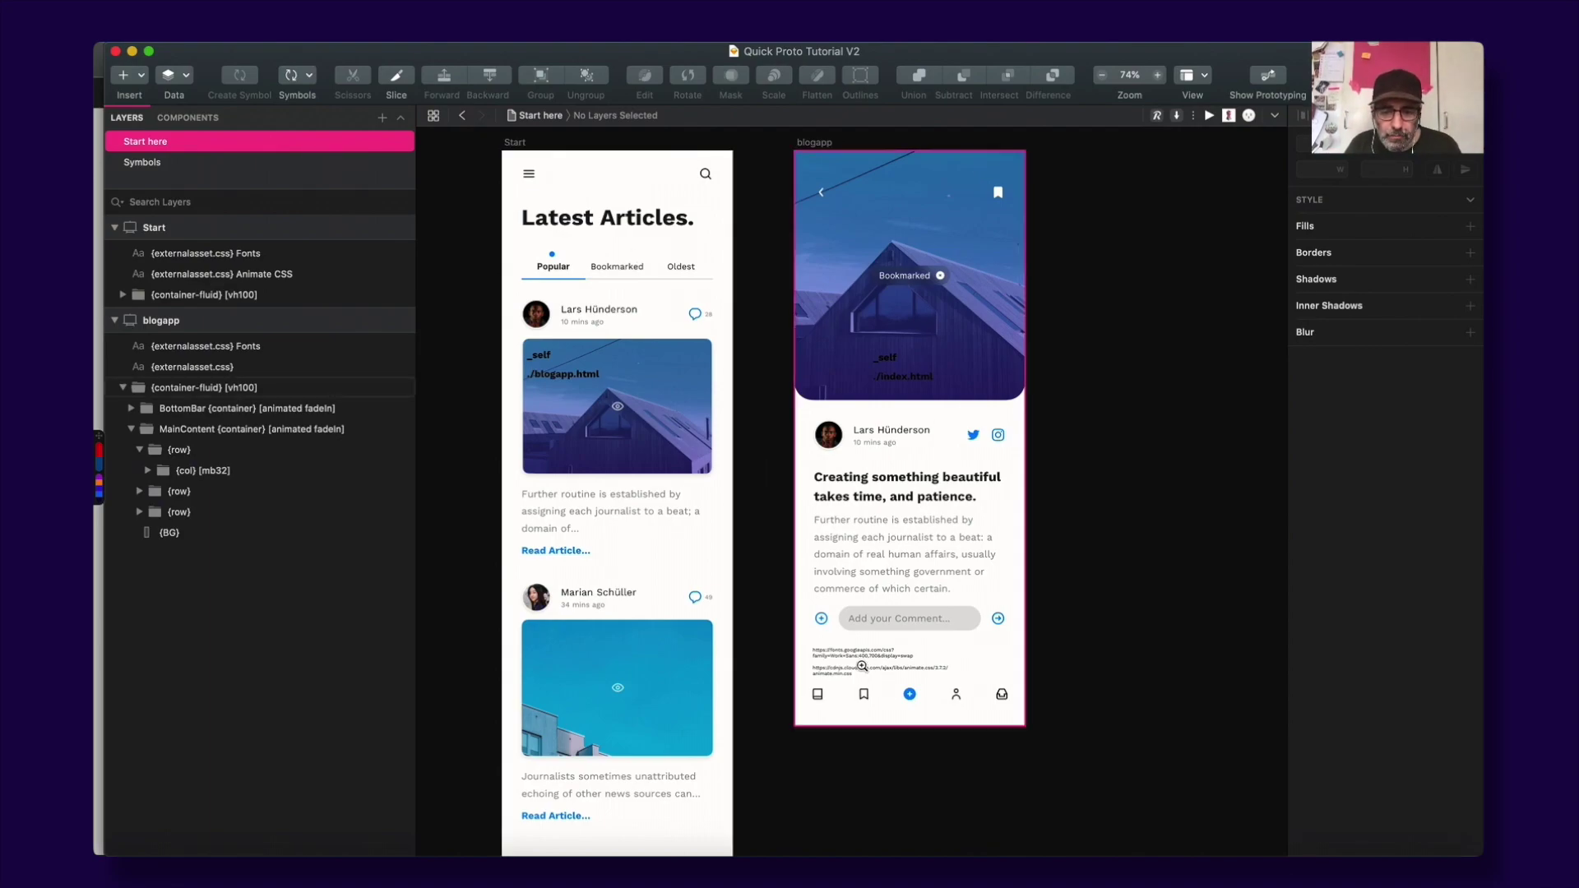
# Inspect the Google Fonts and Animate CSS {externalasset.css} text layers on the blogapp artboard.
pyautogui.scroll(5, 861, 662)
pyautogui.scroll(1, 870, 651)
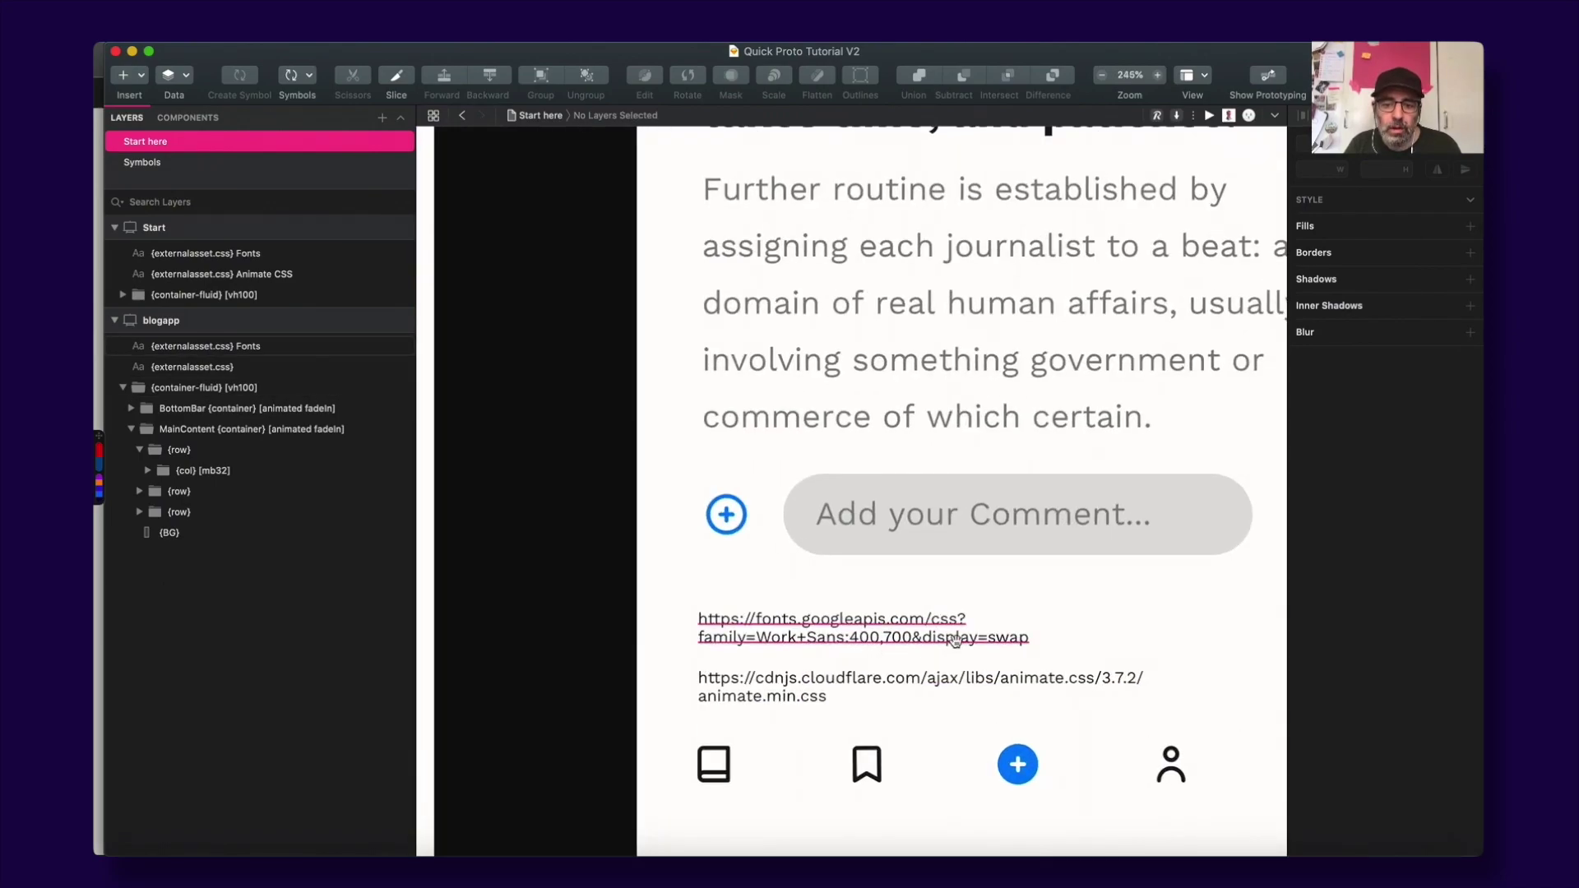
pyautogui.hscroll(3, 954, 643)
pyautogui.scroll(-2, 954, 643)
pyautogui.click(691, 559)
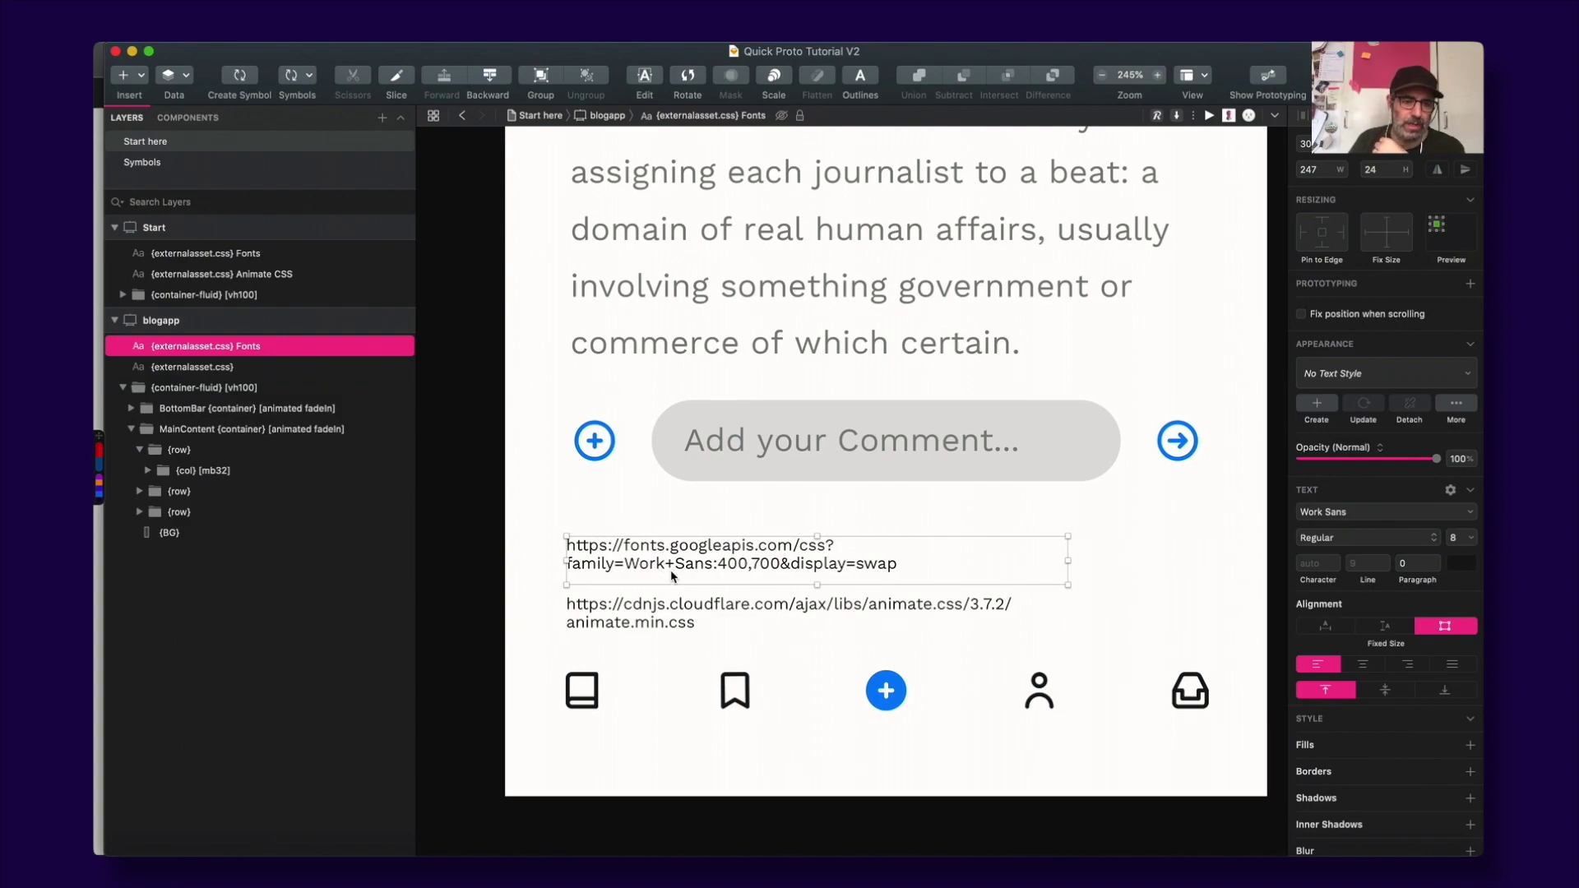
pyautogui.click(659, 614)
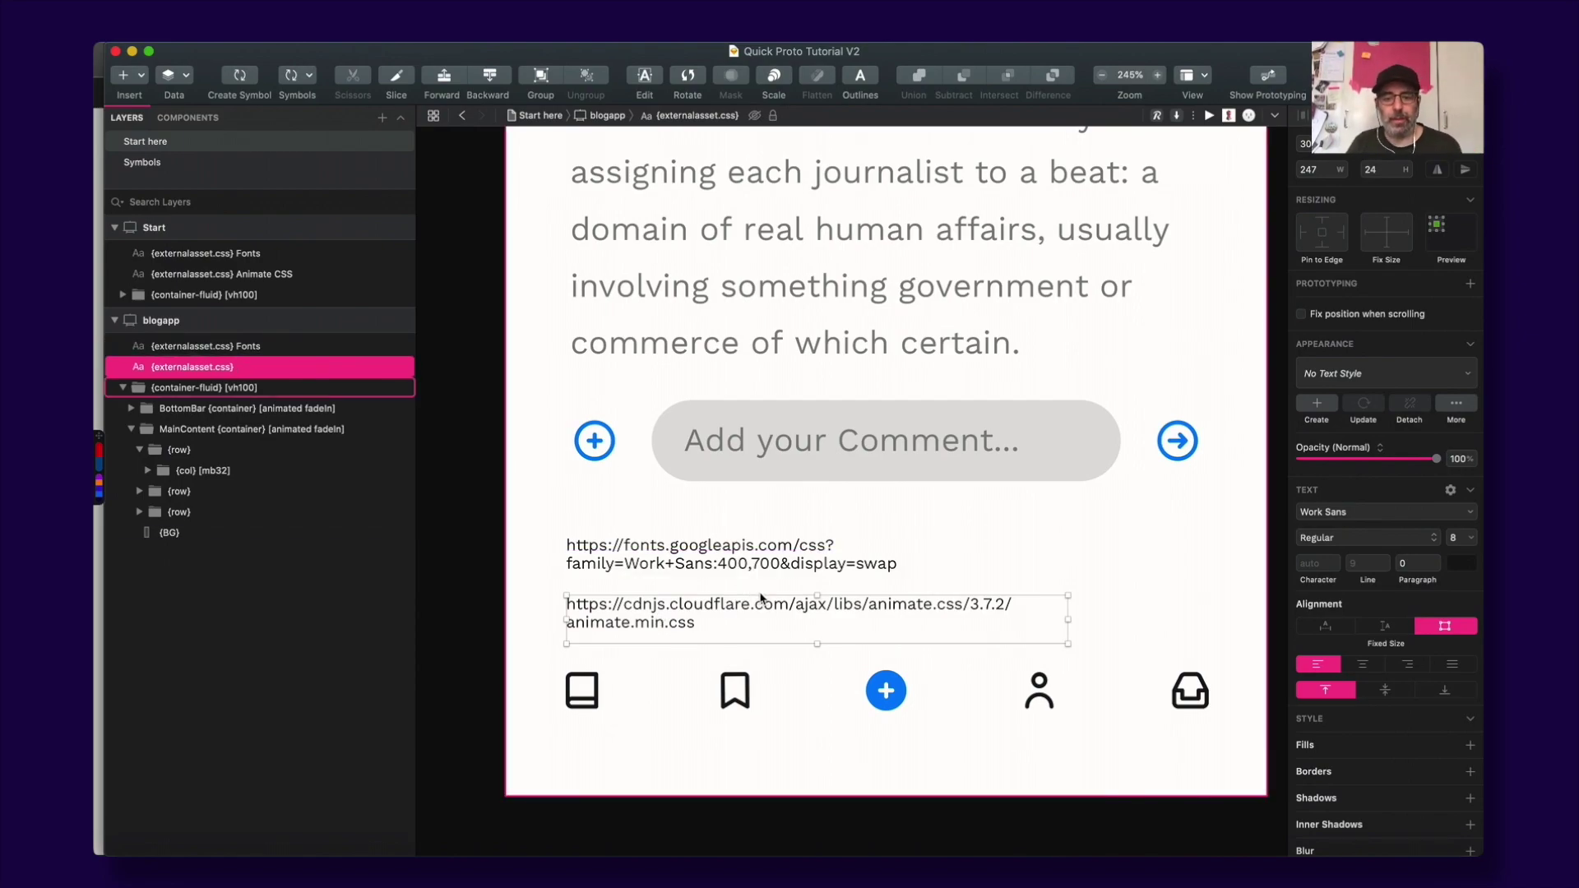
# Switch to the Sketch2React Code App preview, follow the first article's link and go back to the Latest Articles page.
pyautogui.scroll(3, 760, 598)
pyautogui.scroll(-8, 760, 598)
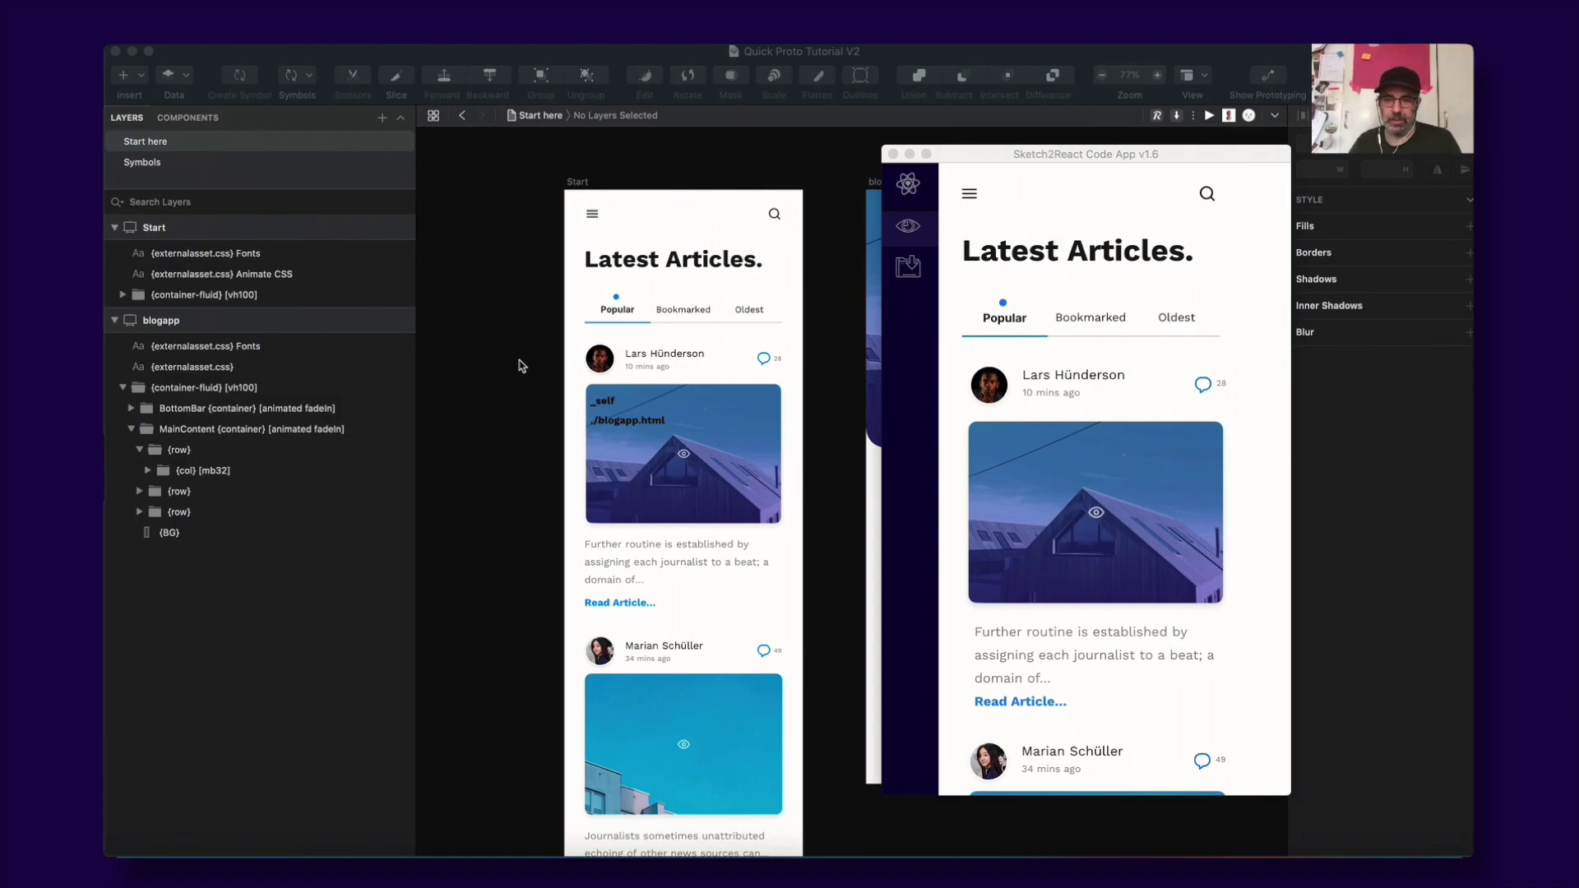
pyautogui.click(946, 380)
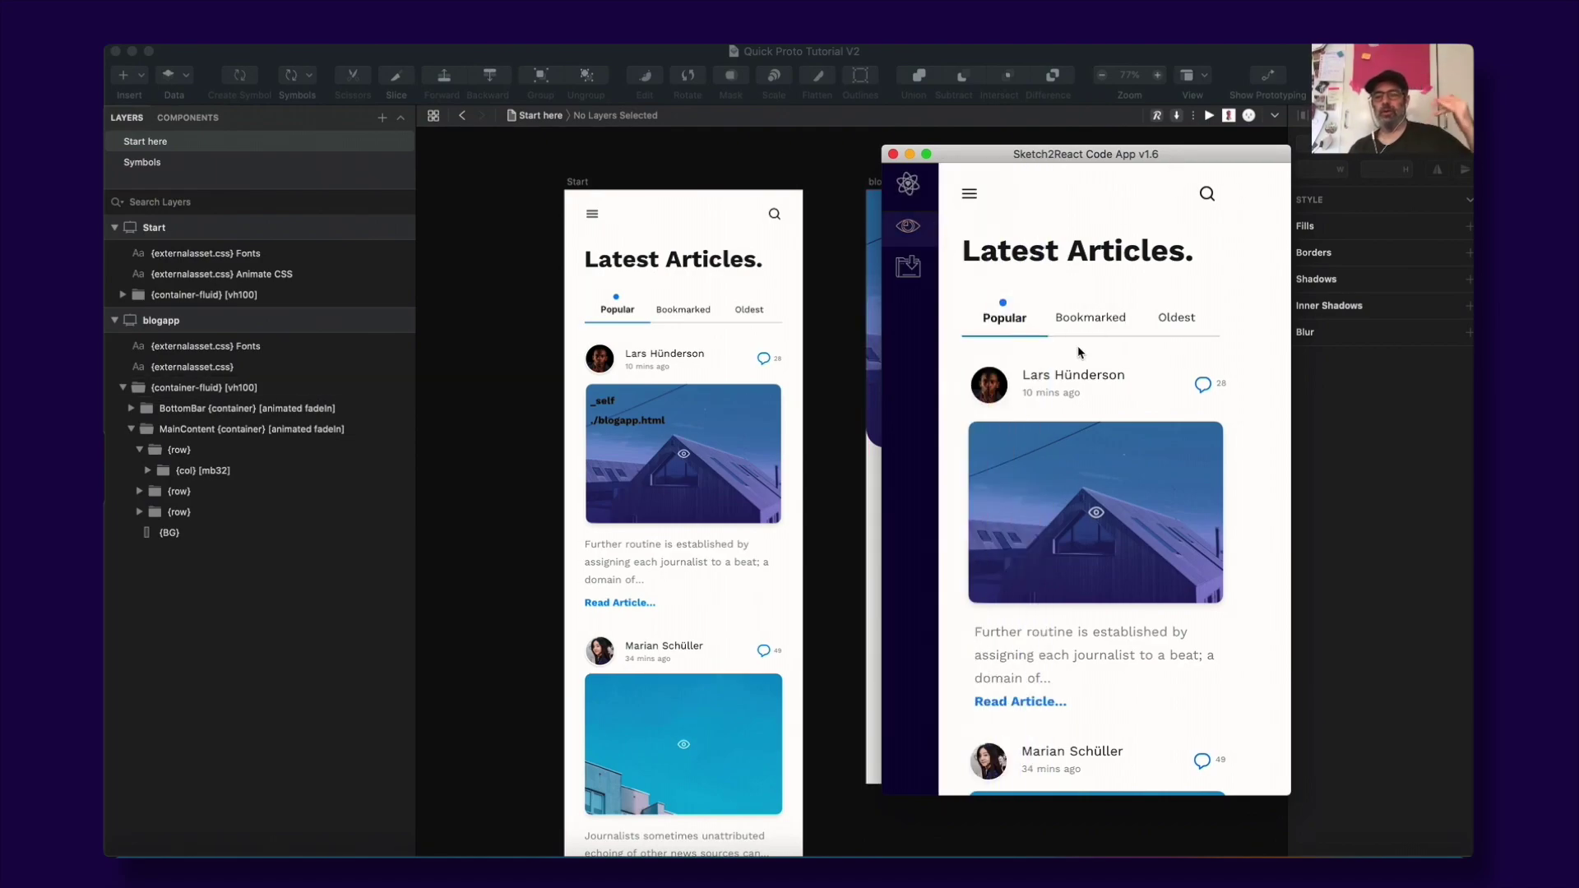
pyautogui.click(1079, 375)
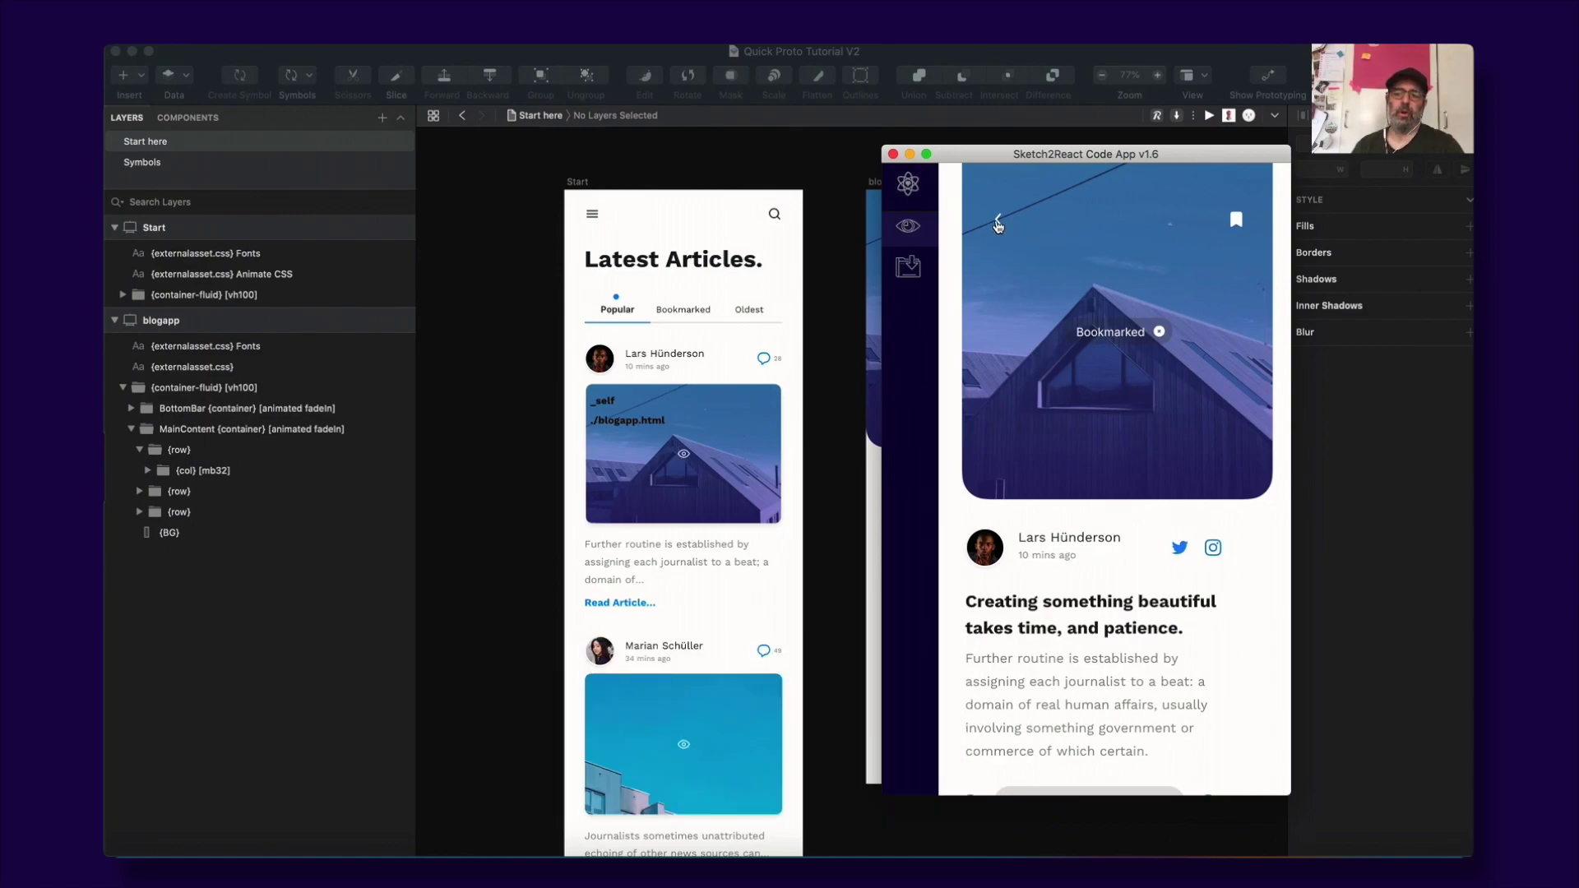
pyautogui.click(997, 226)
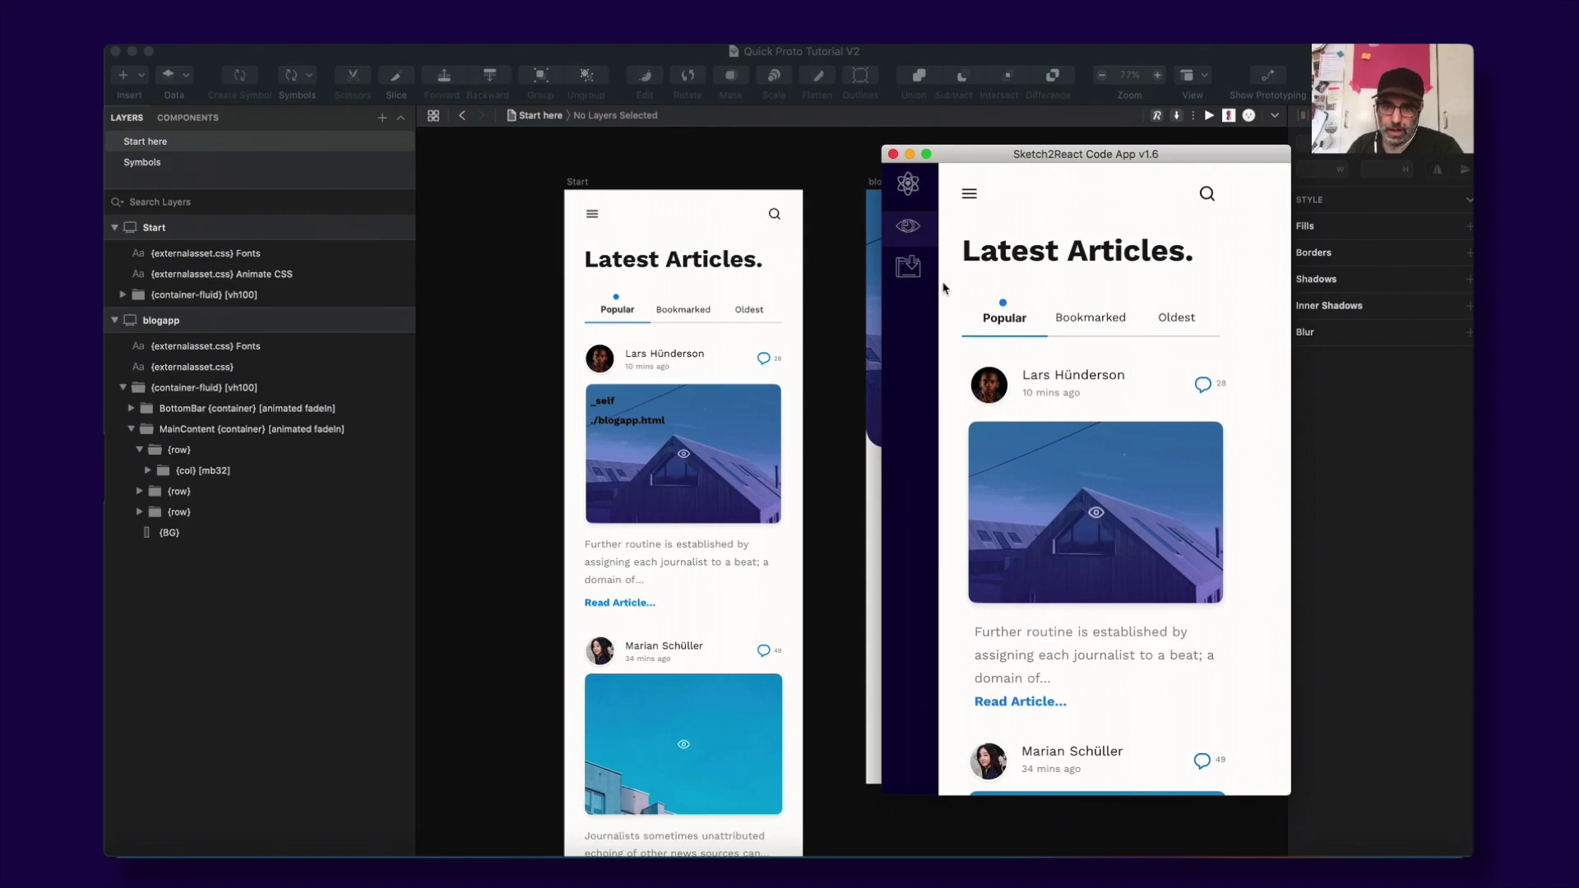
# Download the prototype as a React build, saved as QuickProtoReactPart3.zip in the Sketch2ReactBuilds folder.
pyautogui.click(973, 280)
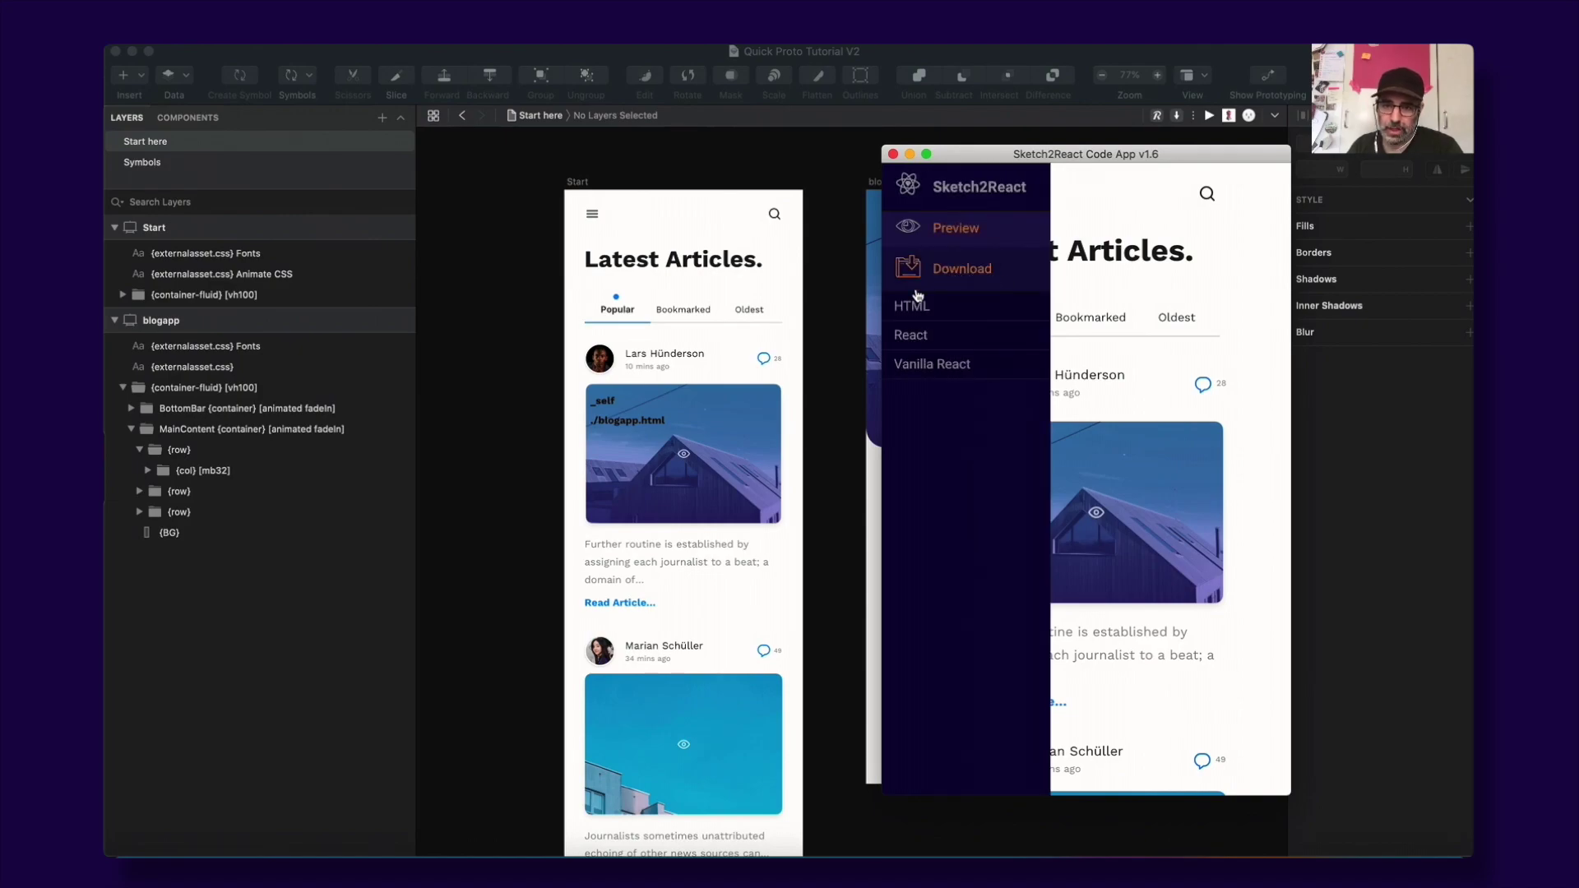
pyautogui.click(920, 341)
pyautogui.click(761, 190)
pyautogui.click(767, 209)
pyautogui.click(493, 303)
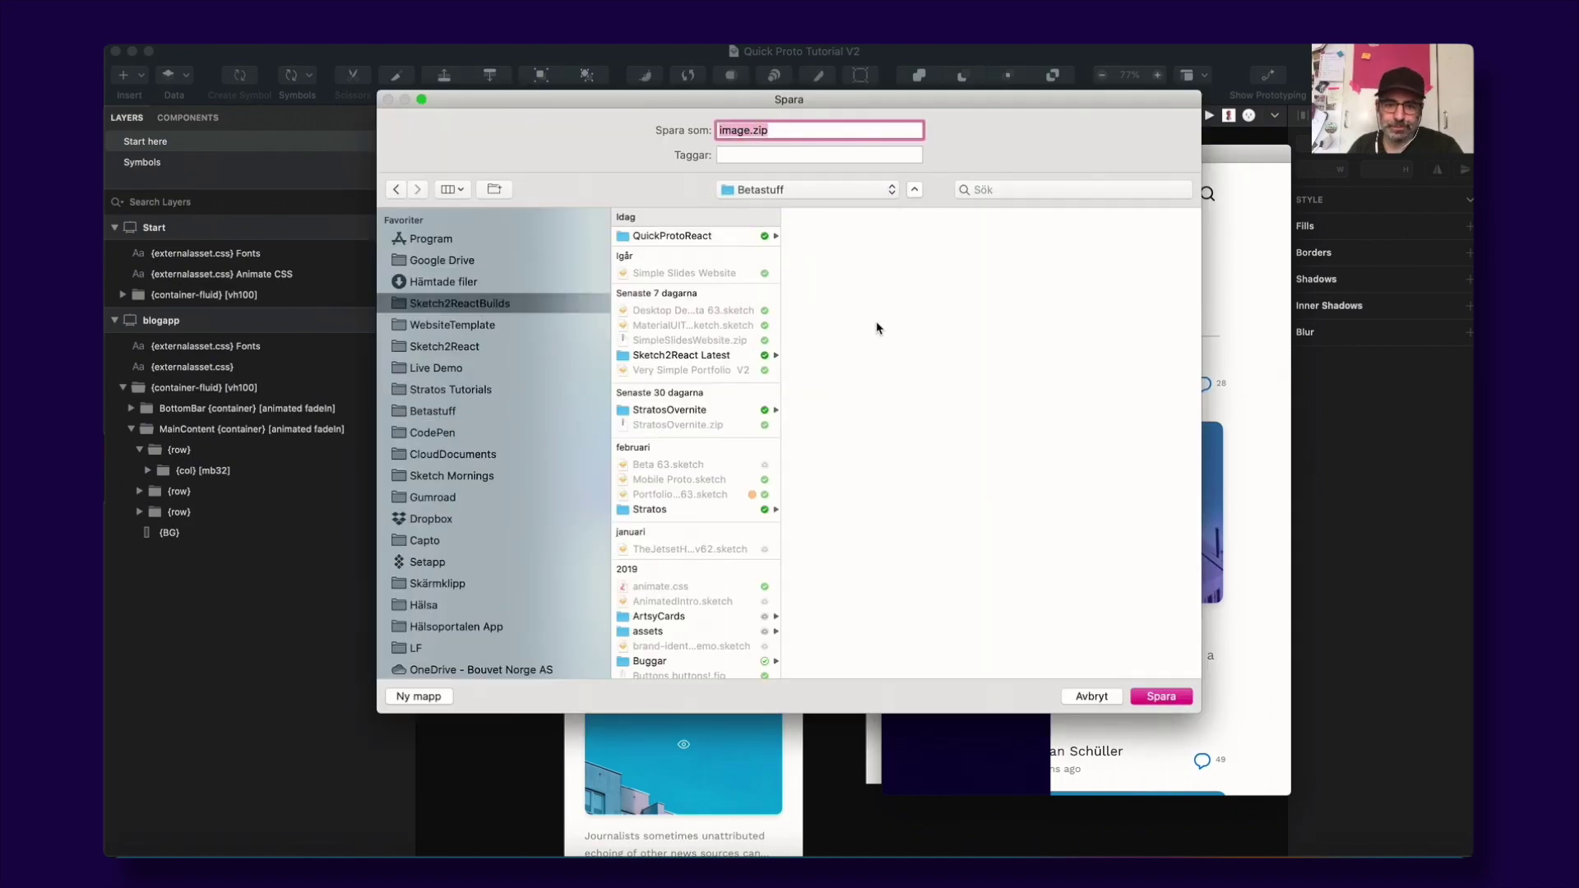
pyautogui.write('QuickProtoReact')
pyautogui.write('Part3')
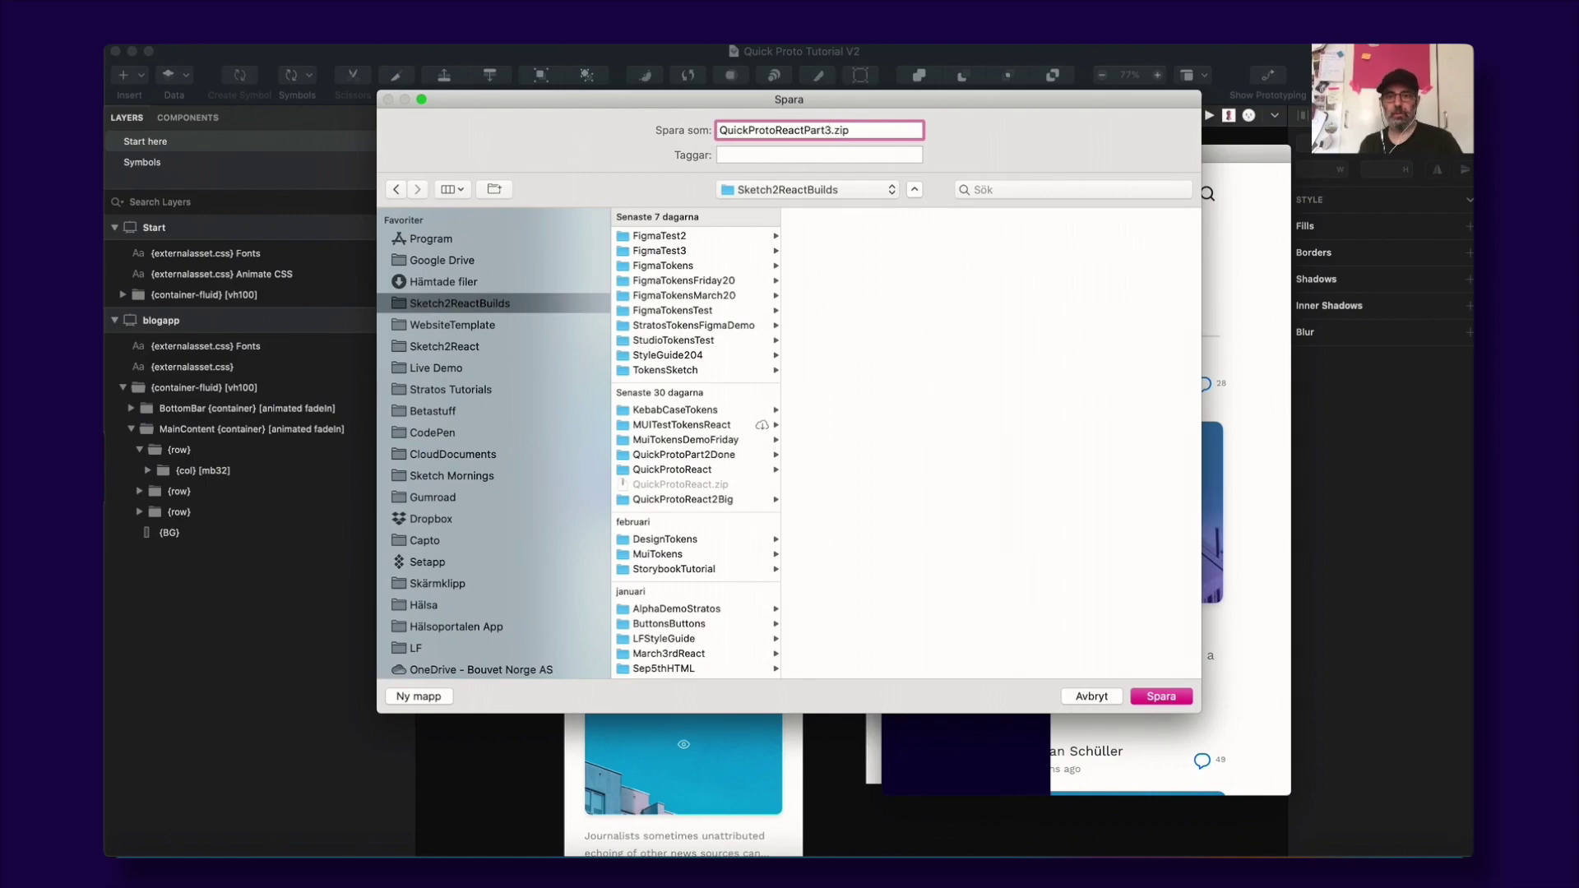
pyautogui.press('Return')
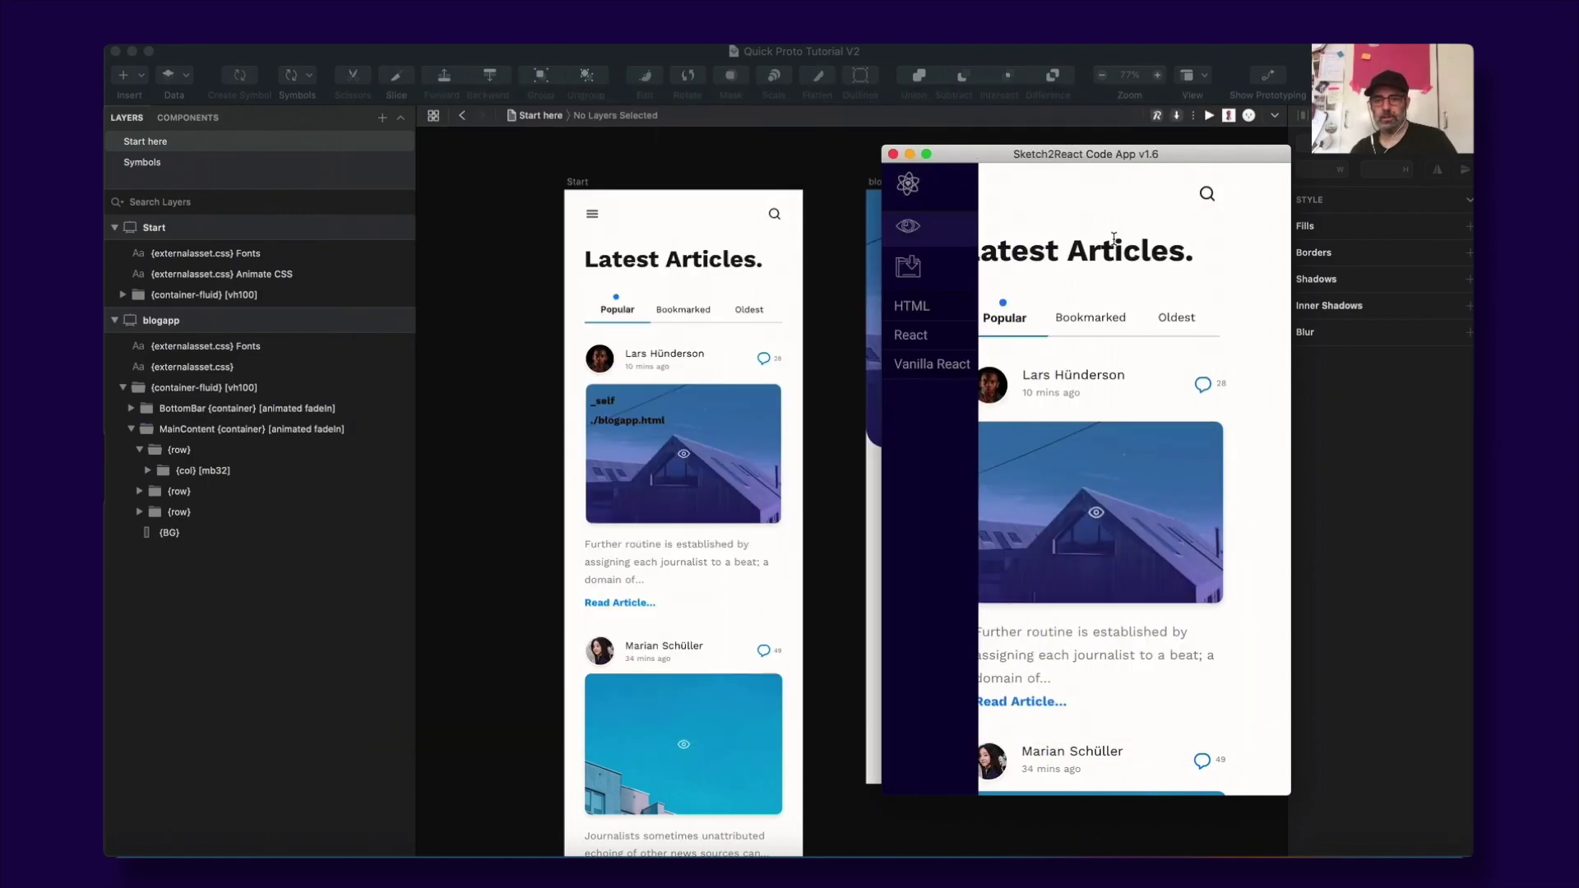
# Switch to Finder, extract QuickProtoReactPart3.zip in the Sketch2ReactBuilds folder and move the archive to the Trash.
pyautogui.press('super+Tab')
pyautogui.click(835, 465)
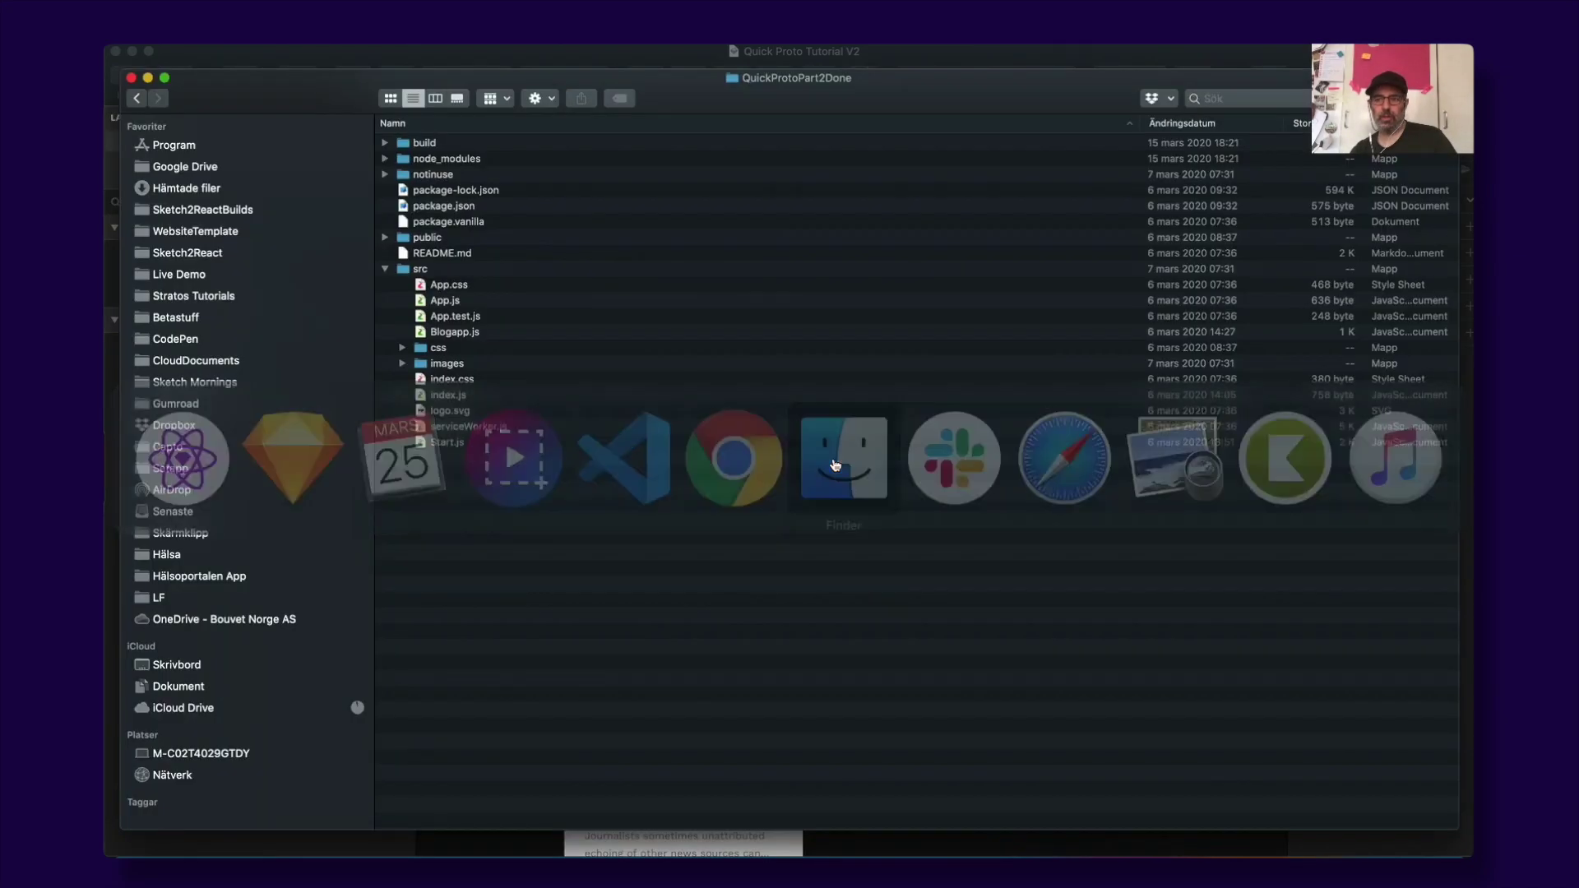
pyautogui.click(258, 211)
pyautogui.click(441, 144)
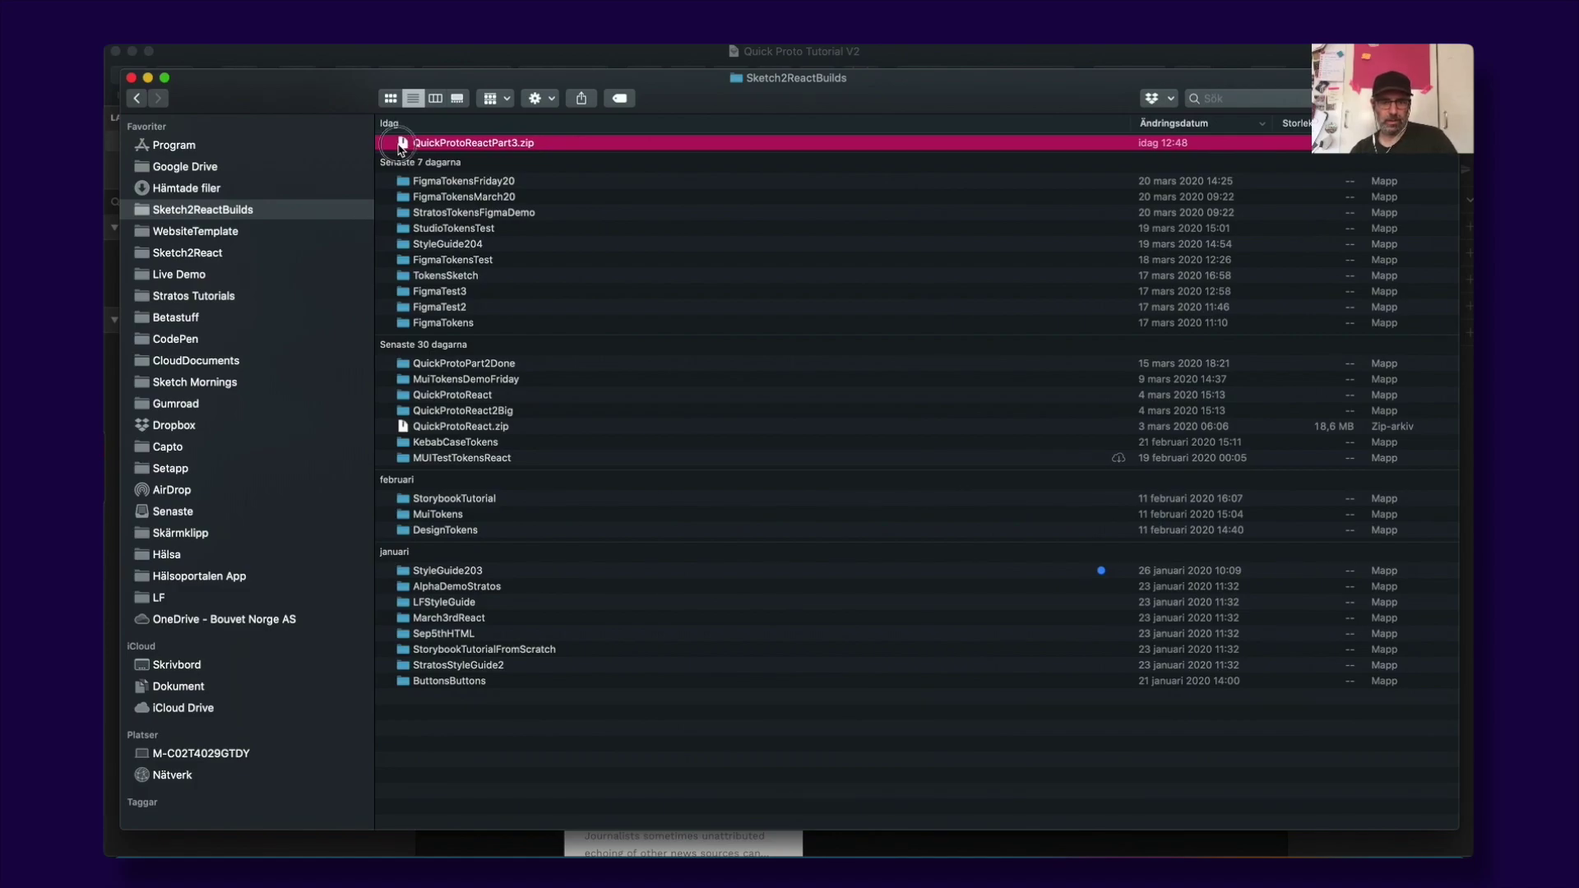
pyautogui.doubleClick(402, 146)
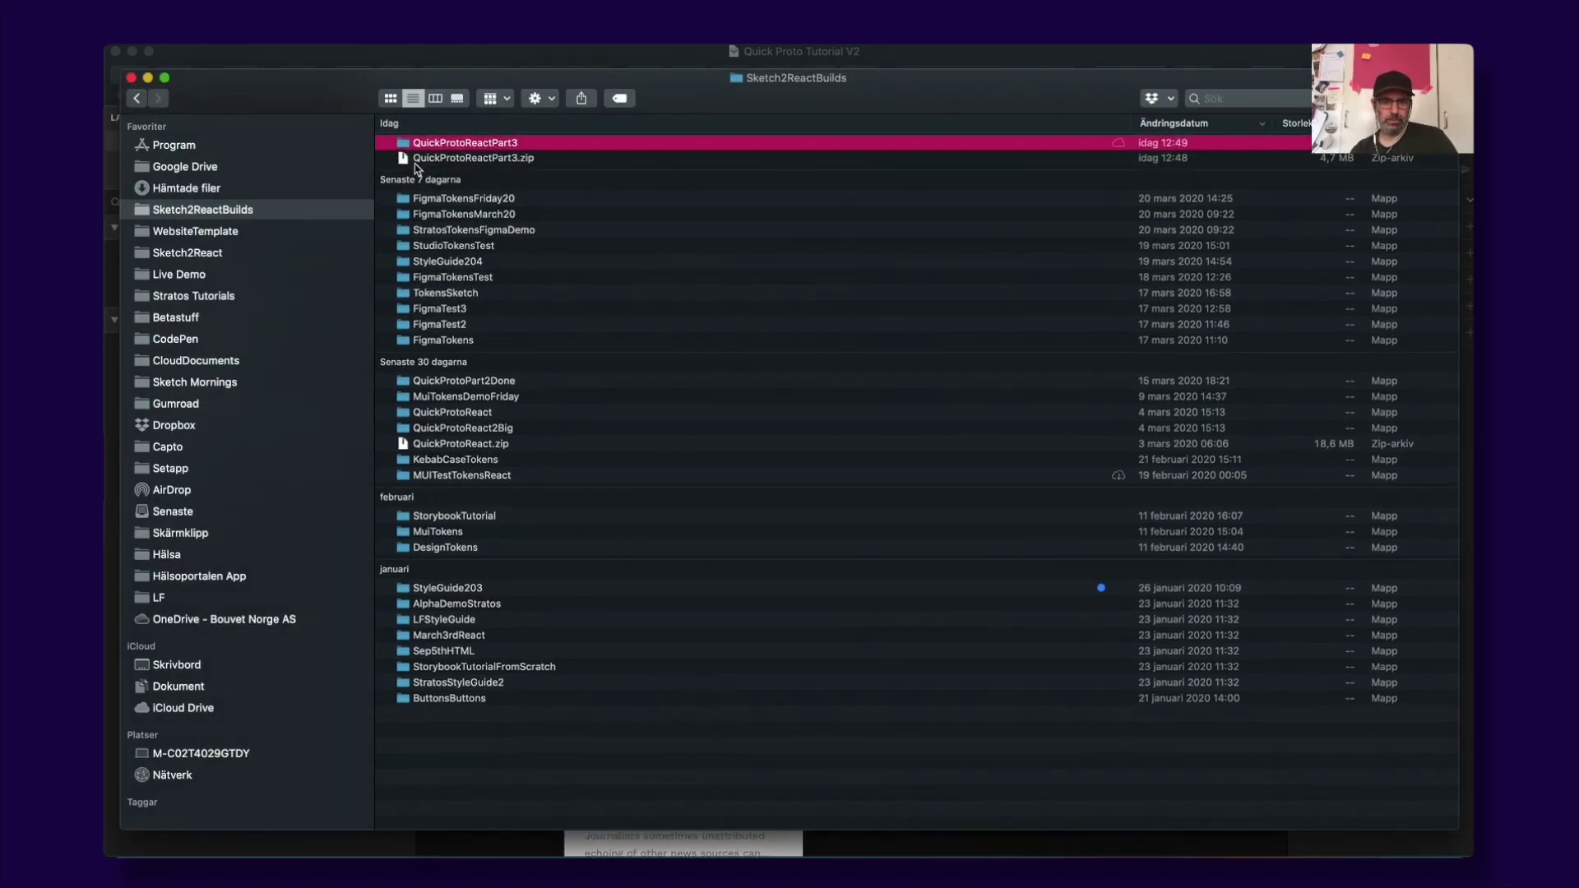
pyautogui.click(430, 158)
pyautogui.press('super+BackSpace')
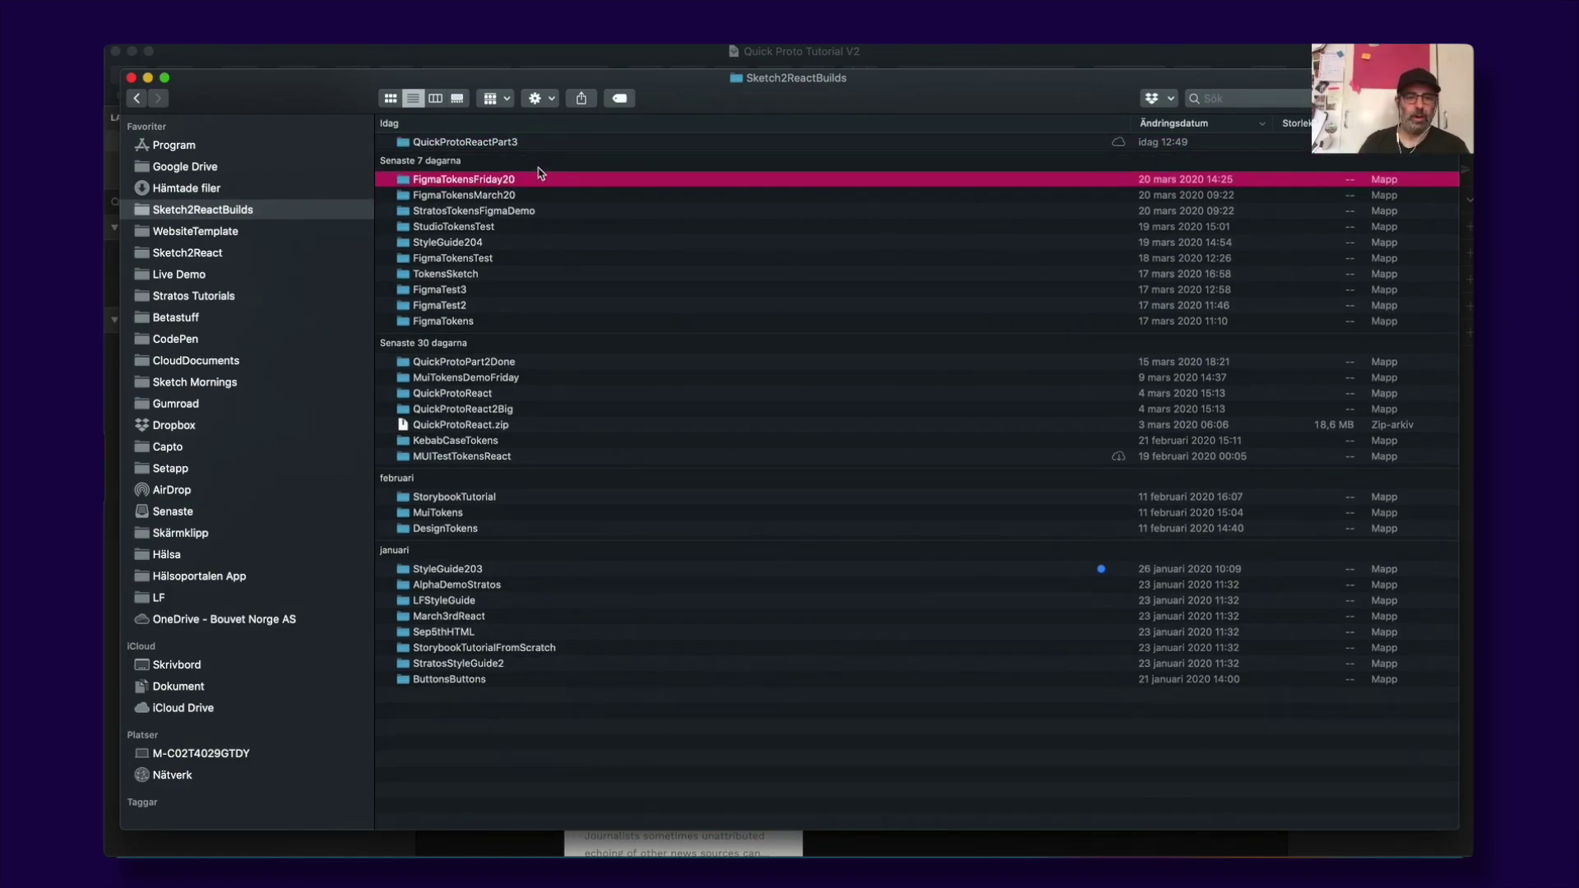
# Open the extracted QuickProtoReactPart3 folder and look over its contents as icons and as a list.
pyautogui.press('Up')
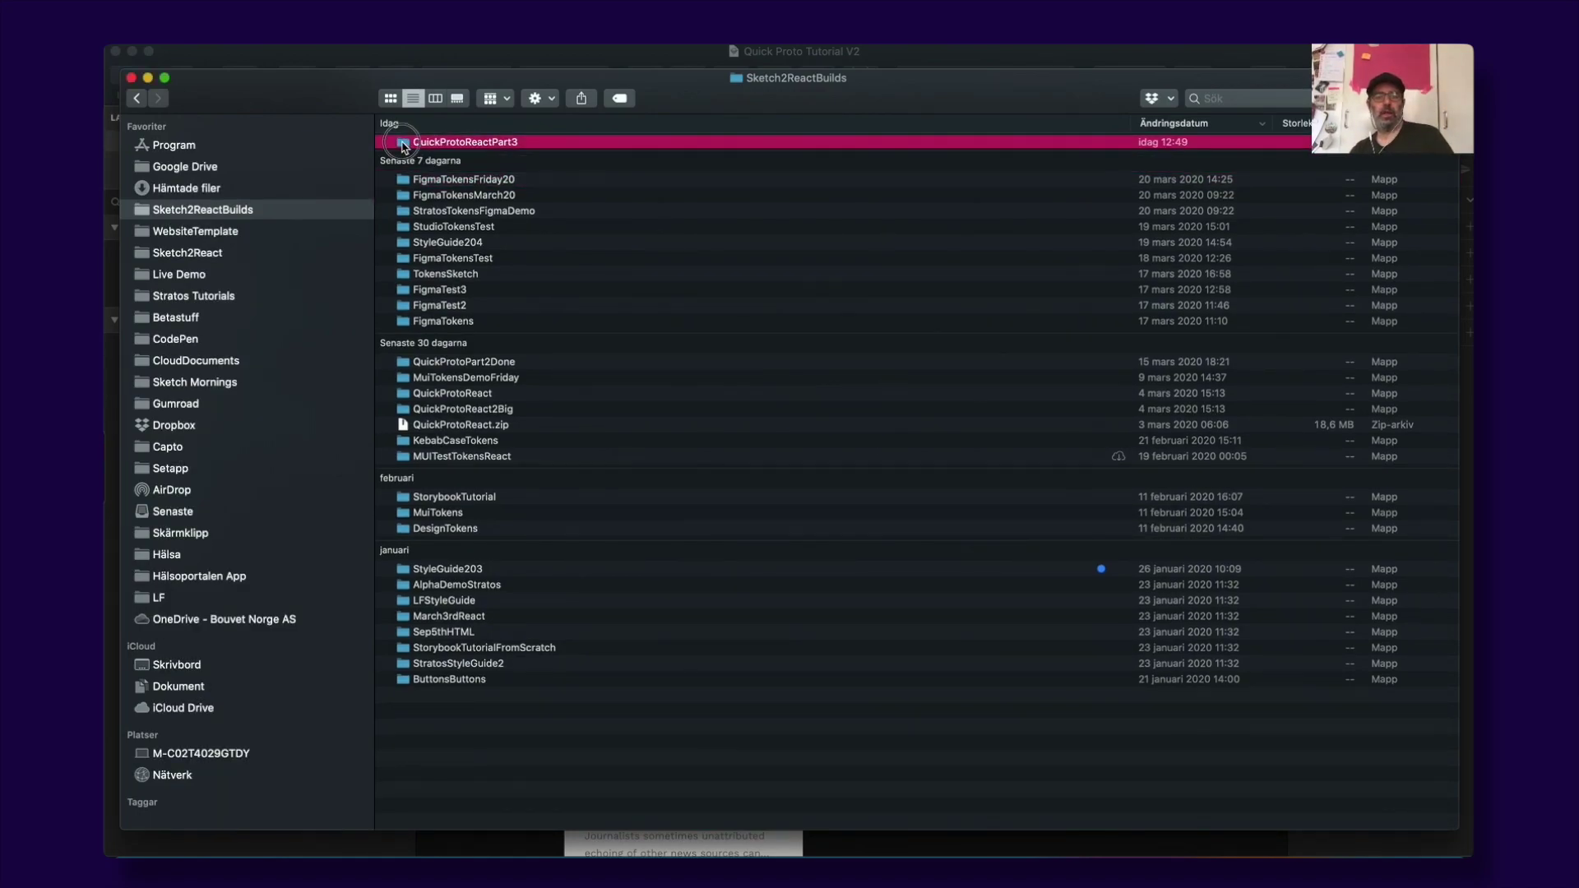
pyautogui.press('super+Down')
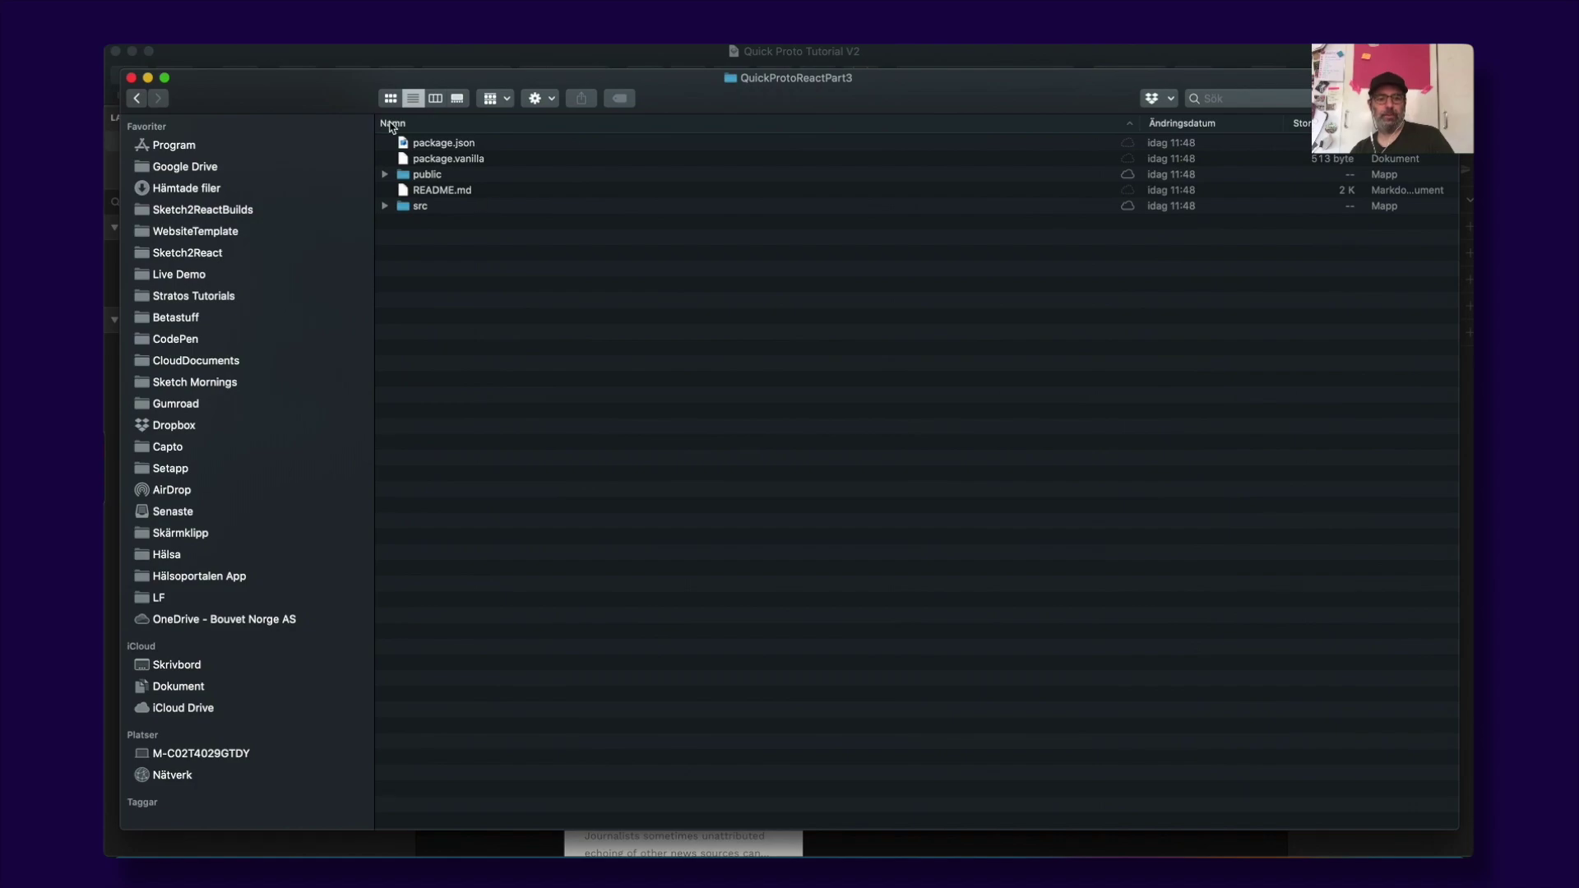
pyautogui.press('super+1')
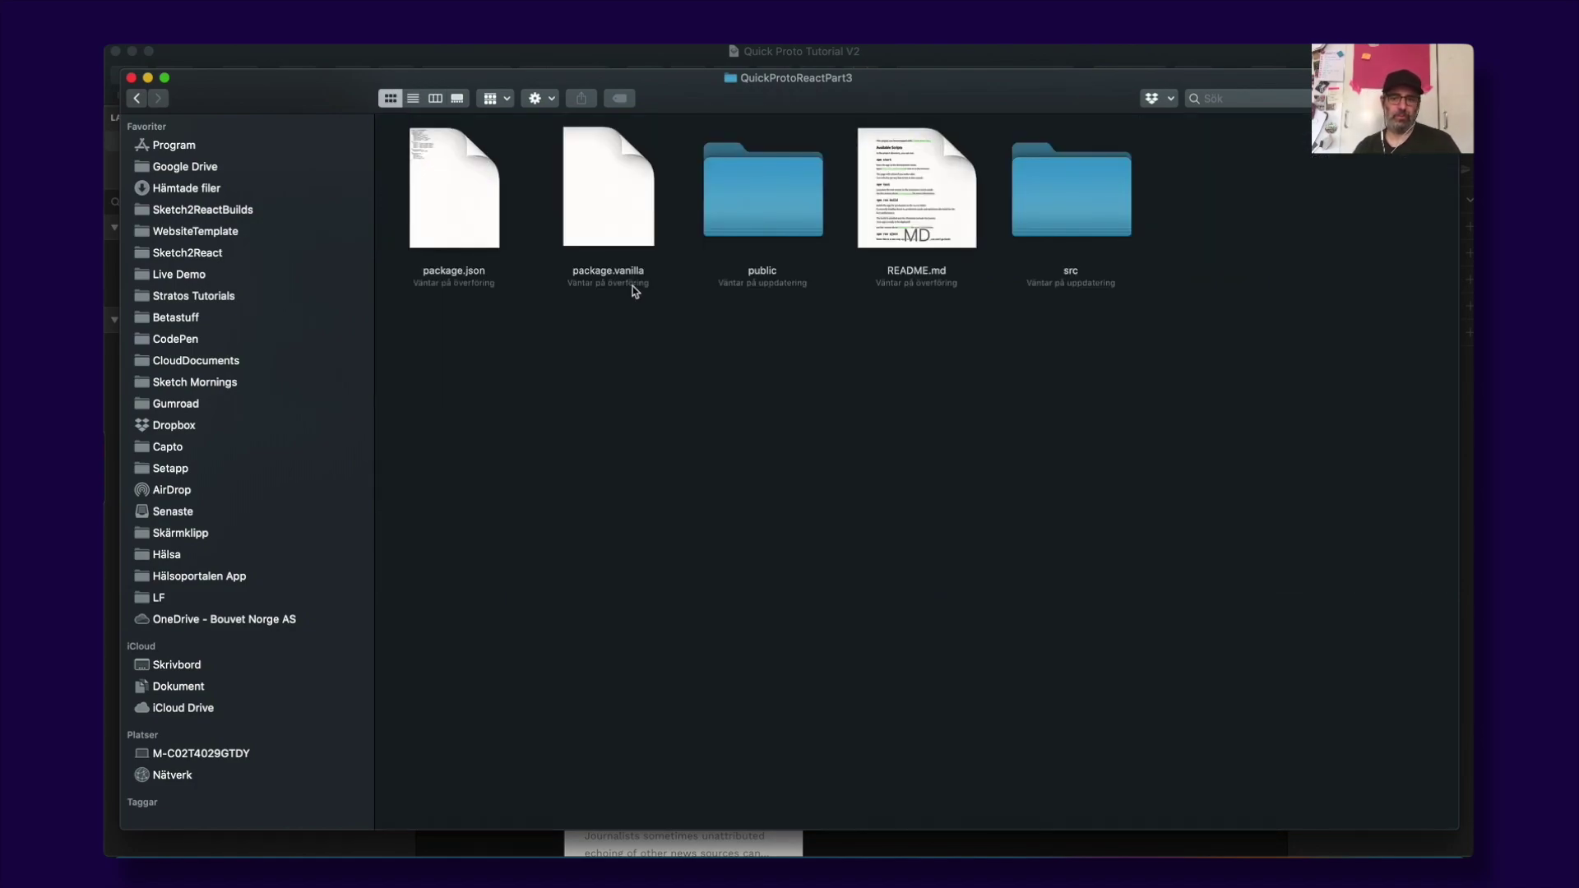
pyautogui.click(413, 98)
# Switch to Visual Studio Code and close the QuickProtoPart2Done project window.
pyautogui.press('super+Tab')
pyautogui.press('super+Tab')
pyautogui.press('super+Tab')
pyautogui.press('super+Tab')
pyautogui.press('super+Tab')
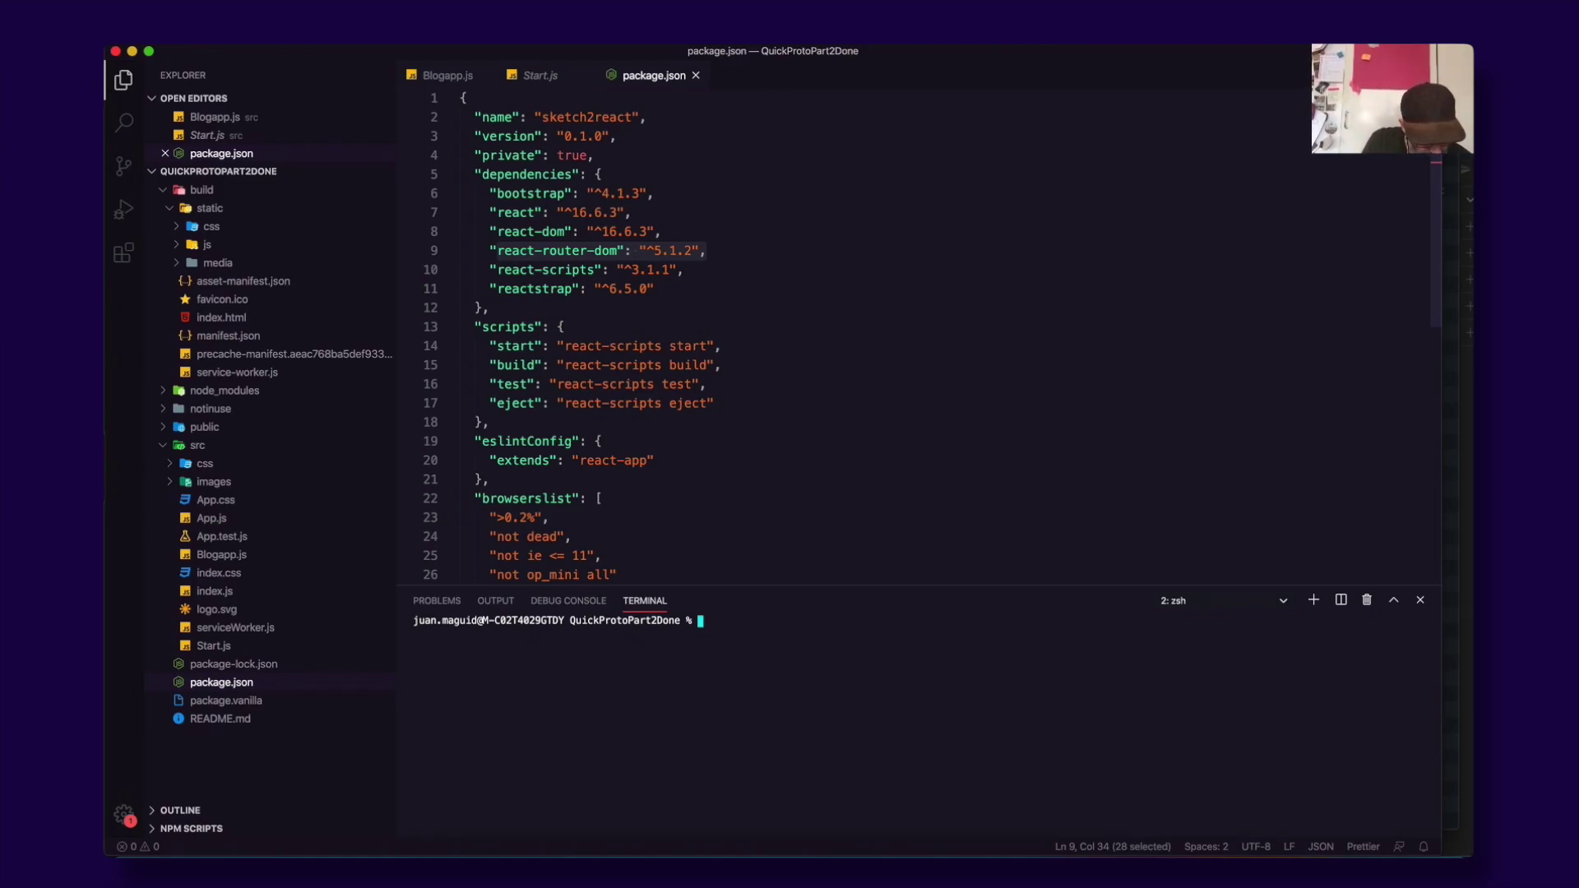
pyautogui.press('Return')
pyautogui.press('Return')
pyautogui.press('Return')
pyautogui.press('Return')
pyautogui.press('Return')
pyautogui.press('Return')
pyautogui.press('Return')
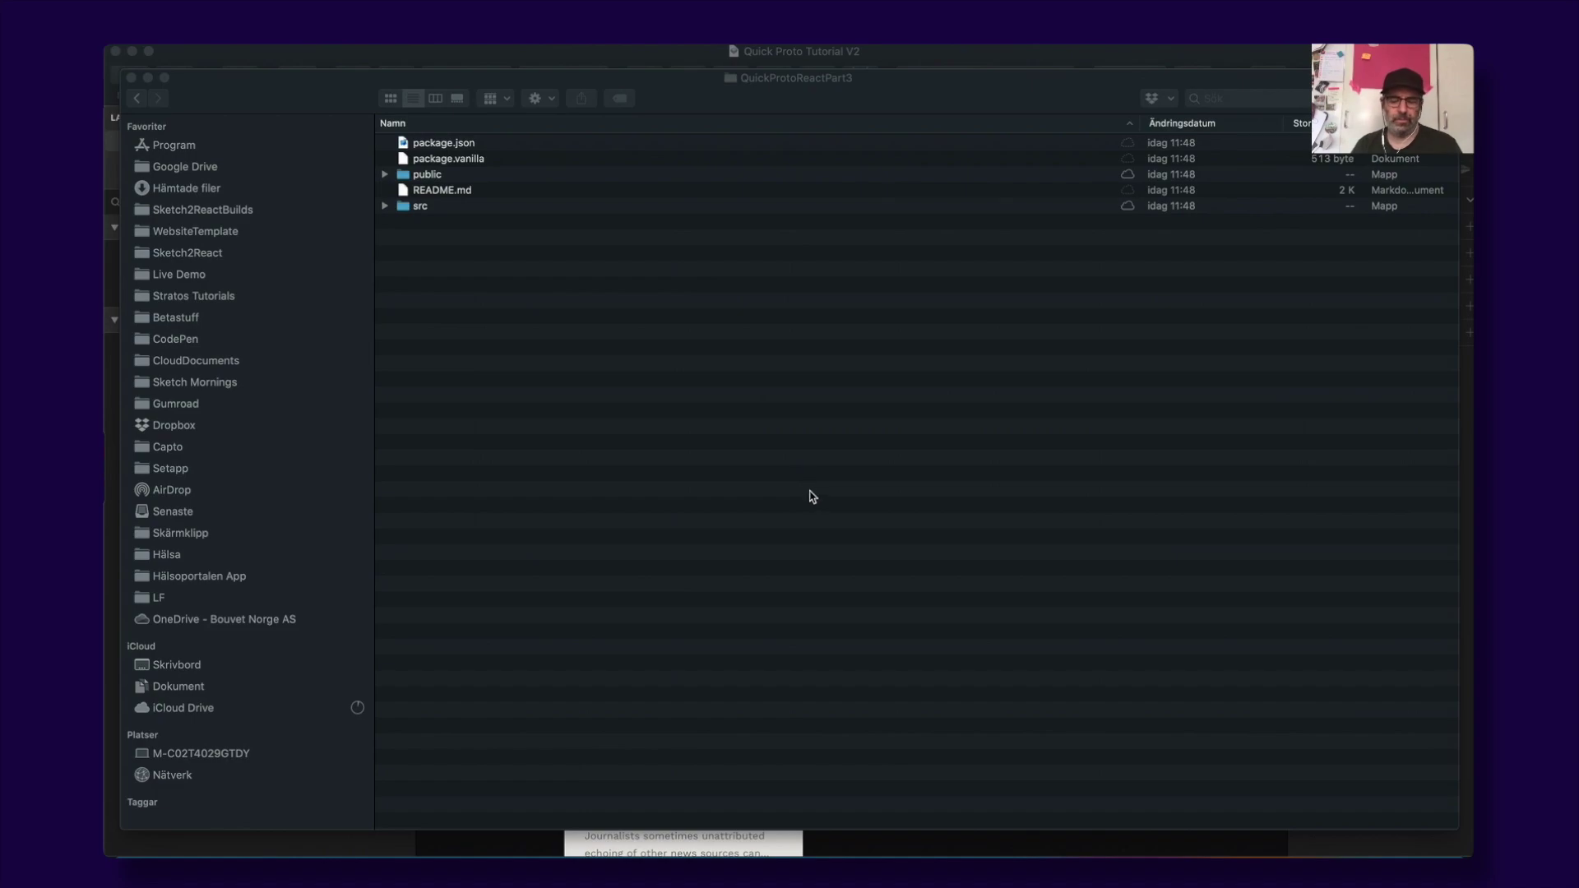
# Open the QuickProtoReactPart3 folder from Finder as a project in Visual Studio Code.
pyautogui.click(785, 426)
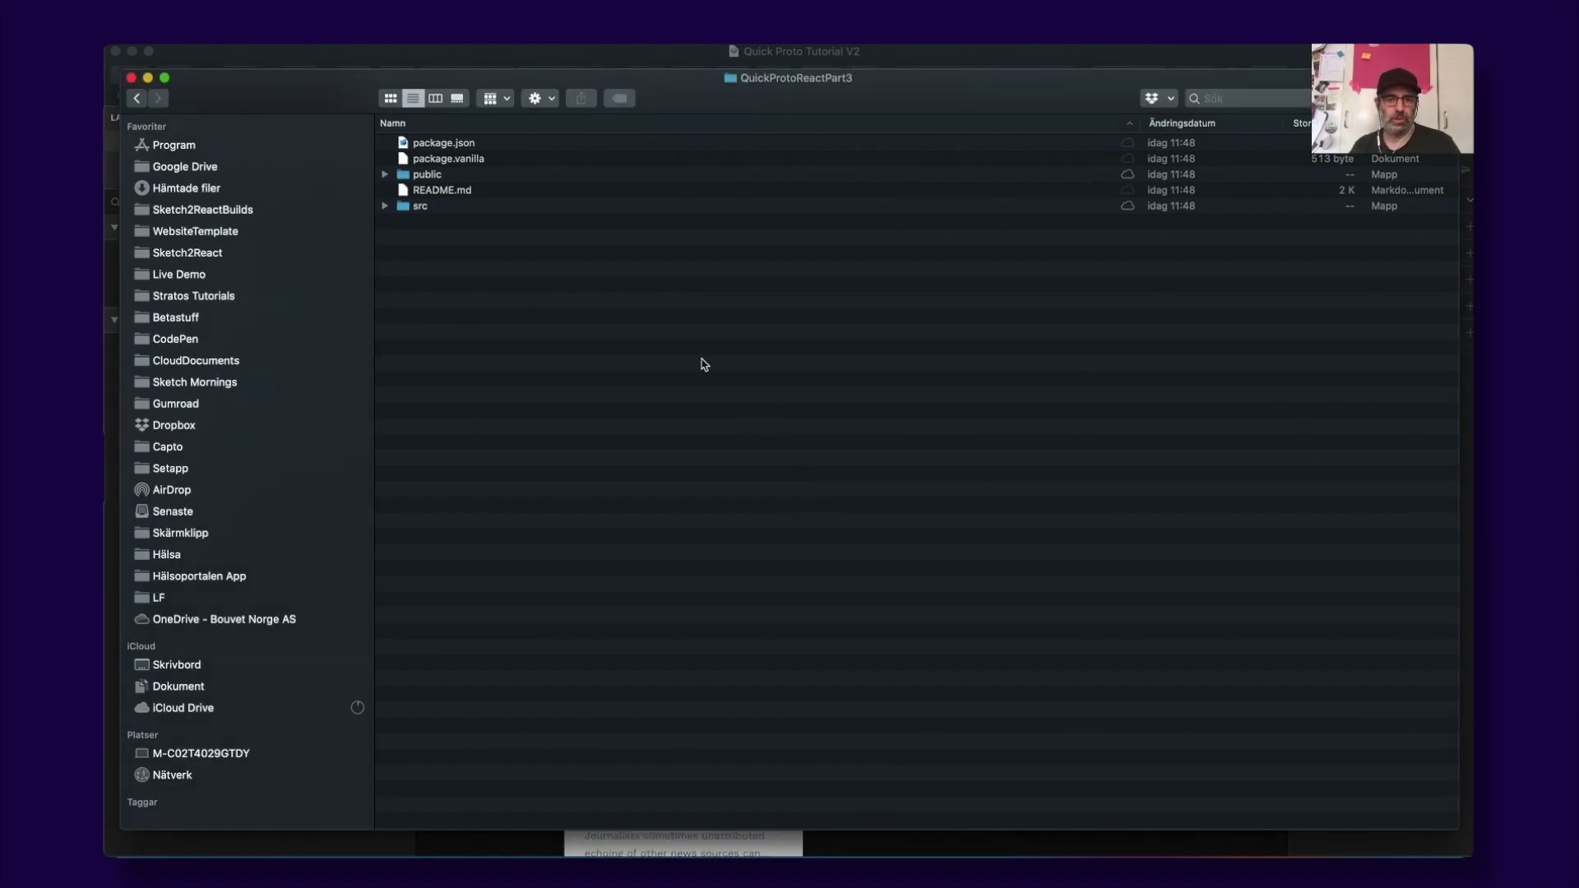
pyautogui.press('super+Up')
pyautogui.moveTo(407, 143)
pyautogui.mouseDown()
pyautogui.moveTo(951, 617)
pyautogui.moveTo(872, 851)
pyautogui.mouseUp()
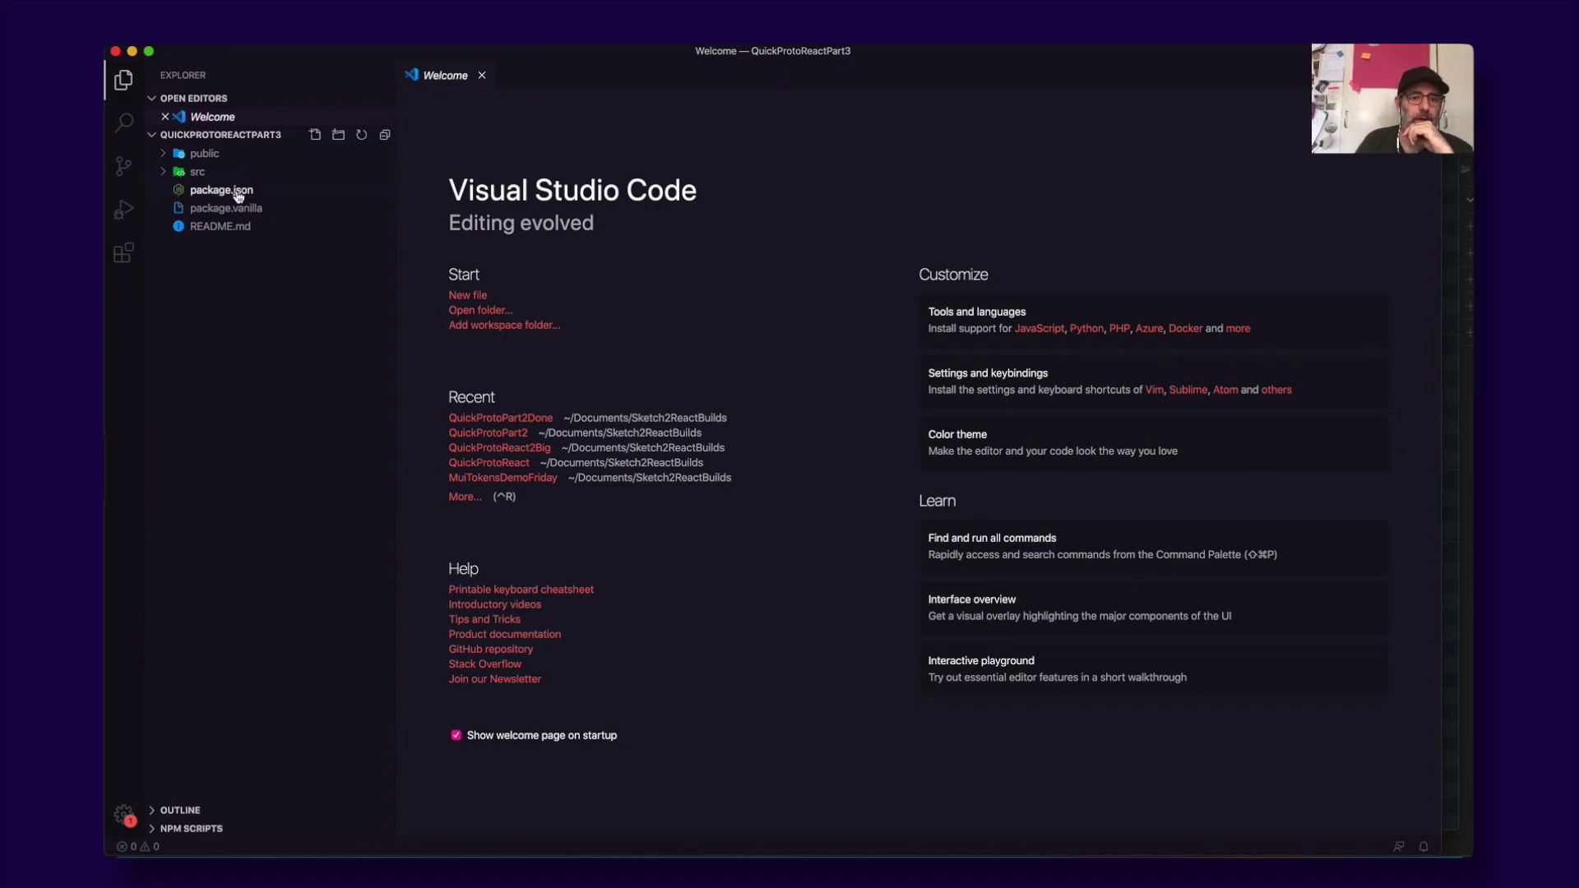
# Open Start.js from the project's src folder and examine its code and the images folder.
pyautogui.click(181, 172)
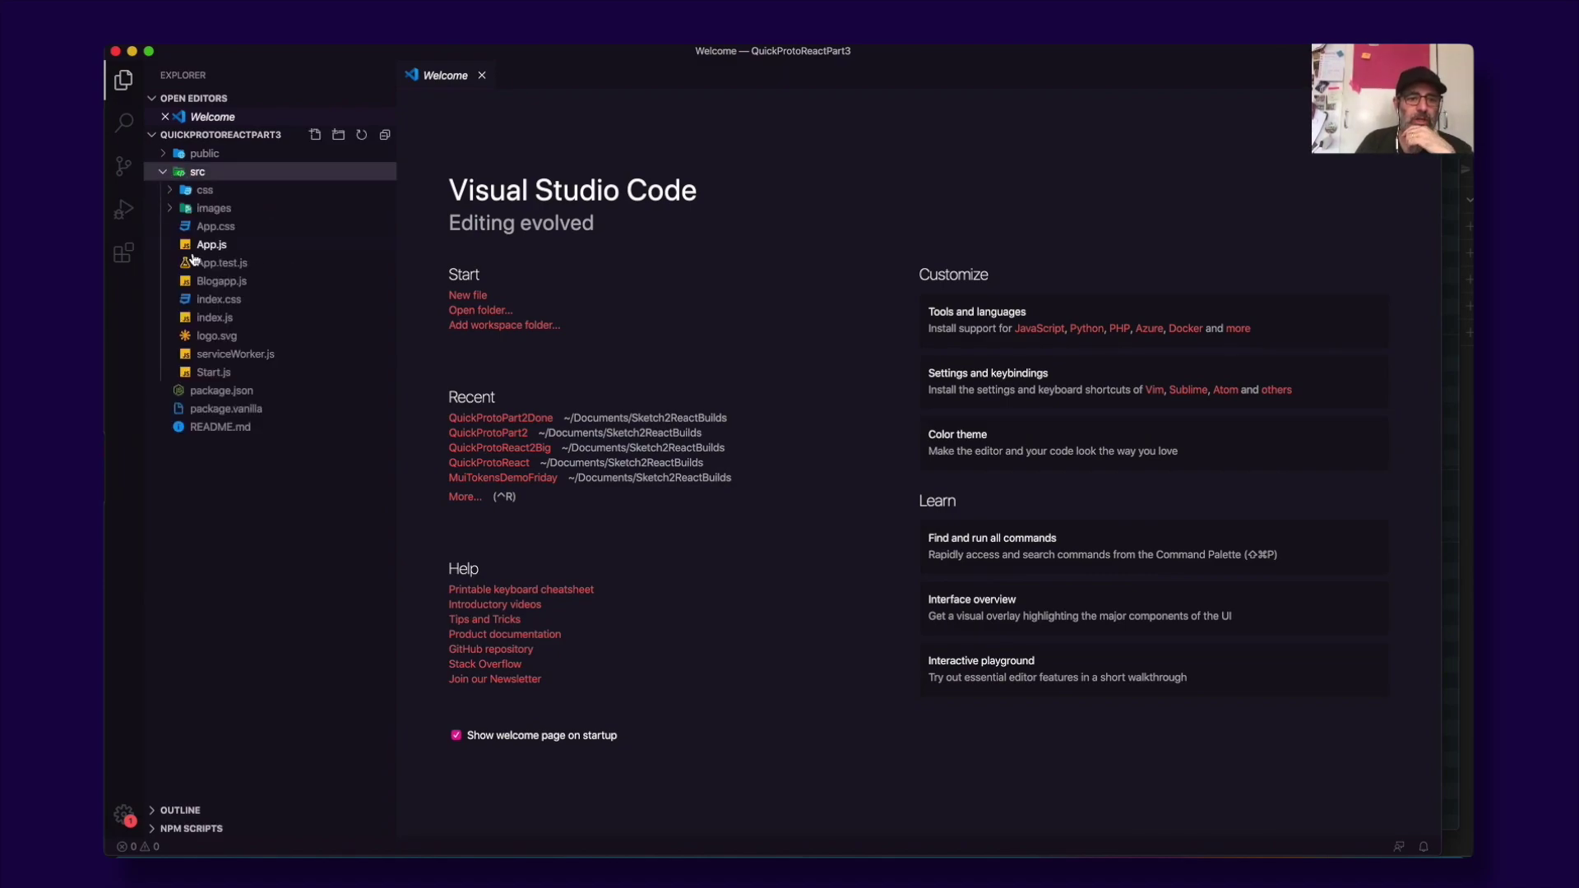
pyautogui.click(216, 374)
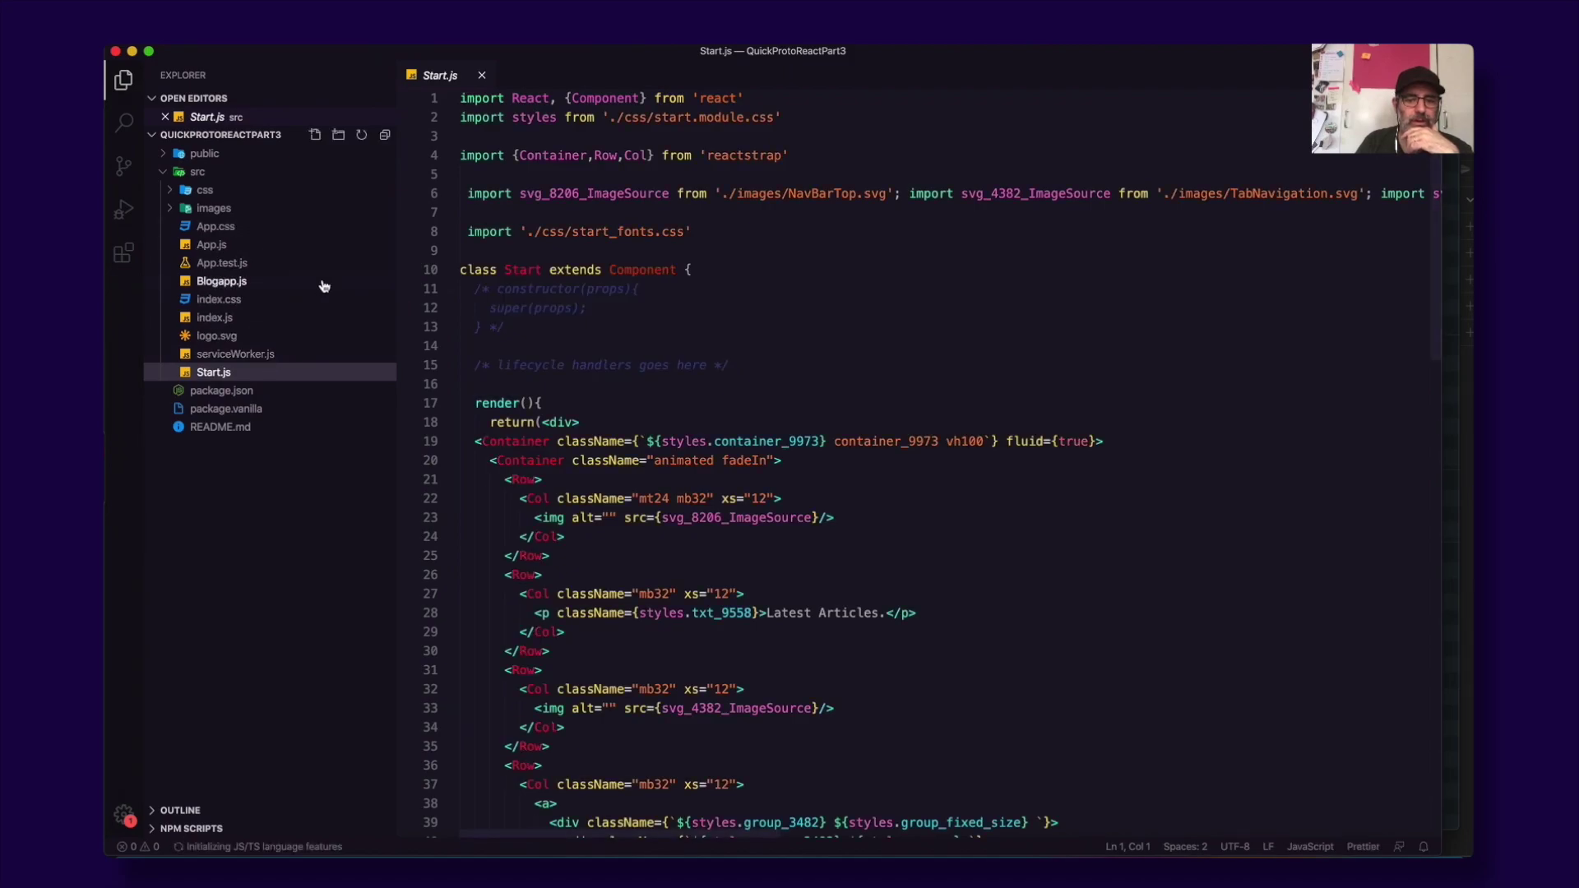
pyautogui.click(175, 211)
pyautogui.click(173, 211)
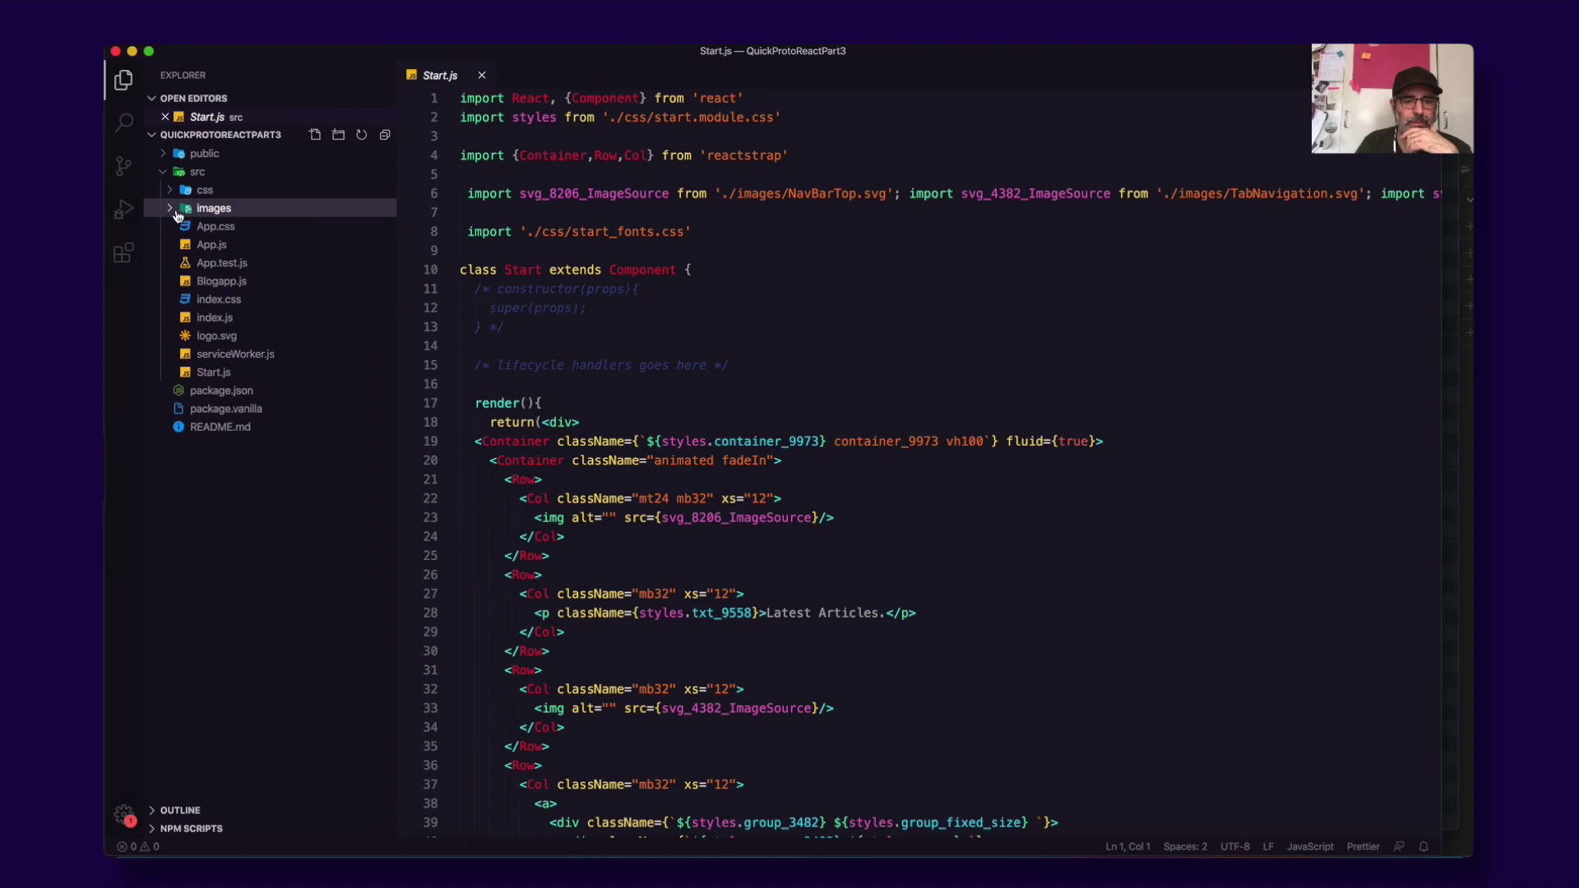
pyautogui.click(813, 309)
pyautogui.click(795, 499)
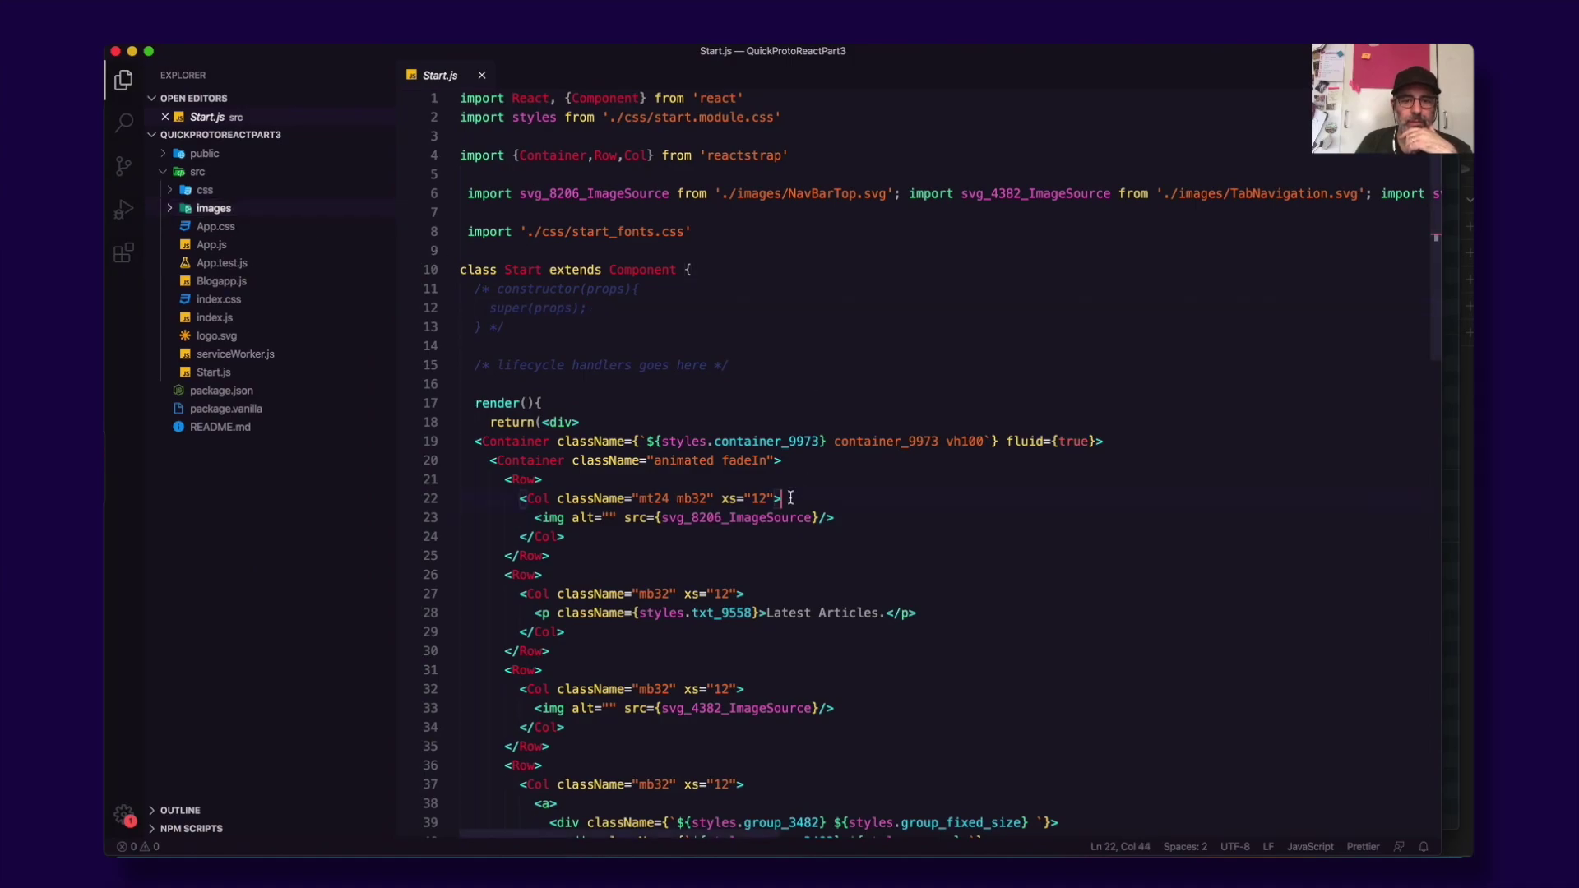